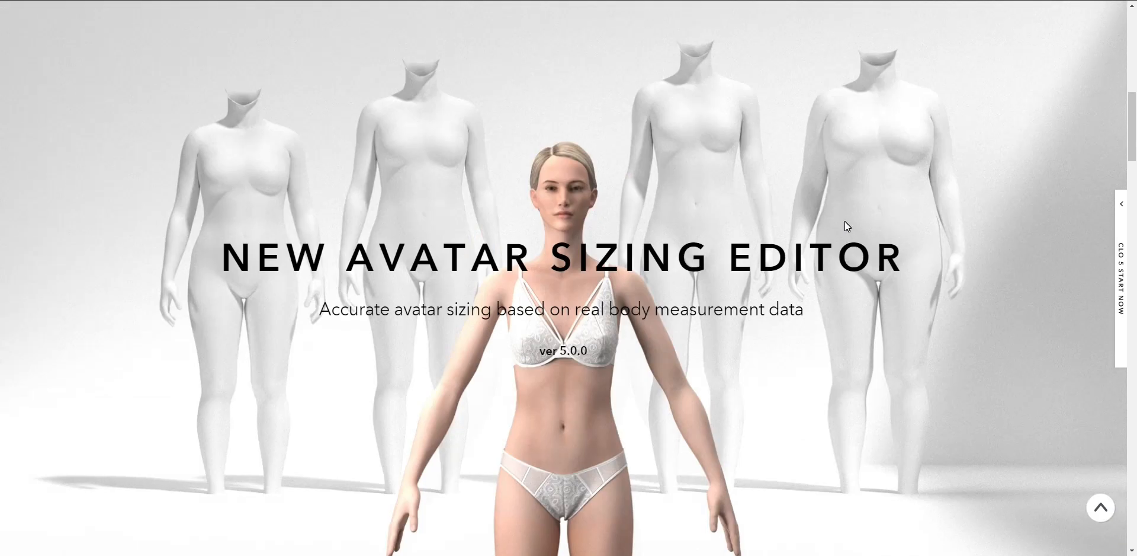
# Look through the CLO 5 feature page, including the avatar sizing editor, render upgrade, API and workflow sections
pyautogui.scroll(-15, 845, 221)
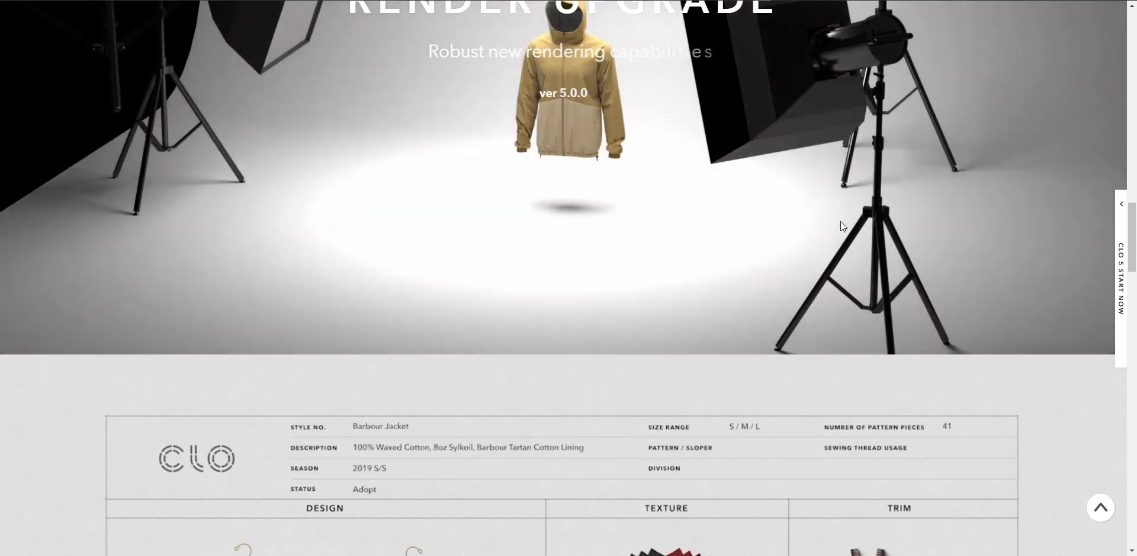
pyautogui.scroll(-5, 840, 221)
pyautogui.scroll(-12, 841, 226)
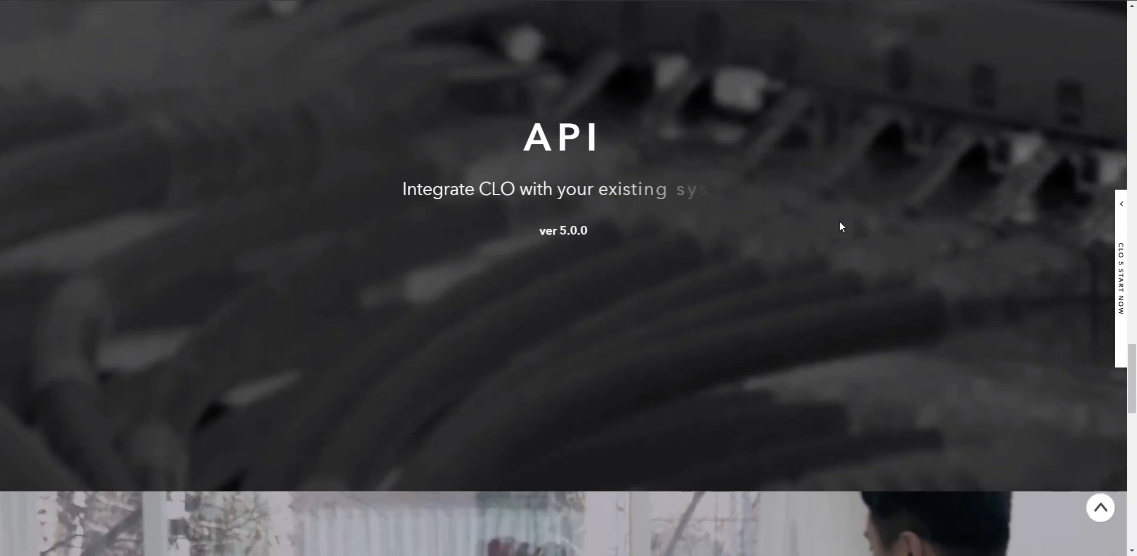
pyautogui.scroll(-6, 840, 221)
pyautogui.scroll(-3, 840, 221)
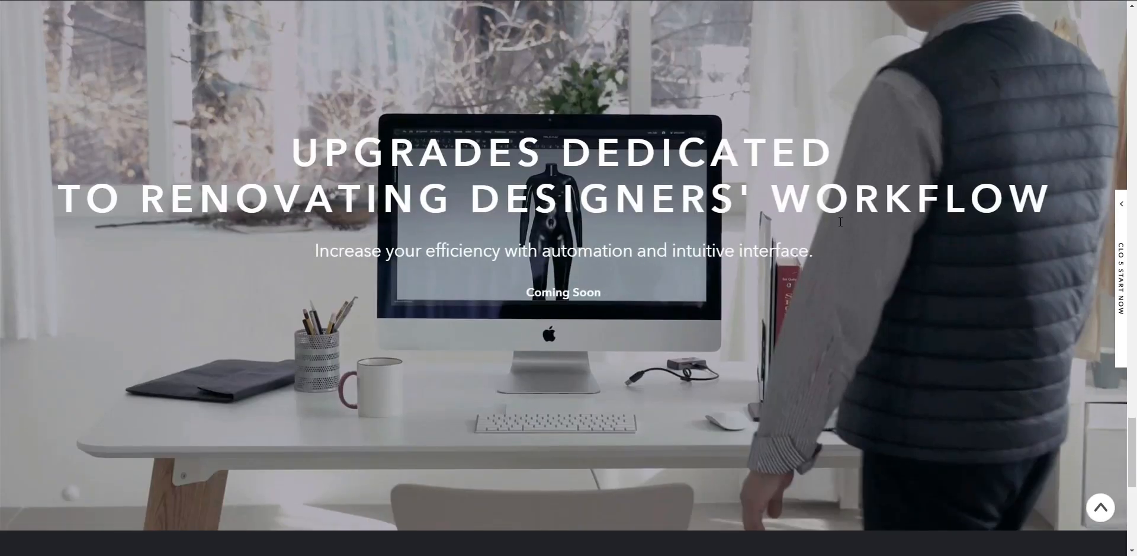
pyautogui.scroll(-7, 840, 221)
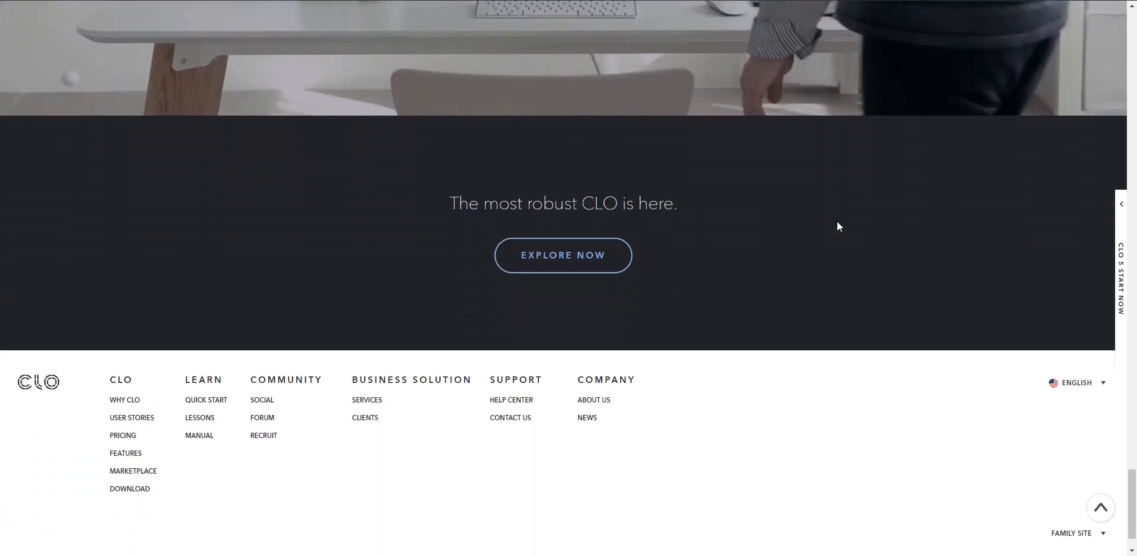
pyautogui.scroll(-1, 837, 226)
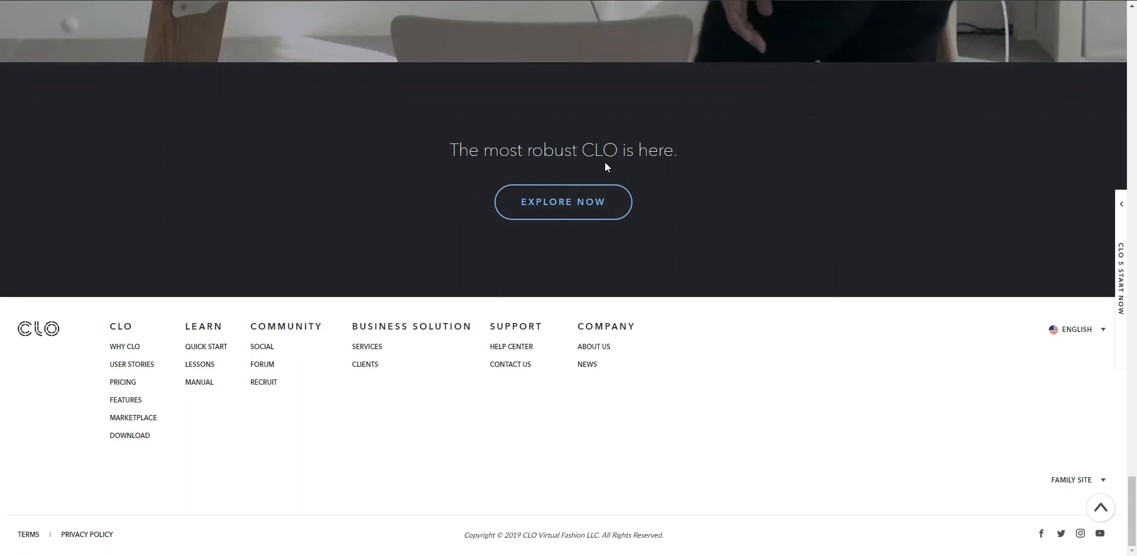
pyautogui.scroll(20, 699, 169)
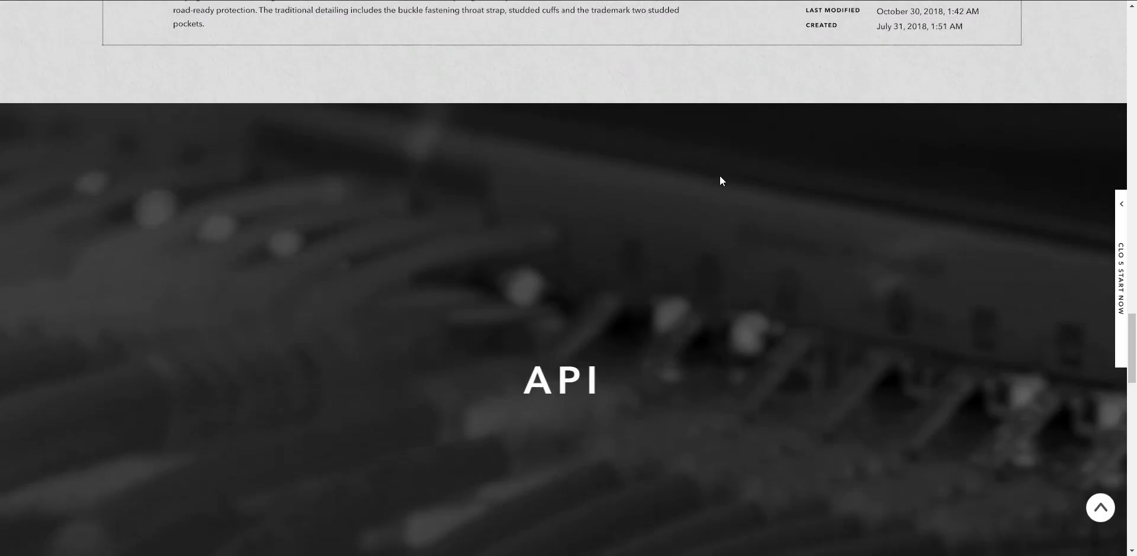
pyautogui.scroll(18, 689, 151)
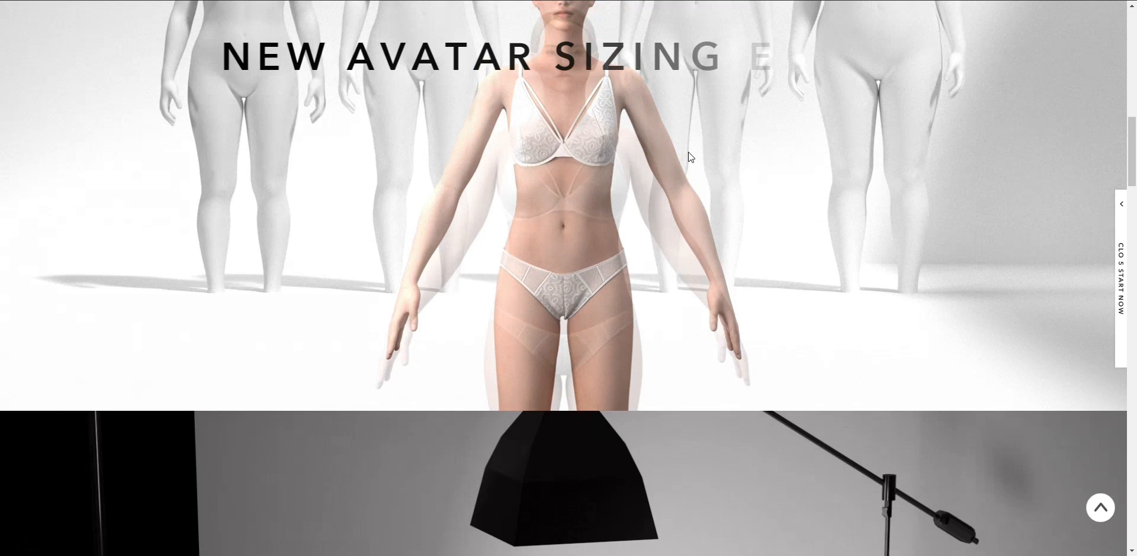
pyautogui.scroll(-2, 688, 152)
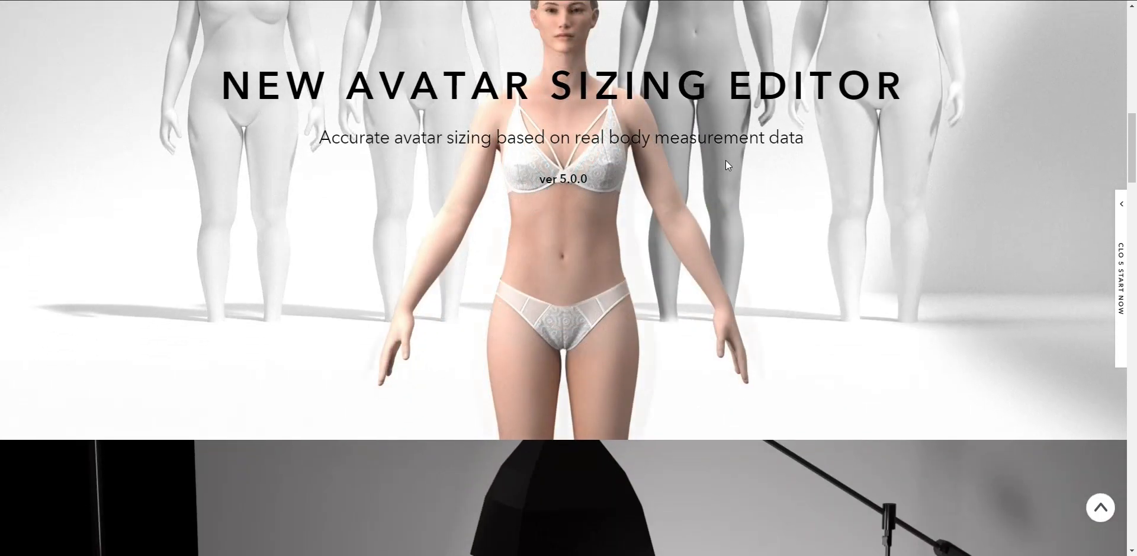
pyautogui.scroll(1, 727, 163)
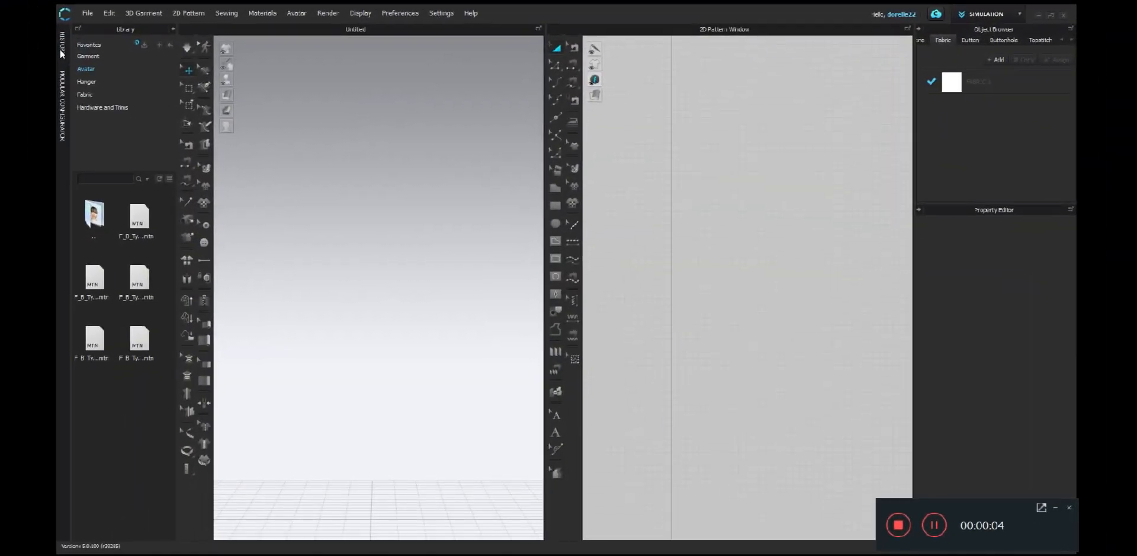
# Show the avatar library and check the unit and toolbar options in the User Interface section of the user settings
pyautogui.click(90, 68)
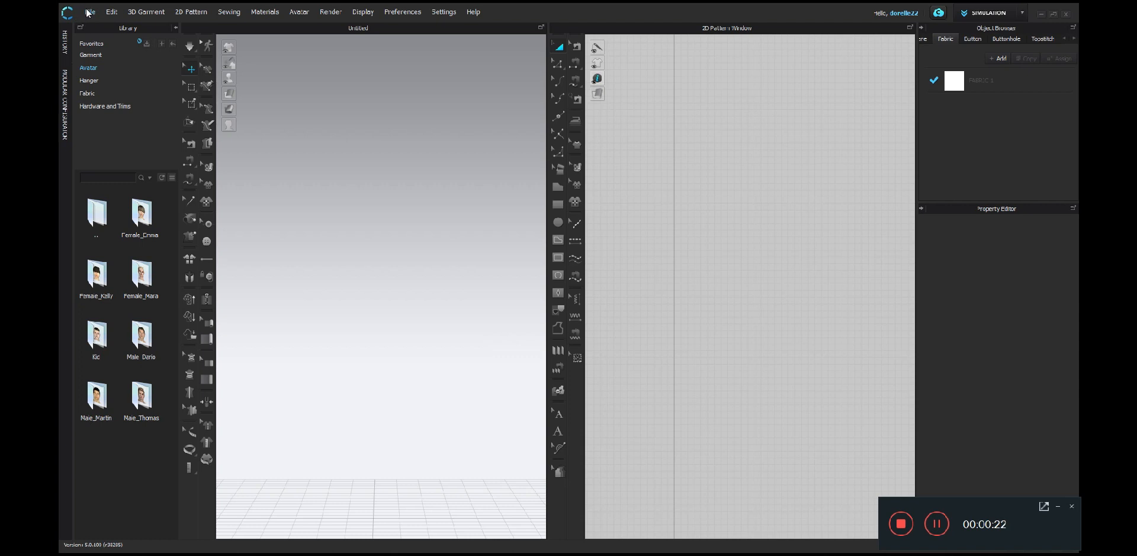
pyautogui.click(440, 13)
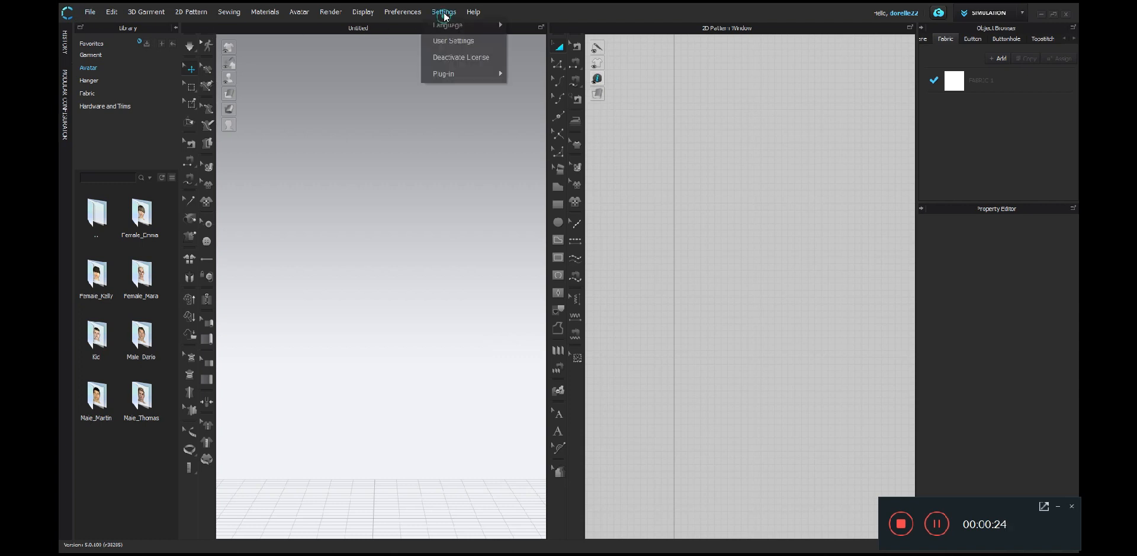
pyautogui.click(441, 46)
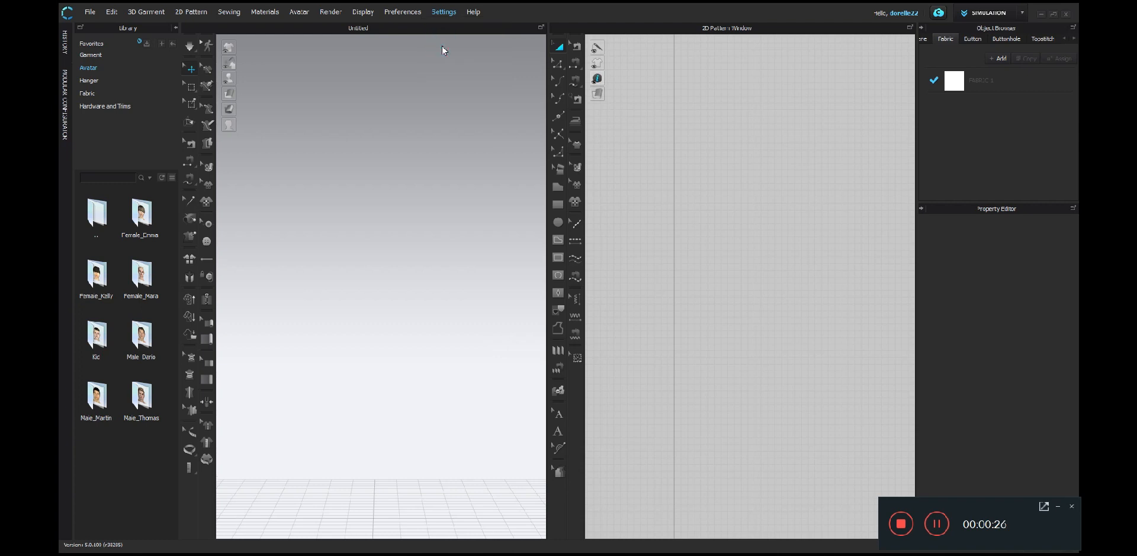
pyautogui.click(1060, 507)
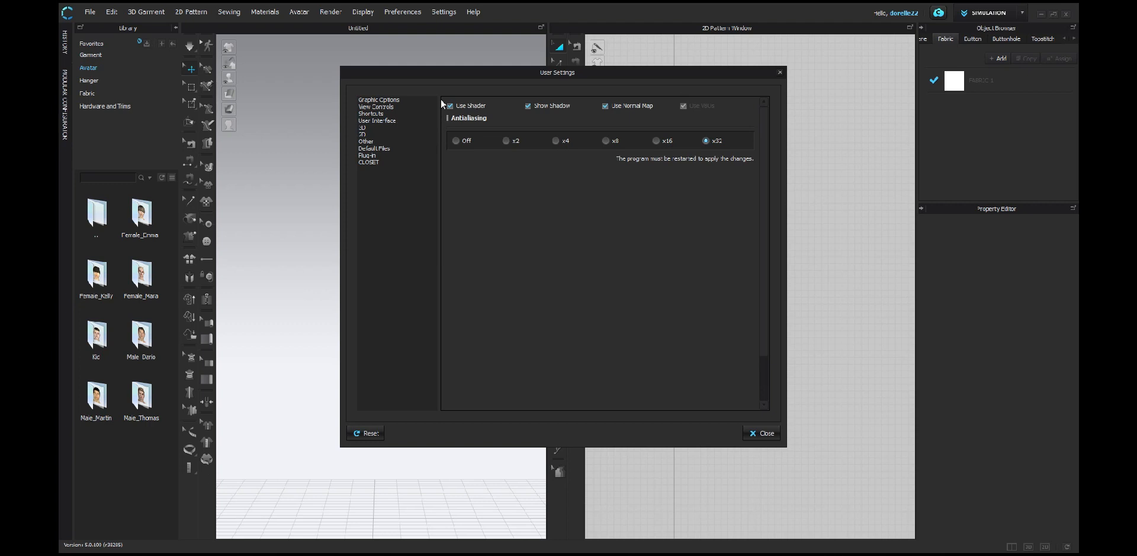
pyautogui.click(379, 121)
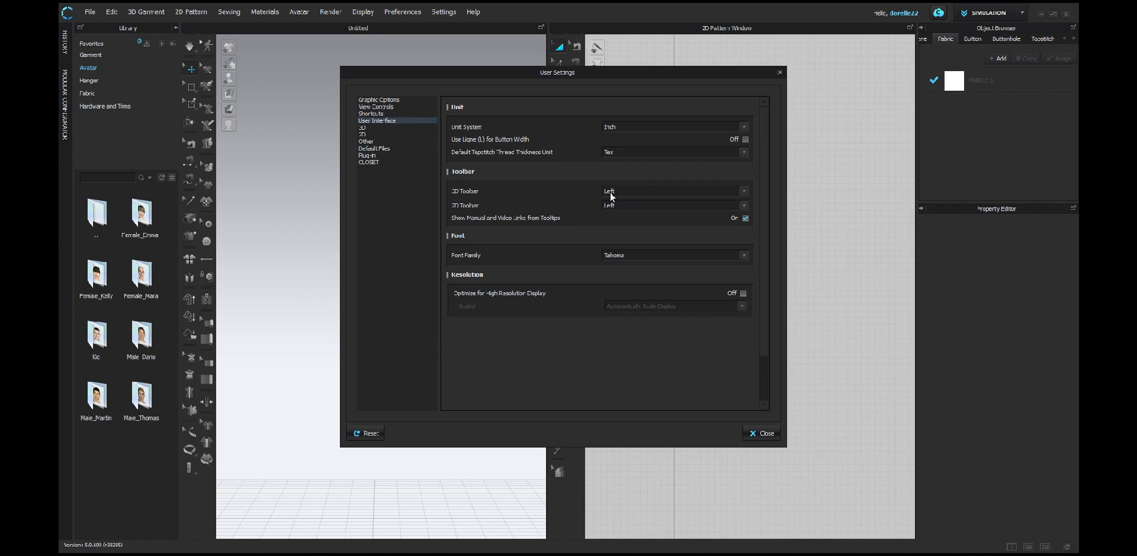
pyautogui.click(756, 435)
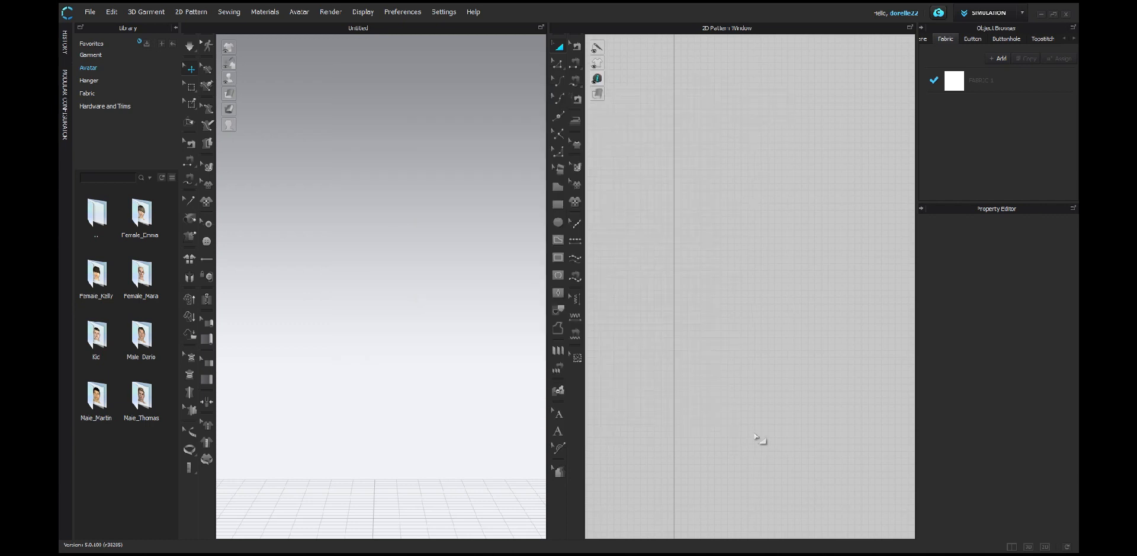
# Browse the Female_Kelly avatar's motion, shoes and pose folders in the library
pyautogui.doubleClick(142, 281)
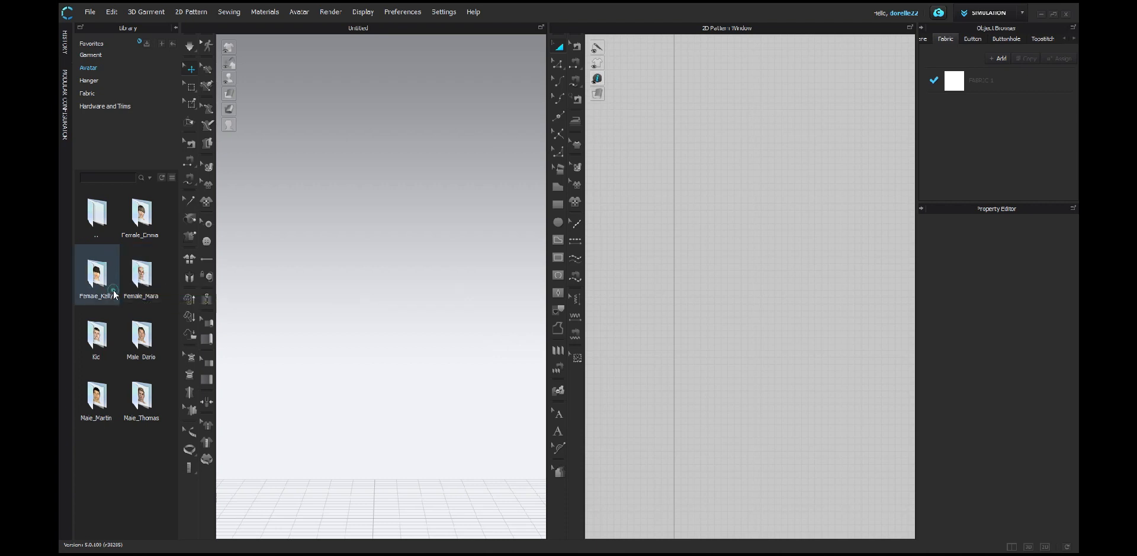
pyautogui.doubleClick(141, 275)
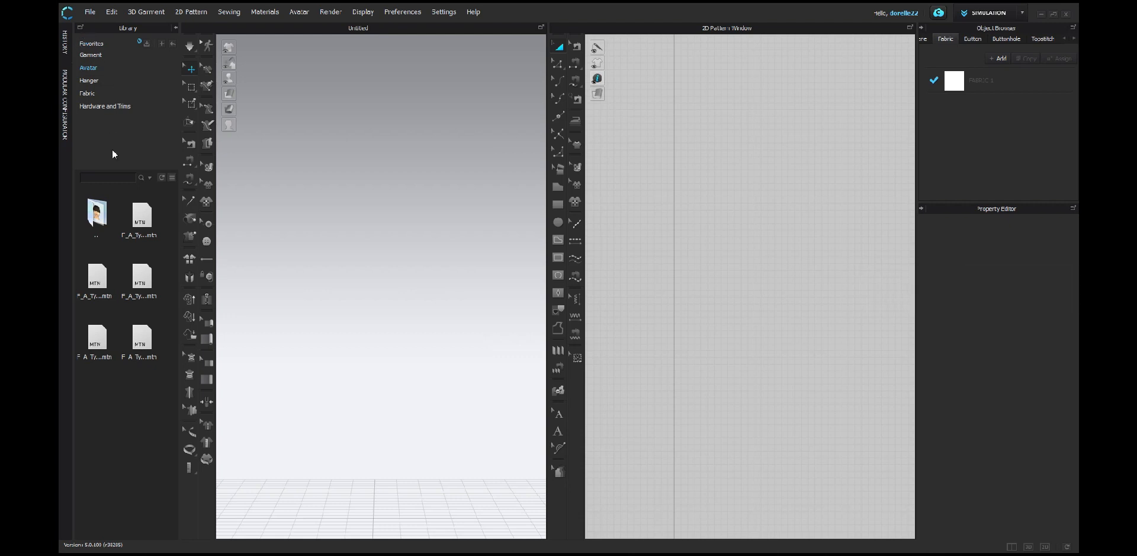
pyautogui.doubleClick(102, 219)
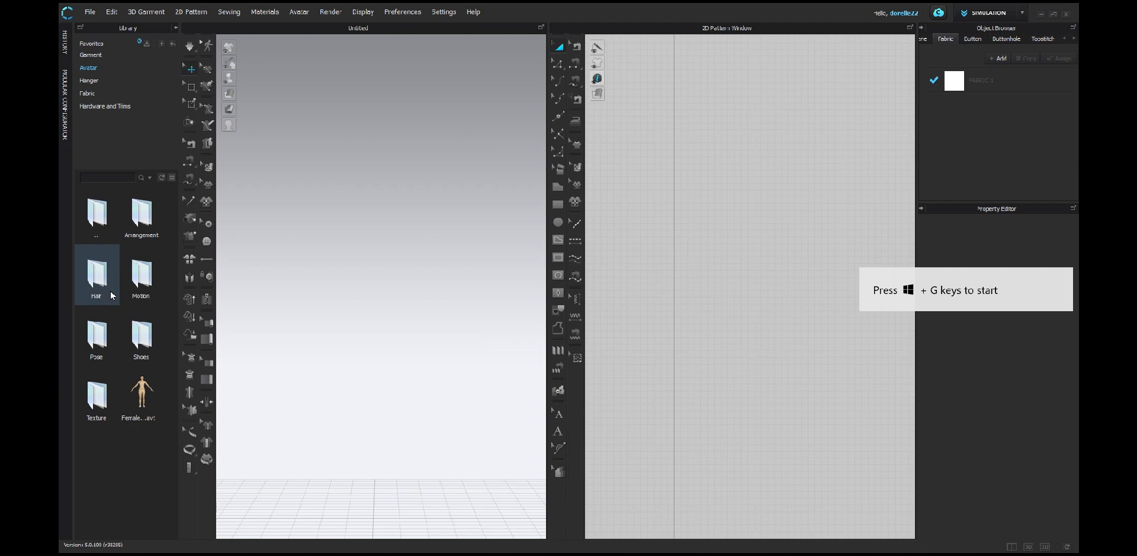
pyautogui.doubleClick(131, 351)
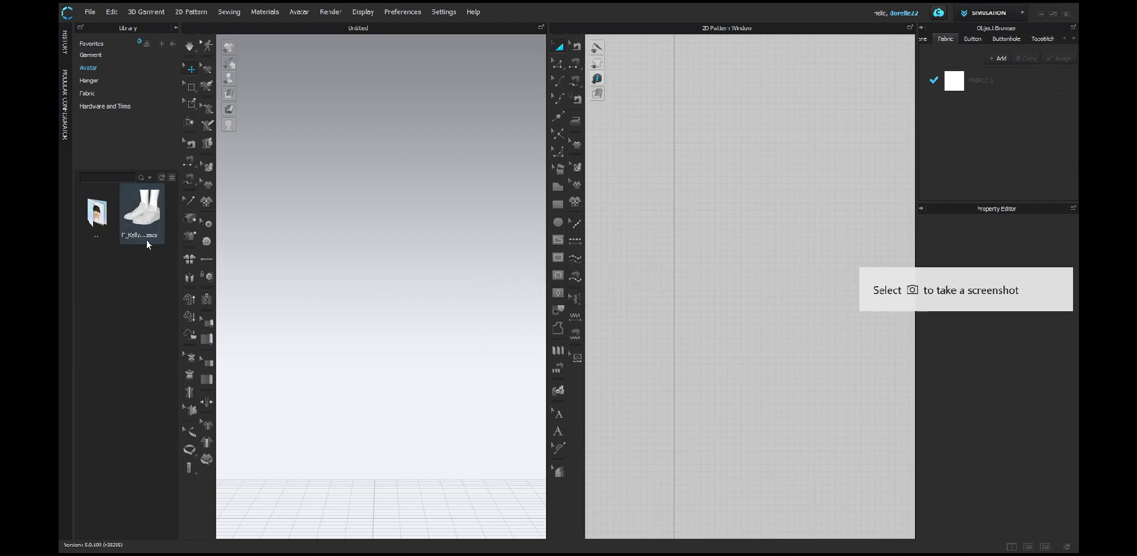
pyautogui.doubleClick(107, 226)
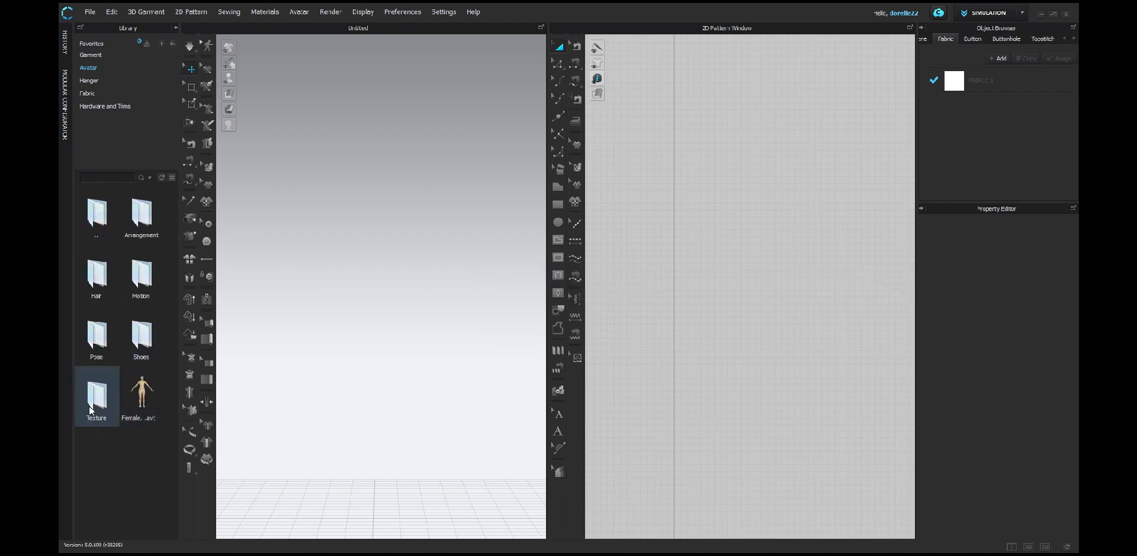
pyautogui.doubleClick(99, 347)
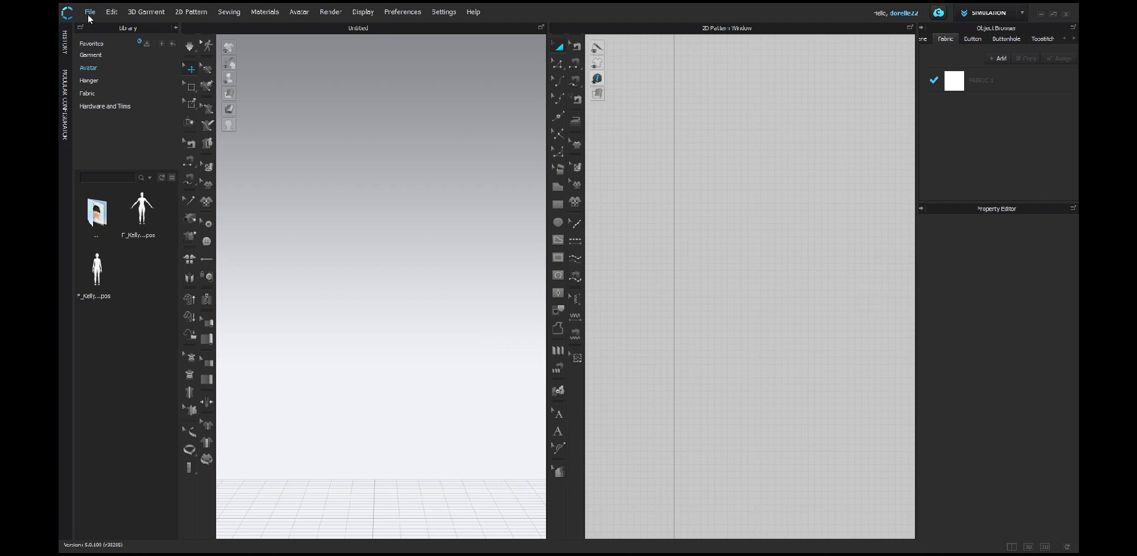
# Load the Female_Mara avatar from its avatar library folder into the 3D scene
pyautogui.click(95, 69)
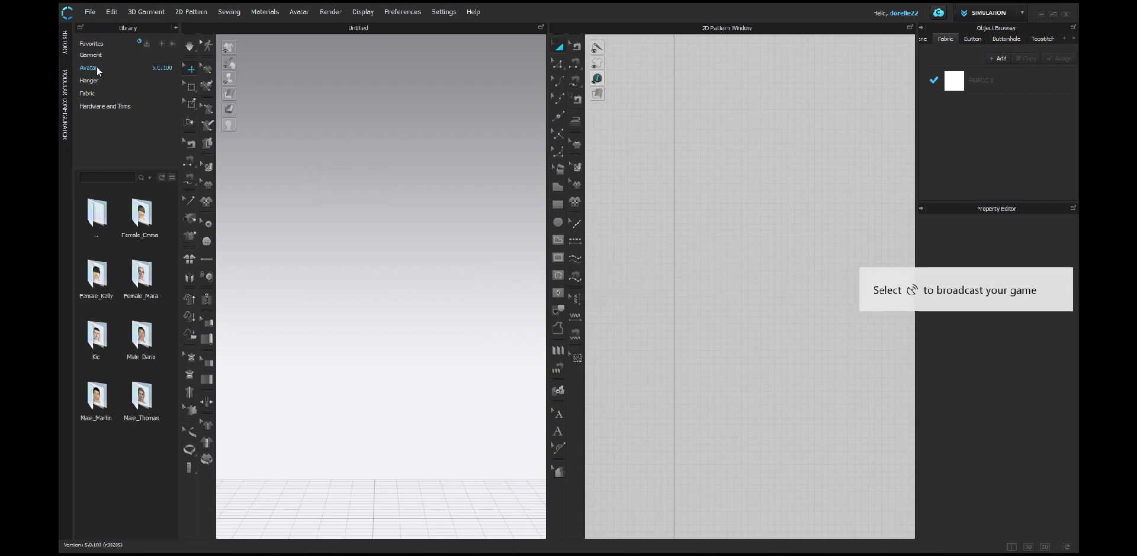
pyautogui.doubleClick(158, 286)
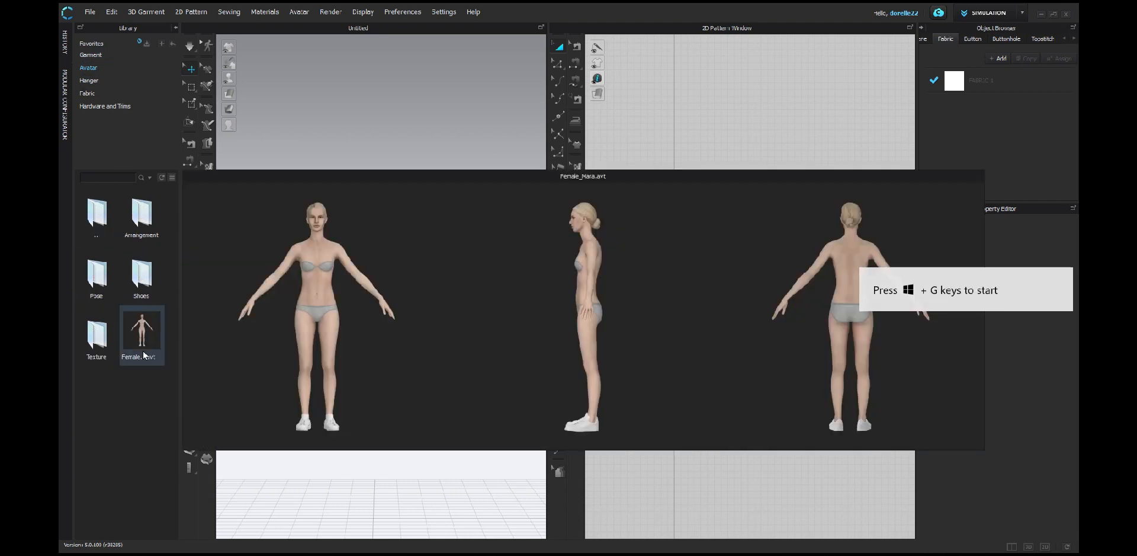
pyautogui.doubleClick(144, 353)
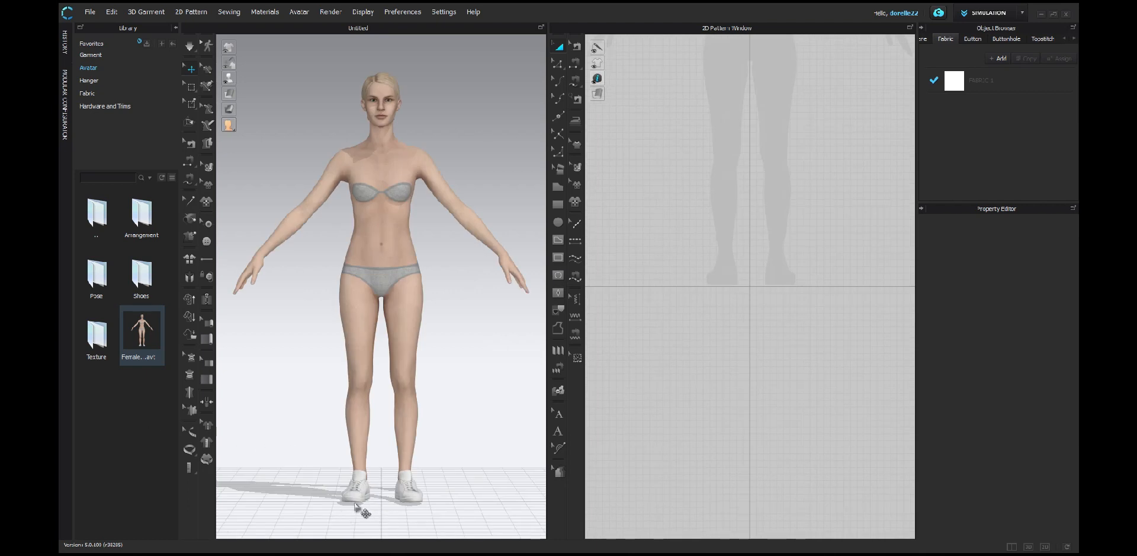
pyautogui.moveTo(452, 464)
pyautogui.mouseDown(button='right')
pyautogui.moveTo(299, 472)
pyautogui.moveTo(302, 459)
pyautogui.moveTo(429, 482)
pyautogui.moveTo(681, 462)
pyautogui.moveTo(569, 479)
pyautogui.moveTo(427, 474)
pyautogui.moveTo(460, 459)
pyautogui.moveTo(464, 475)
pyautogui.moveTo(452, 477)
pyautogui.mouseUp(button='right')
pyautogui.scroll(1, 441, 461)
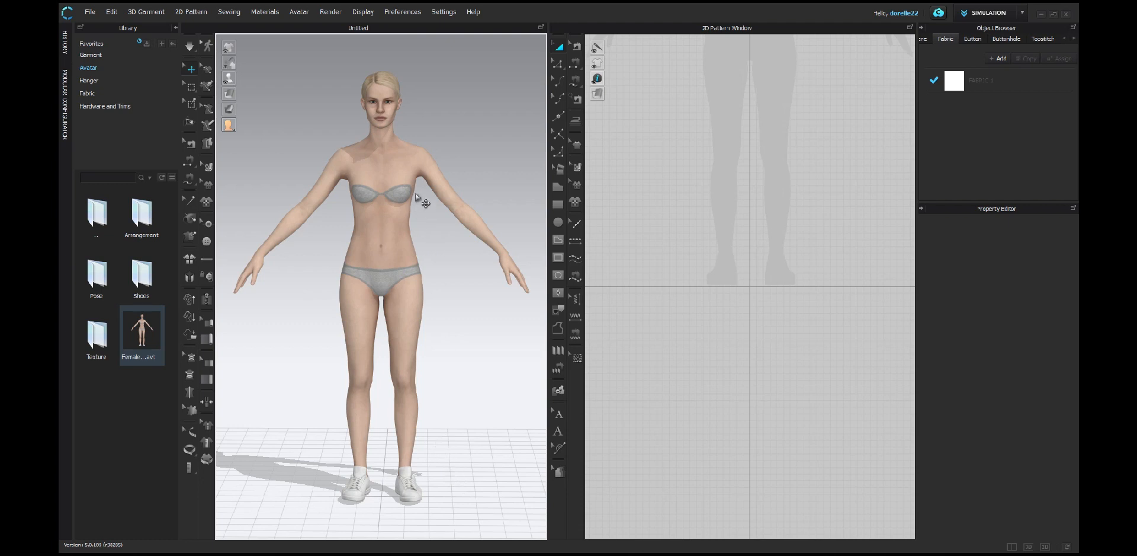
# Open the Avatar Editor clear of the avatar and set the total body bust circumference to 35.75 inches
pyautogui.click(299, 12)
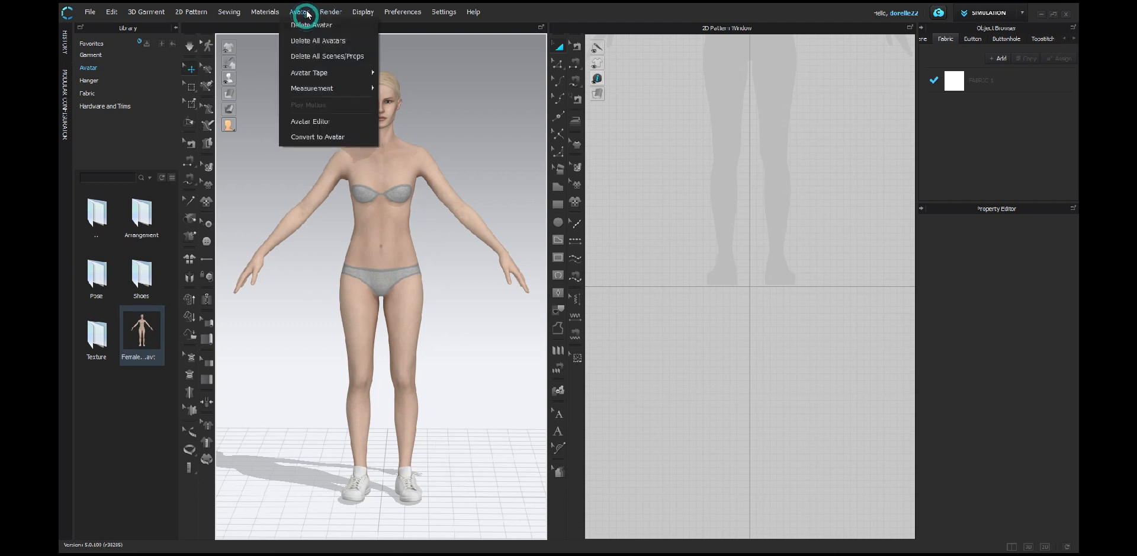
pyautogui.click(340, 120)
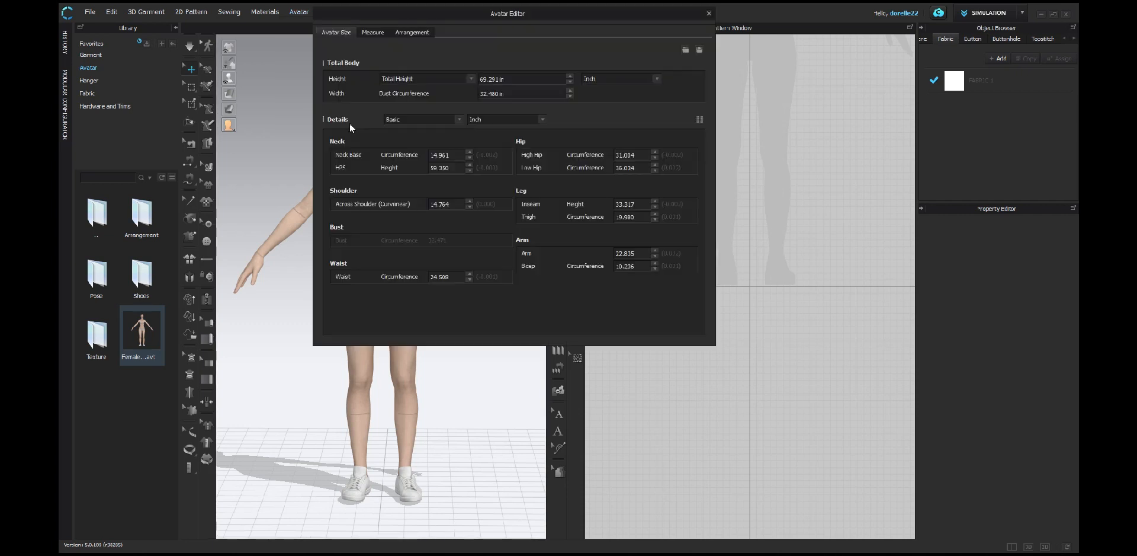
pyautogui.moveTo(482, 22); pyautogui.dragTo(703, 71)
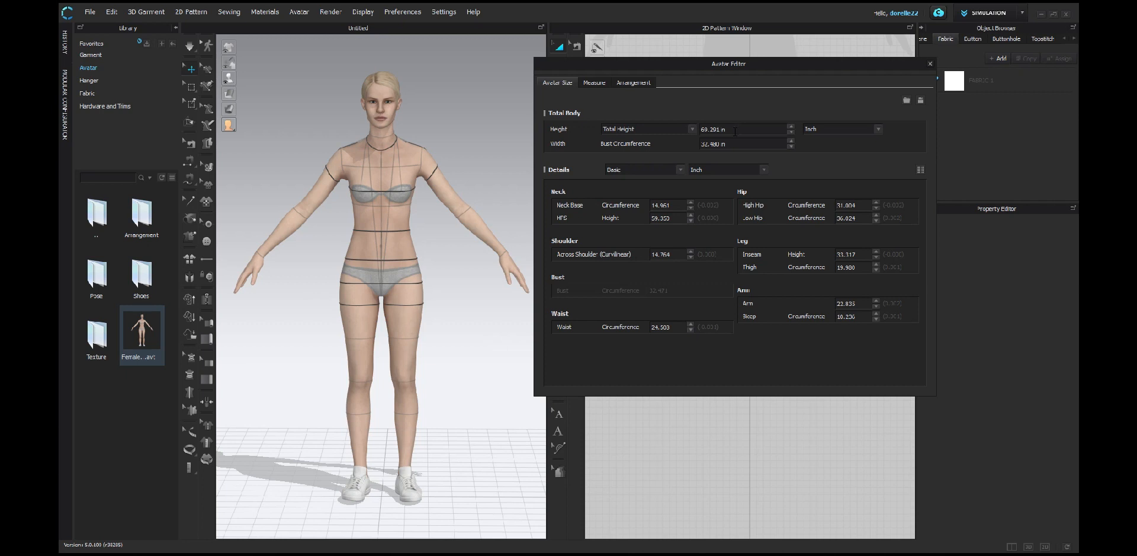
pyautogui.click(732, 144)
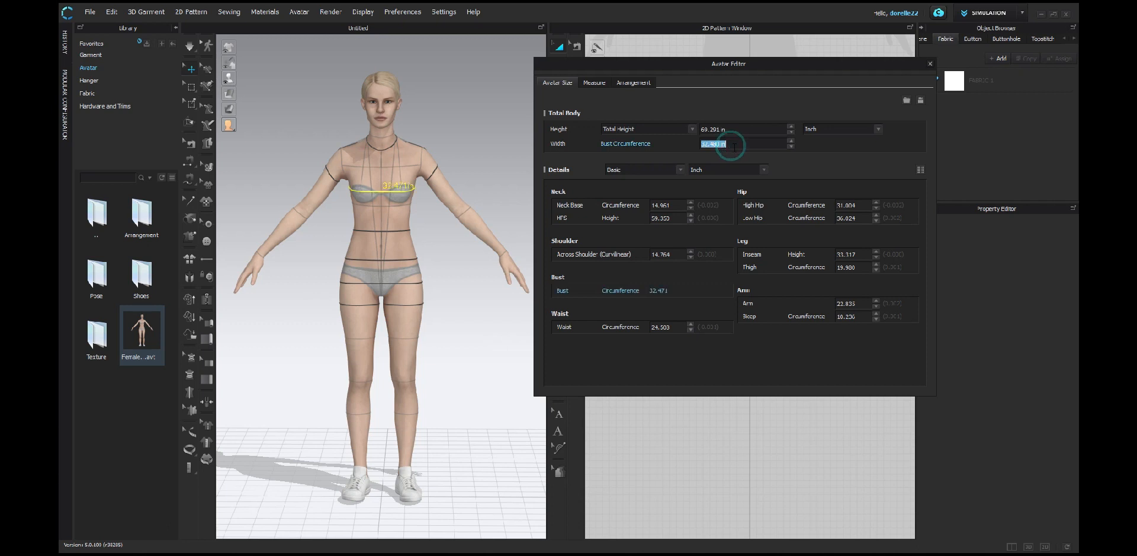
pyautogui.write('35.75')
pyautogui.press('Return')
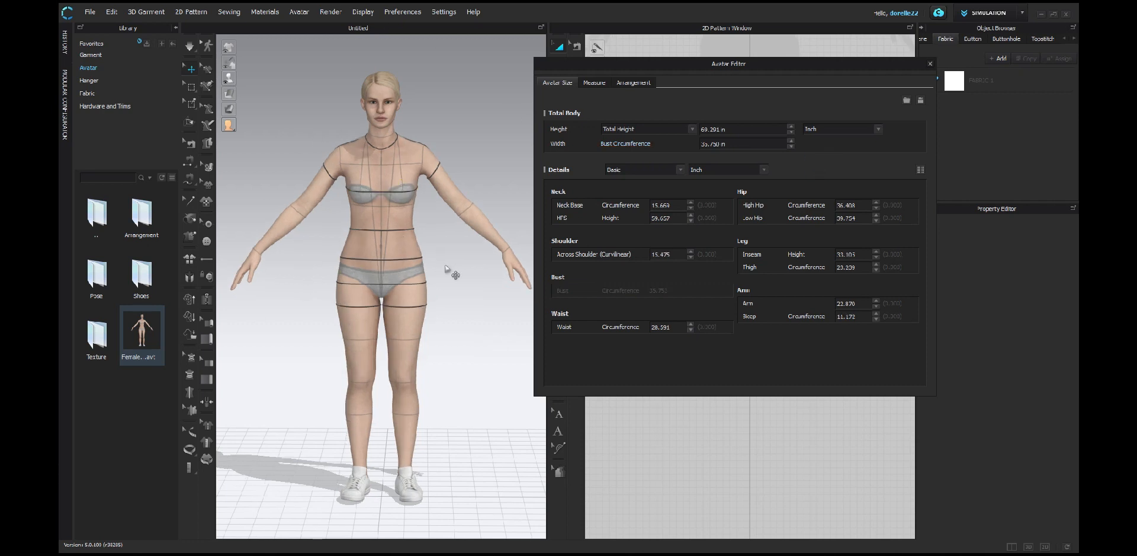
# Set the avatar's waist circumference to 27.5 inches
pyautogui.click(685, 328)
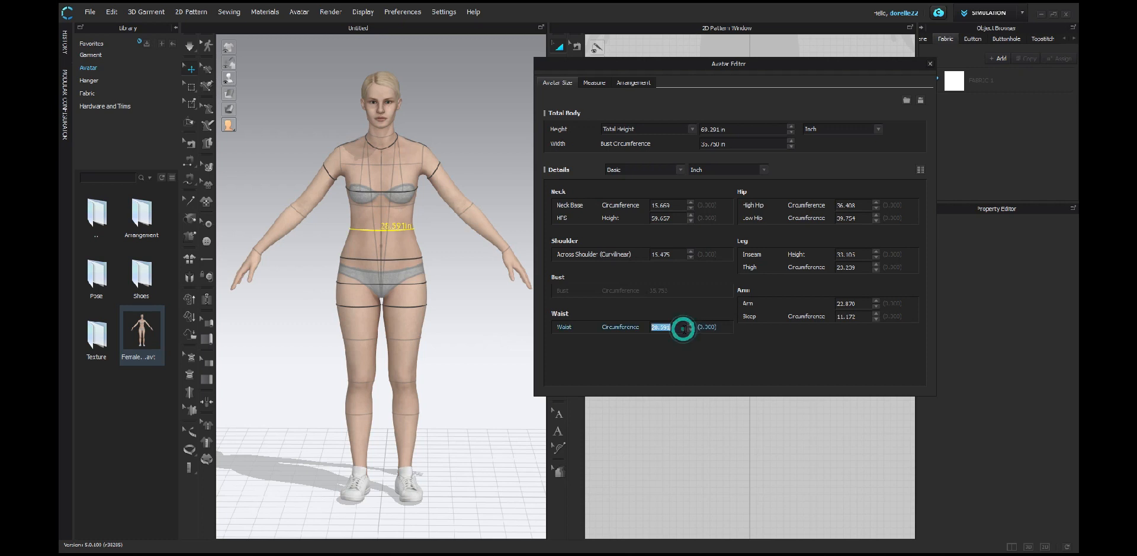
pyautogui.write('27.5')
pyautogui.press('Return')
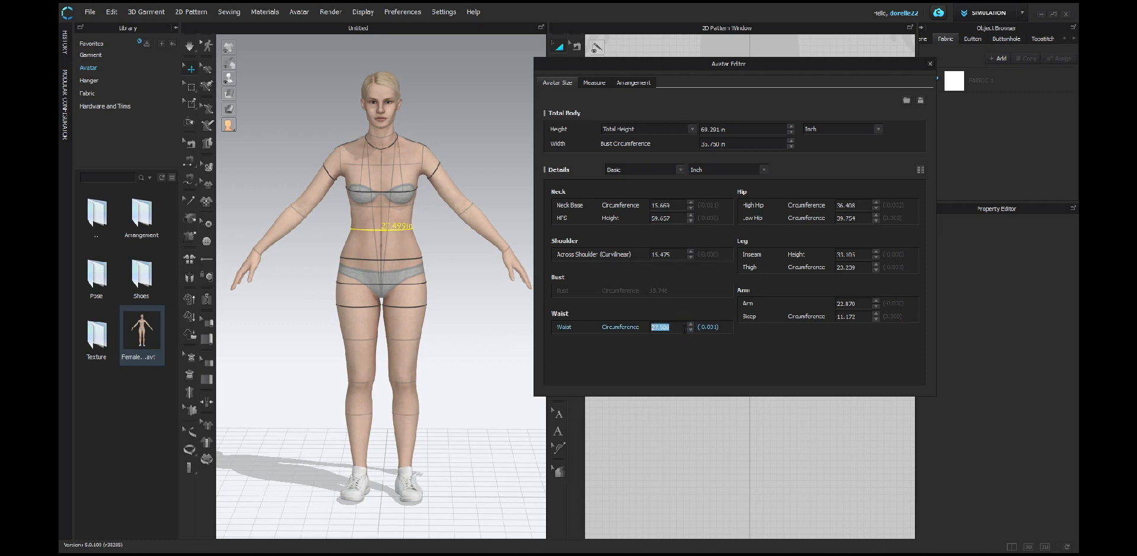
pyautogui.click(461, 273)
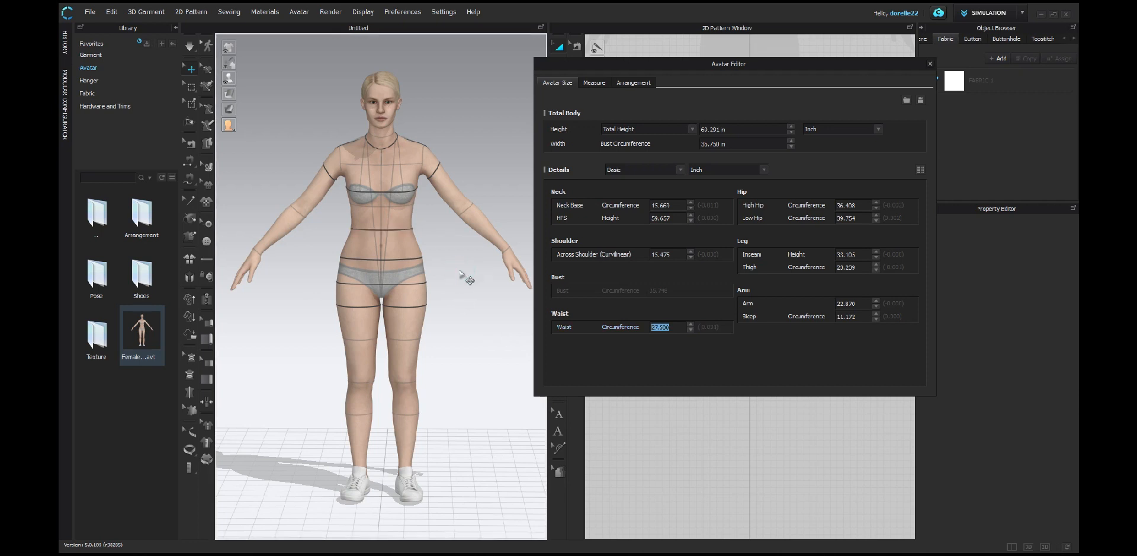
pyautogui.moveTo(468, 280)
pyautogui.mouseDown(button='right')
pyautogui.moveTo(312, 264)
pyautogui.moveTo(447, 279)
pyautogui.moveTo(462, 266)
pyautogui.mouseUp(button='right')
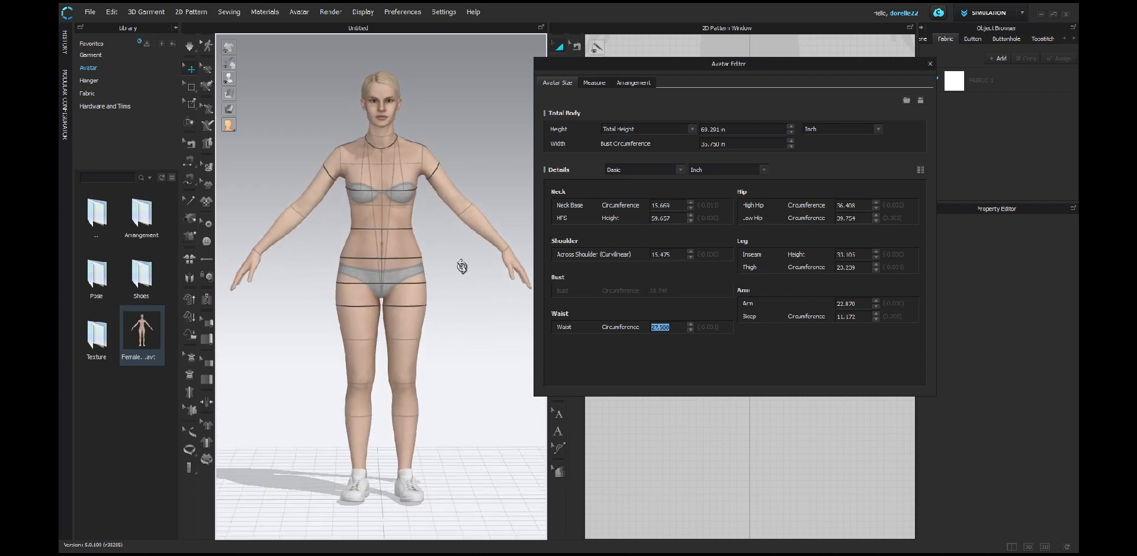
pyautogui.scroll(2, 457, 285)
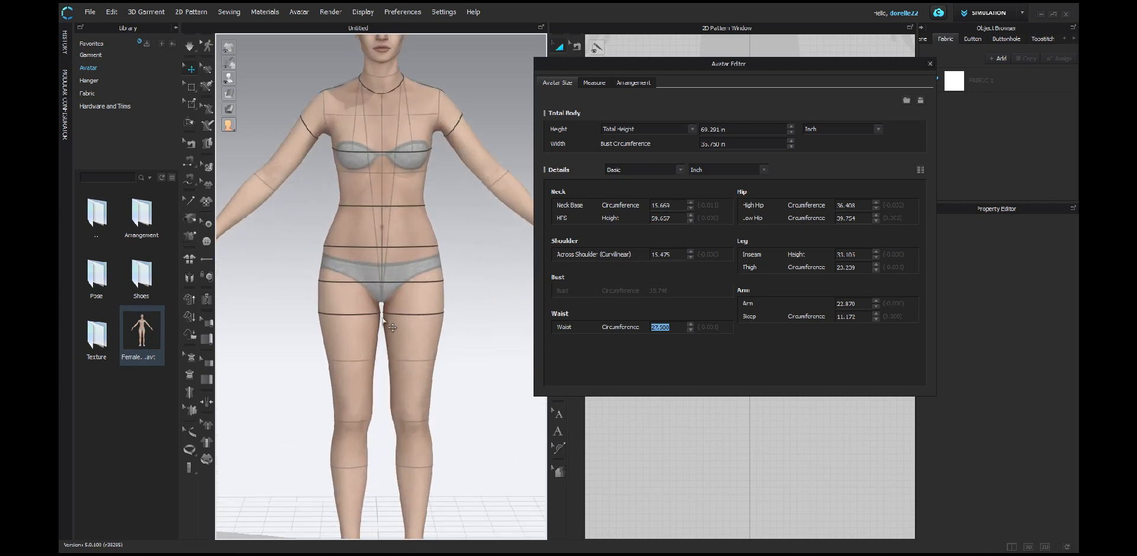
# Set the avatar's thigh circumference to 22.5 inches and the curvilinear across-shoulder measurement to 14.5 inches
pyautogui.click(857, 267)
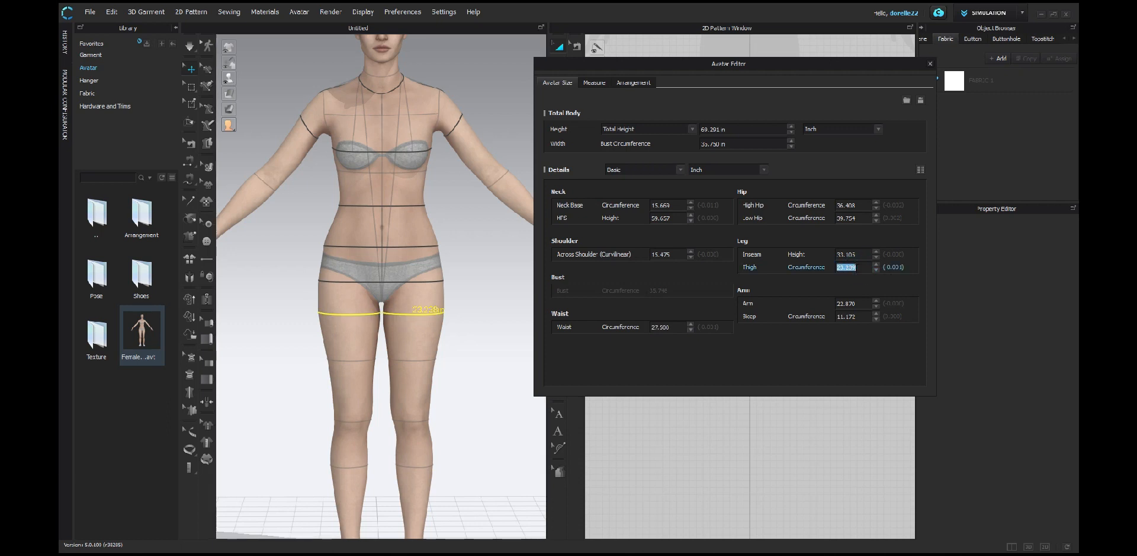
pyautogui.write('22.5')
pyautogui.press('Return')
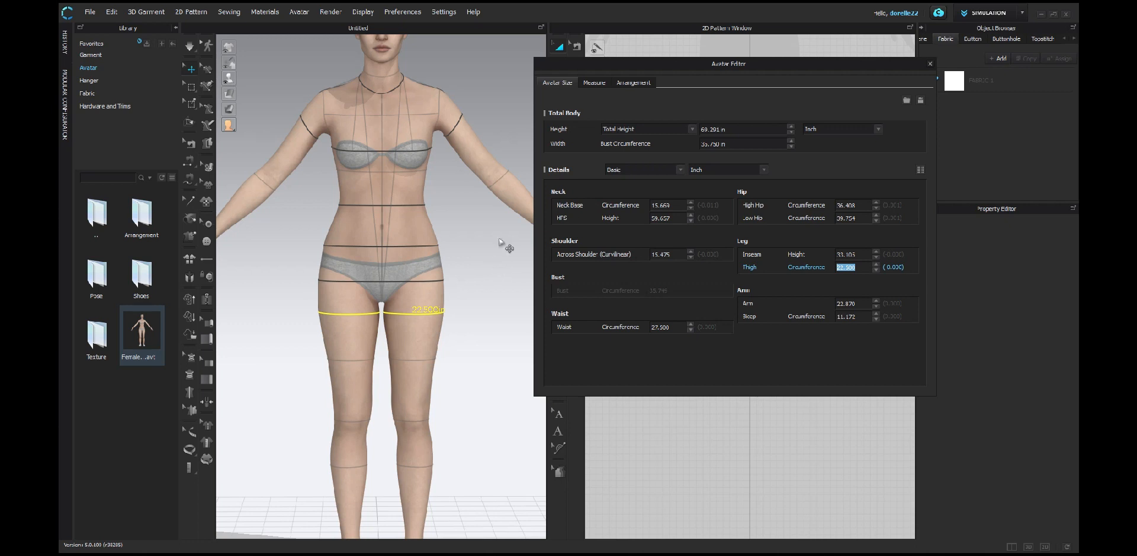
pyautogui.click(678, 254)
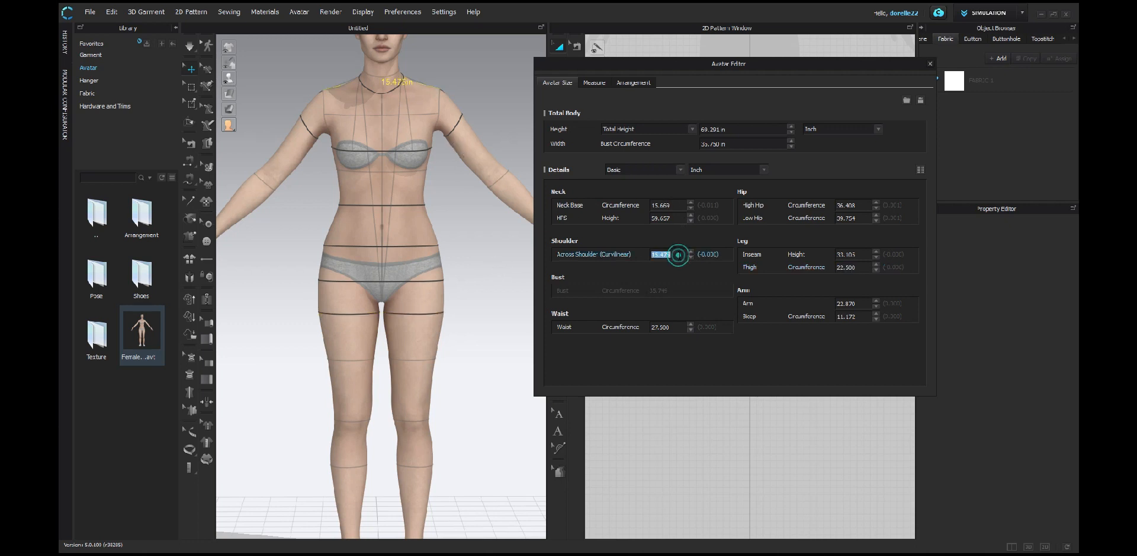
pyautogui.write('.5')
pyautogui.press('Return')
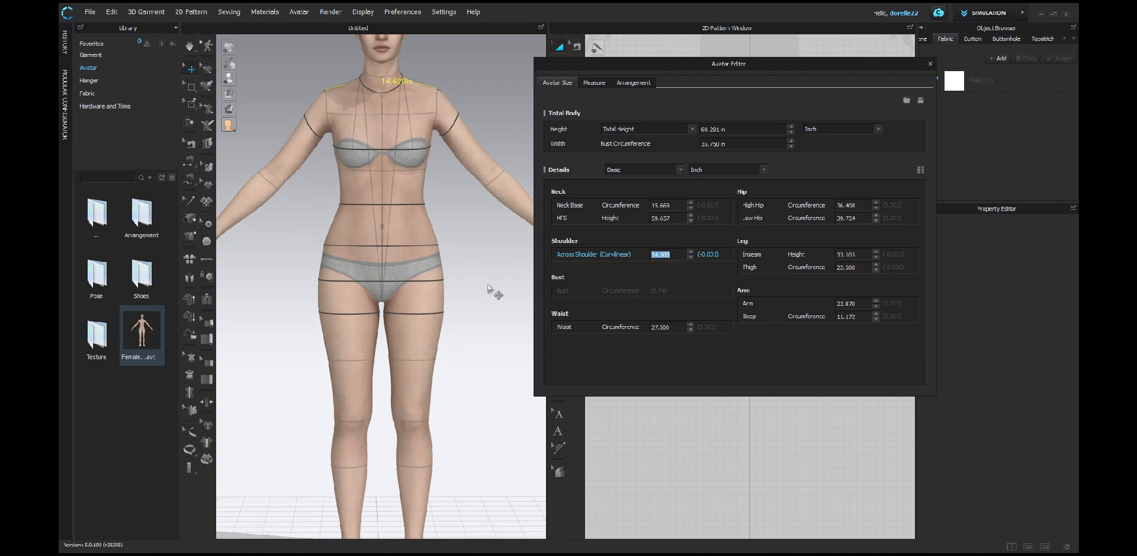
# Set the avatar's low hip circumference to 37.5 inches and the high hip circumference to 35 inches
pyautogui.moveTo(490, 289); pyautogui.dragTo(436, 286, button='right')
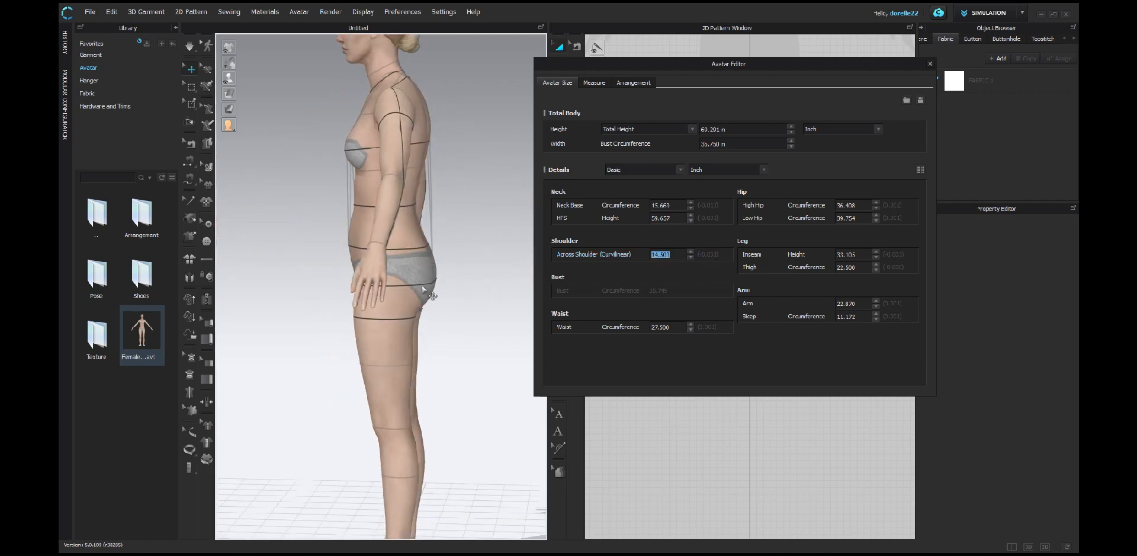
pyautogui.click(435, 285)
pyautogui.click(864, 219)
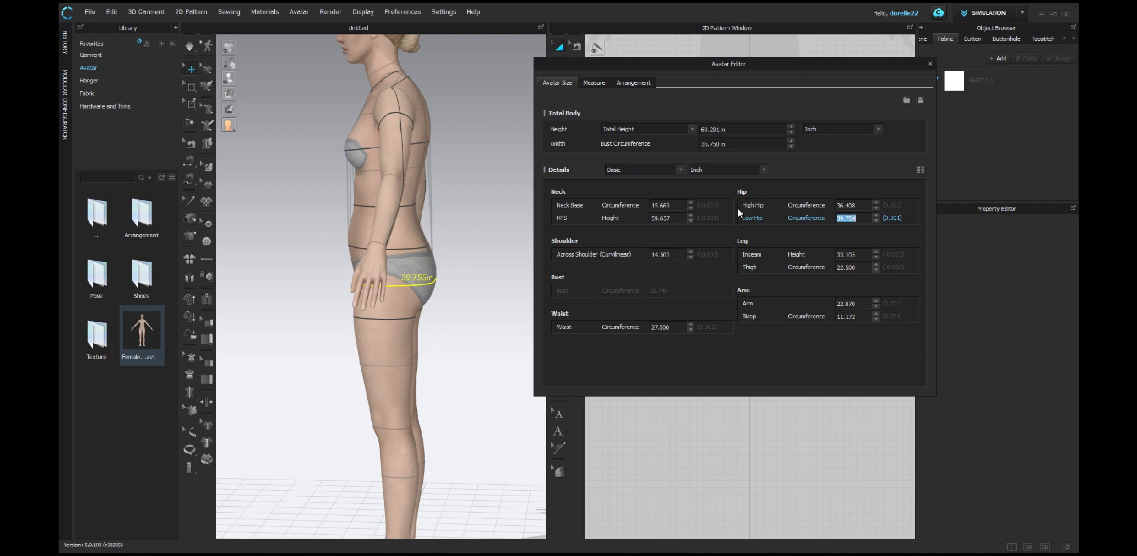
pyautogui.write('37.5')
pyautogui.press('Return')
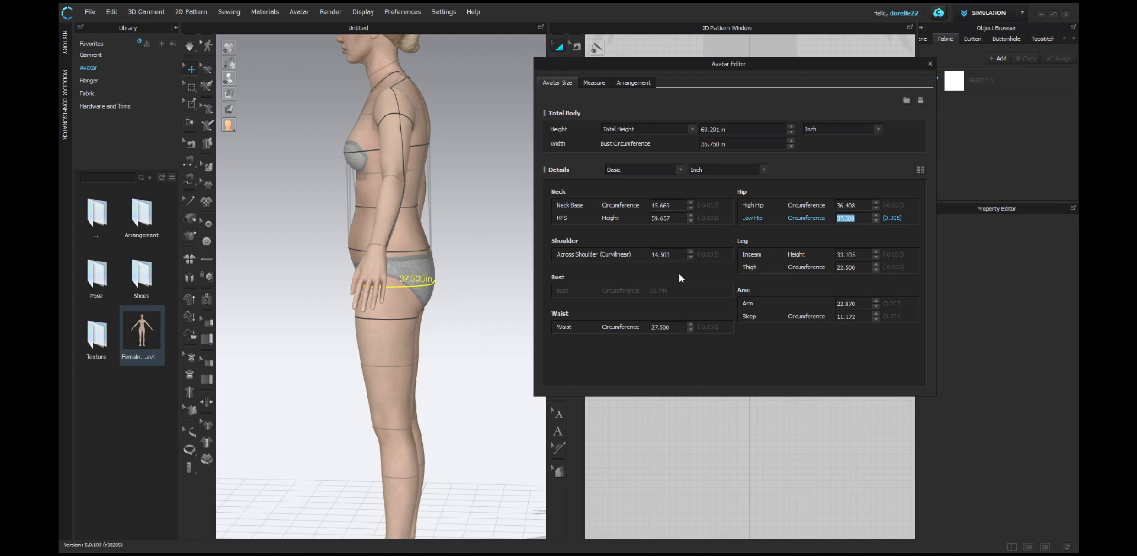
pyautogui.click(860, 205)
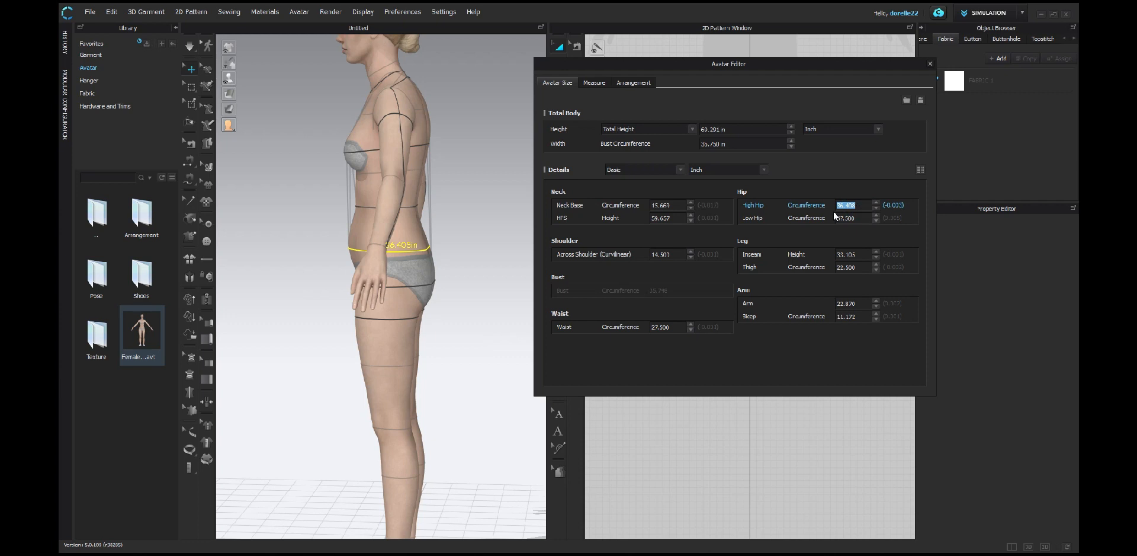
pyautogui.write('35')
pyautogui.press('Return')
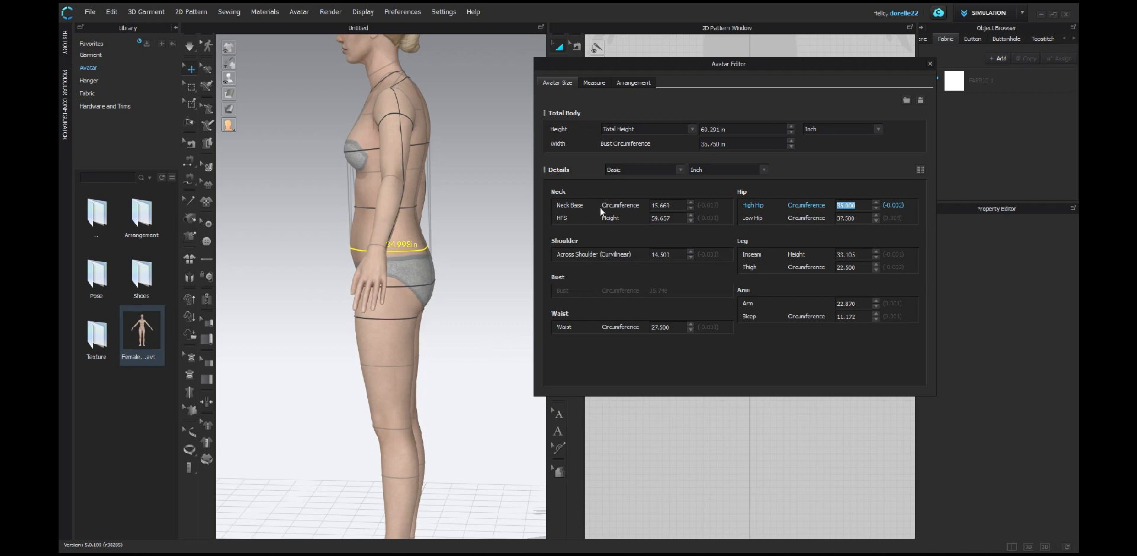
# Set the avatar's arm measurement to 21.5 inches and check the whole figure from the front
pyautogui.moveTo(462, 242); pyautogui.dragTo(115, 247, button='right')
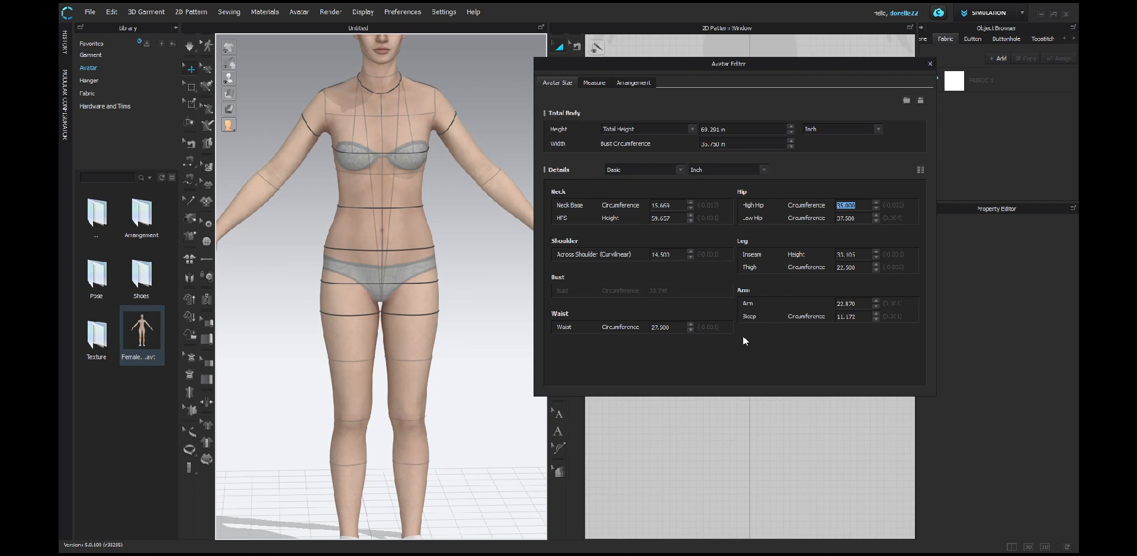
pyautogui.click(863, 303)
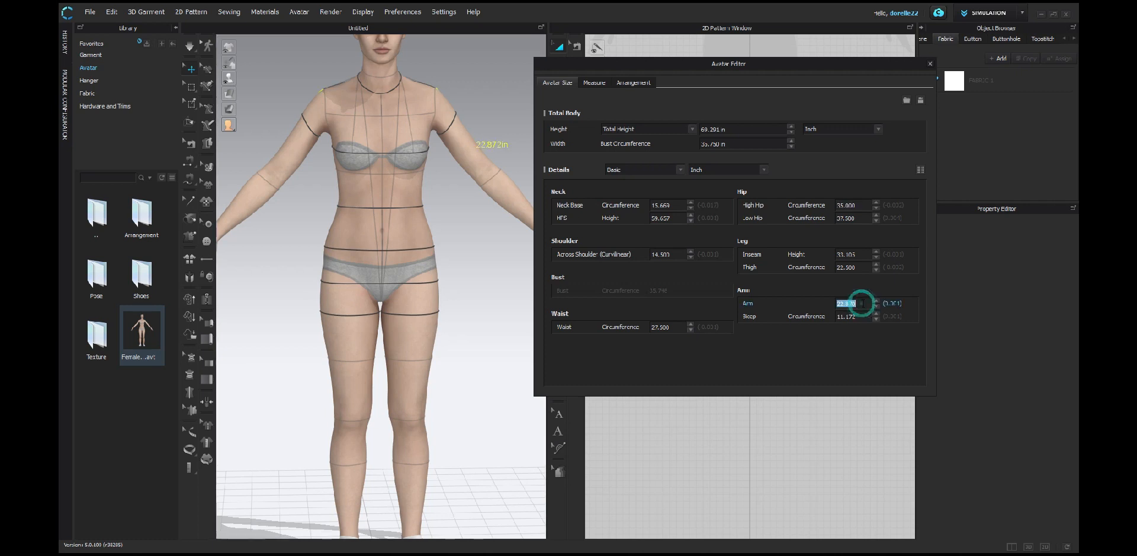
pyautogui.write('21')
pyautogui.press('Return')
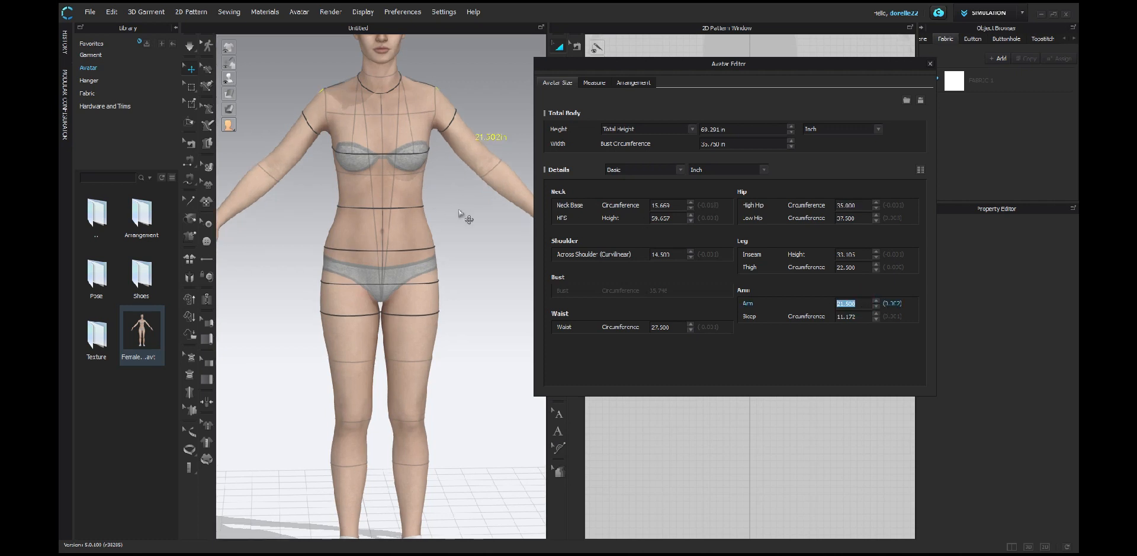
pyautogui.scroll(-3, 462, 217)
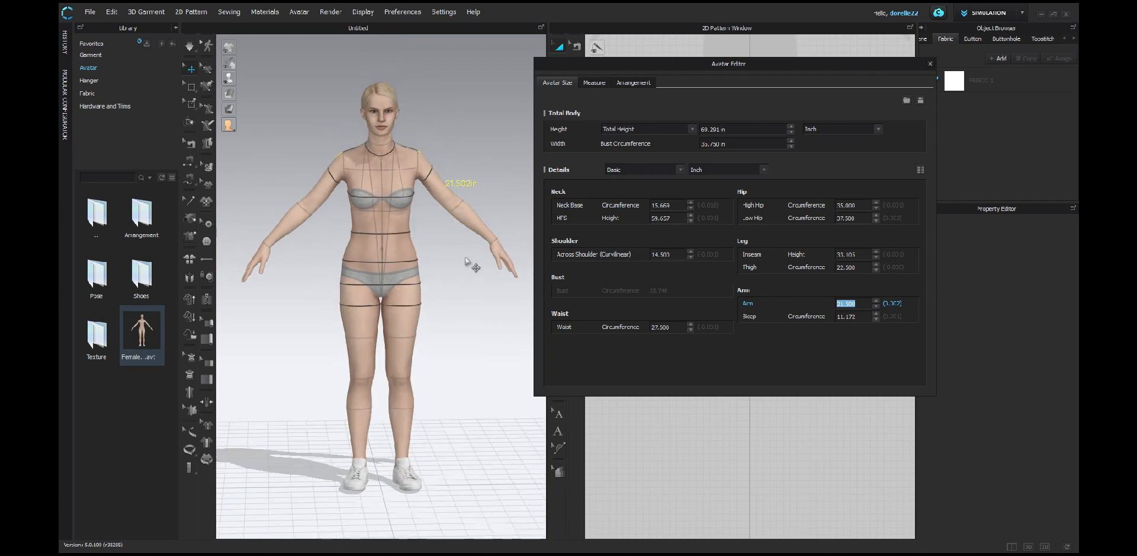
pyautogui.moveTo(454, 307)
pyautogui.mouseDown(button='right')
pyautogui.moveTo(450, 285)
pyautogui.moveTo(452, 297)
pyautogui.mouseUp(button='right')
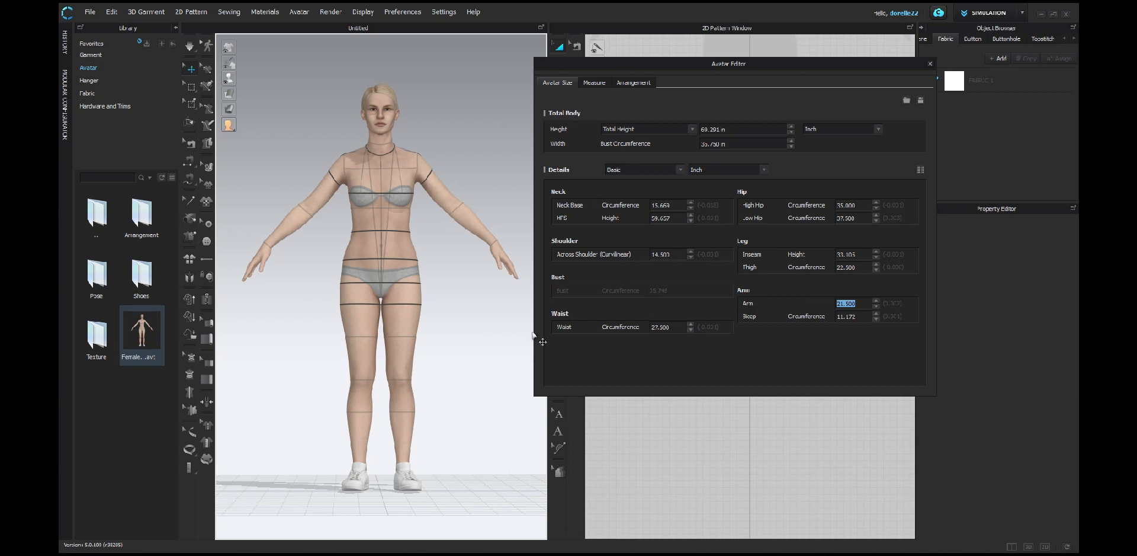
# Inspect the avatar from behind and reduce the thigh circumference to 21 inches
pyautogui.moveTo(483, 361); pyautogui.dragTo(251, 373, button='right')
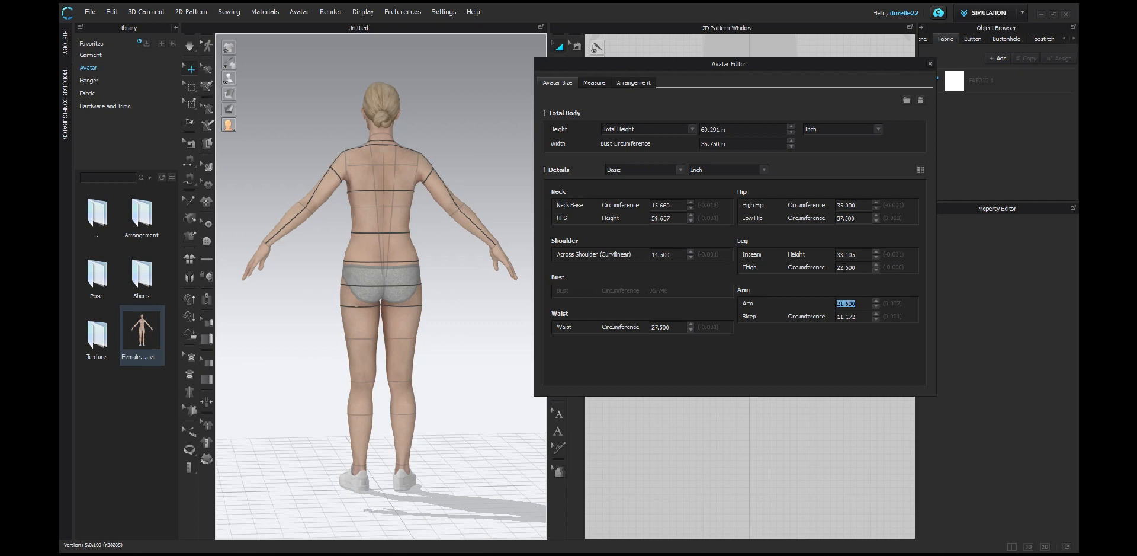
pyautogui.click(865, 267)
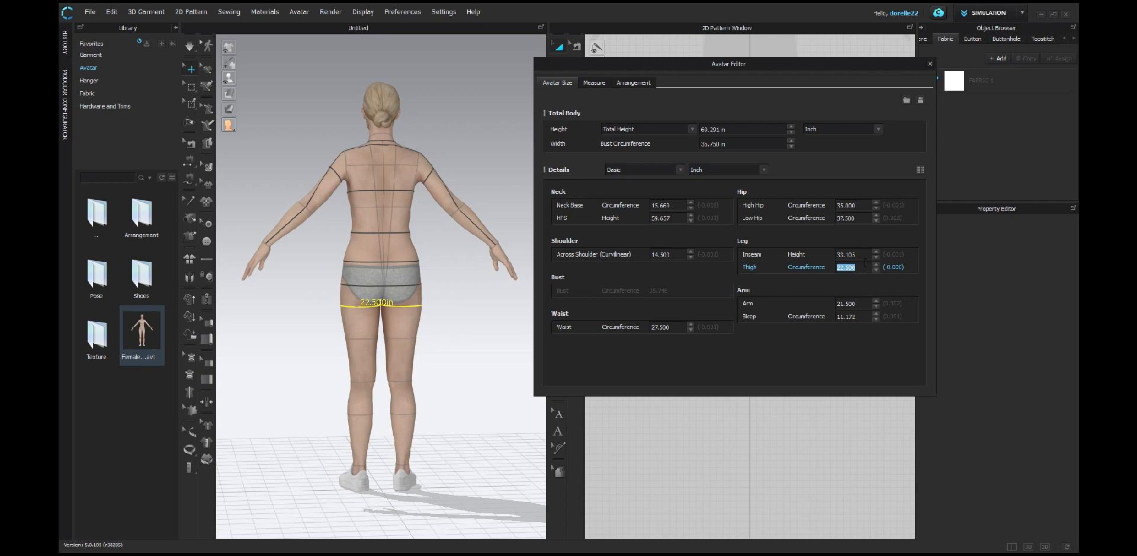
pyautogui.write('21')
pyautogui.press('Return')
pyautogui.moveTo(470, 347); pyautogui.dragTo(701, 336, button='right')
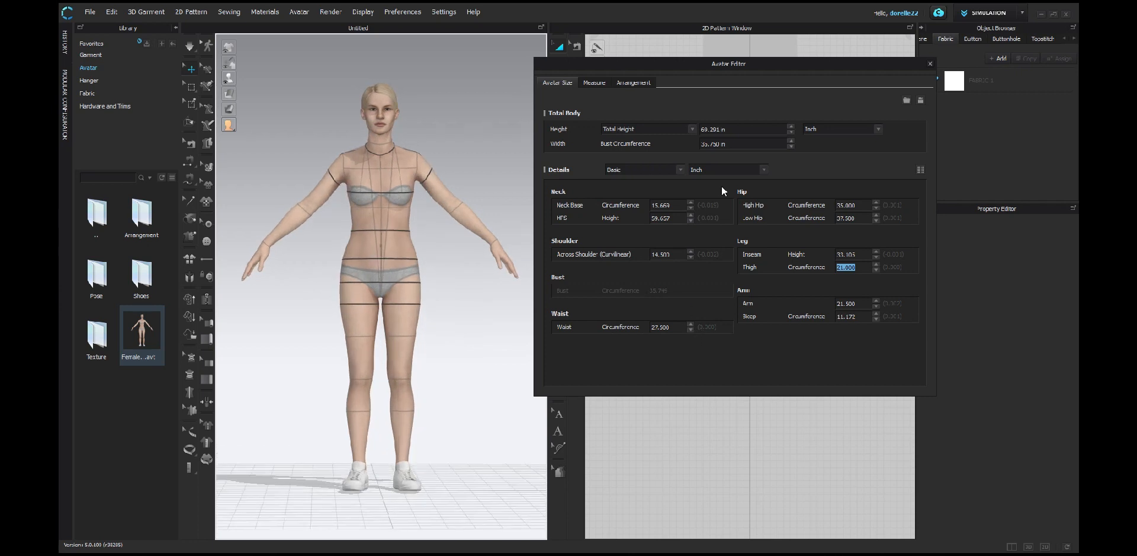
# Set the avatar's total height to 72 inches
pyautogui.doubleClick(734, 129)
pyautogui.write('72')
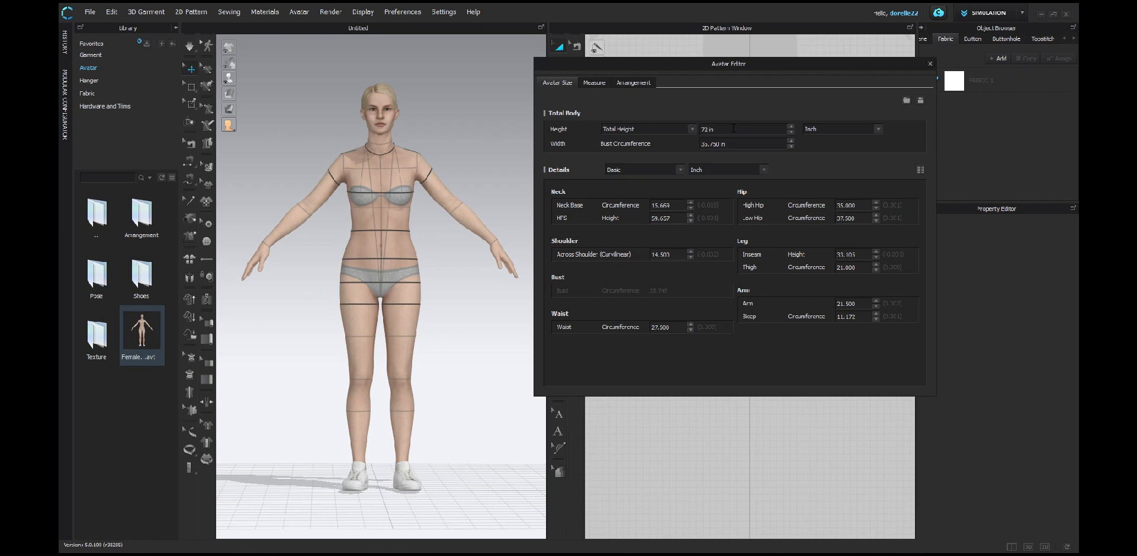
pyautogui.press('Return')
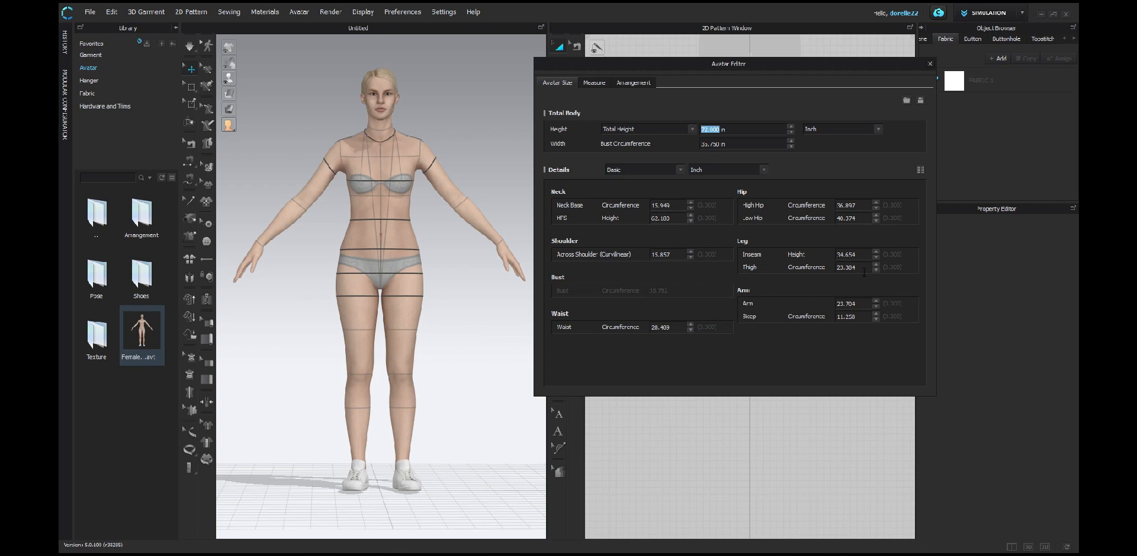
# Set the arm measurement to 21.5 inches and the curvilinear across-shoulder measurement to 14.5 inches
pyautogui.doubleClick(854, 301)
pyautogui.press('Return')
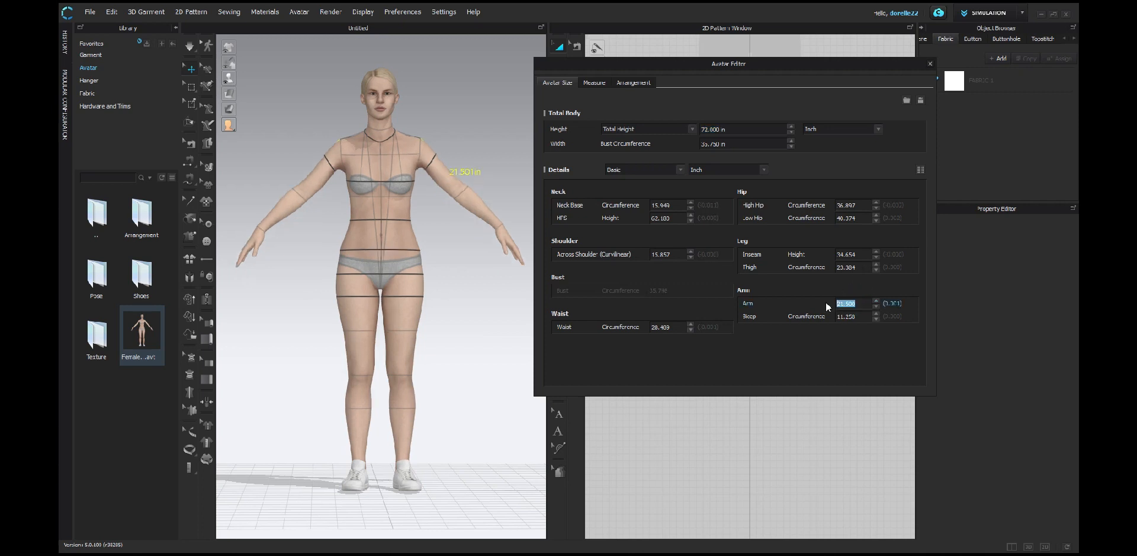
pyautogui.doubleClick(672, 254)
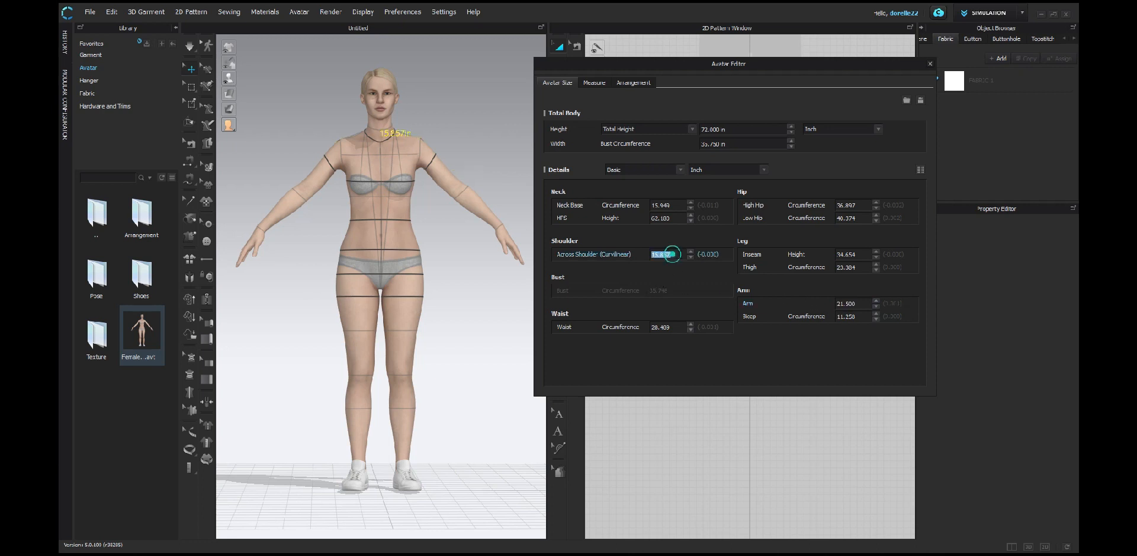
pyautogui.write('14.5')
pyautogui.press('Return')
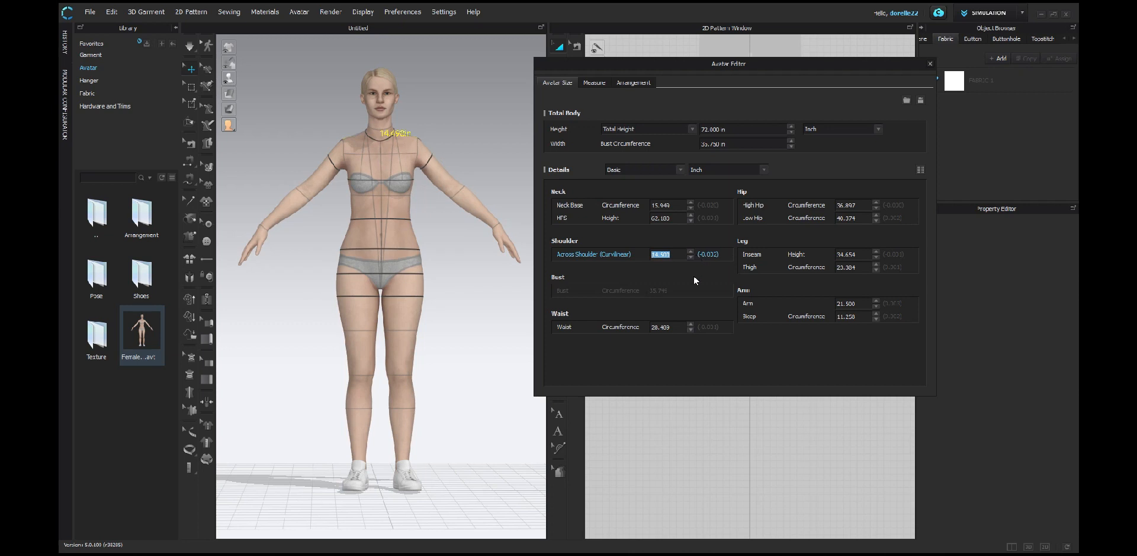
# Set the low hip circumference to 37.5 inches and the high hip circumference to 34.5 inches
pyautogui.doubleClick(860, 218)
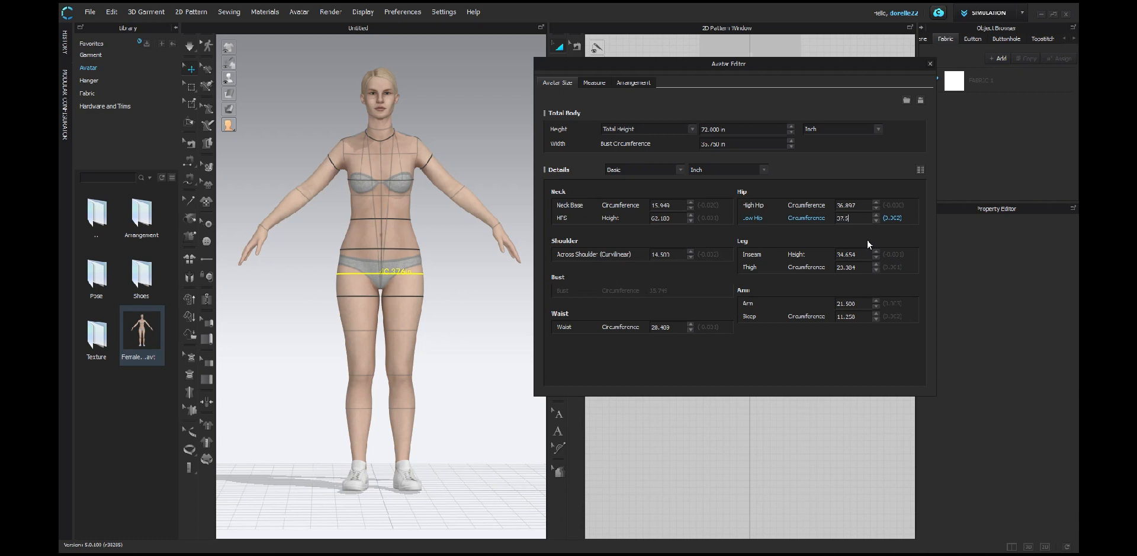
pyautogui.press('Return')
pyautogui.click(869, 205)
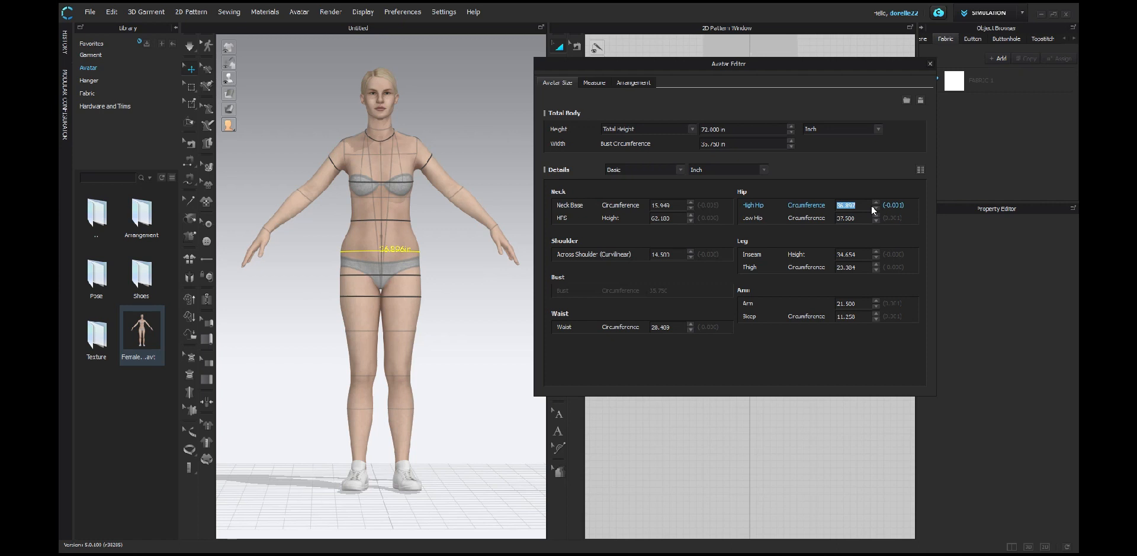
pyautogui.write('34.5')
pyautogui.press('Return')
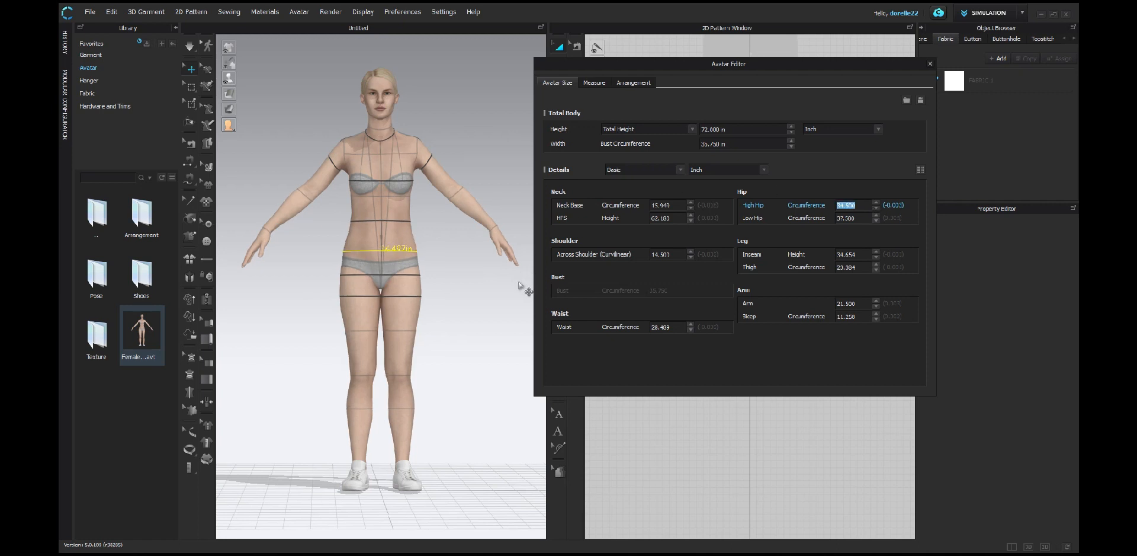
# Set the thigh circumference to 21 inches and check the avatar's shape from the side and front
pyautogui.click(862, 267)
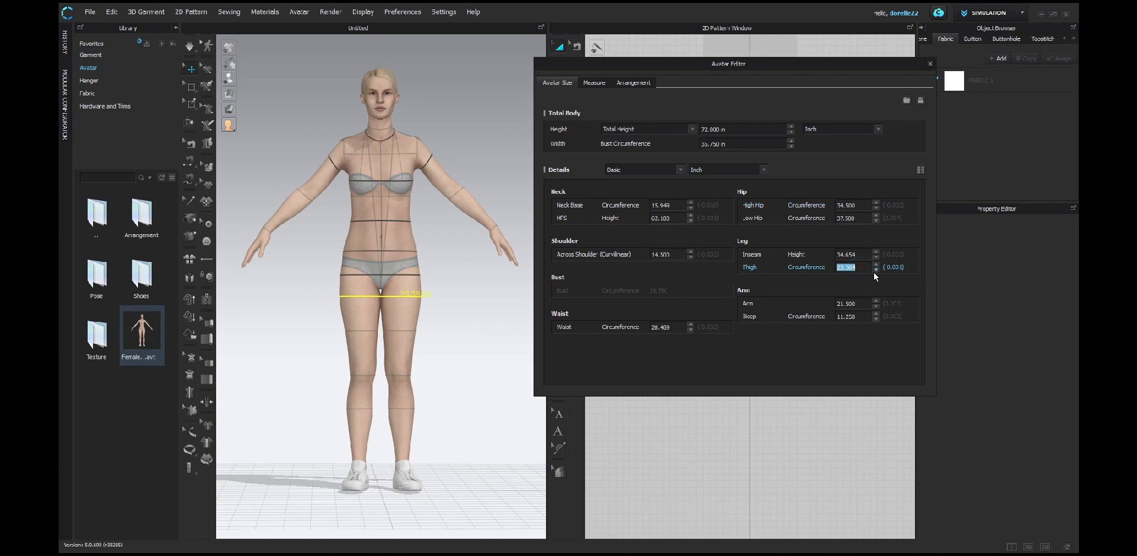
pyautogui.write('21')
pyautogui.press('Return')
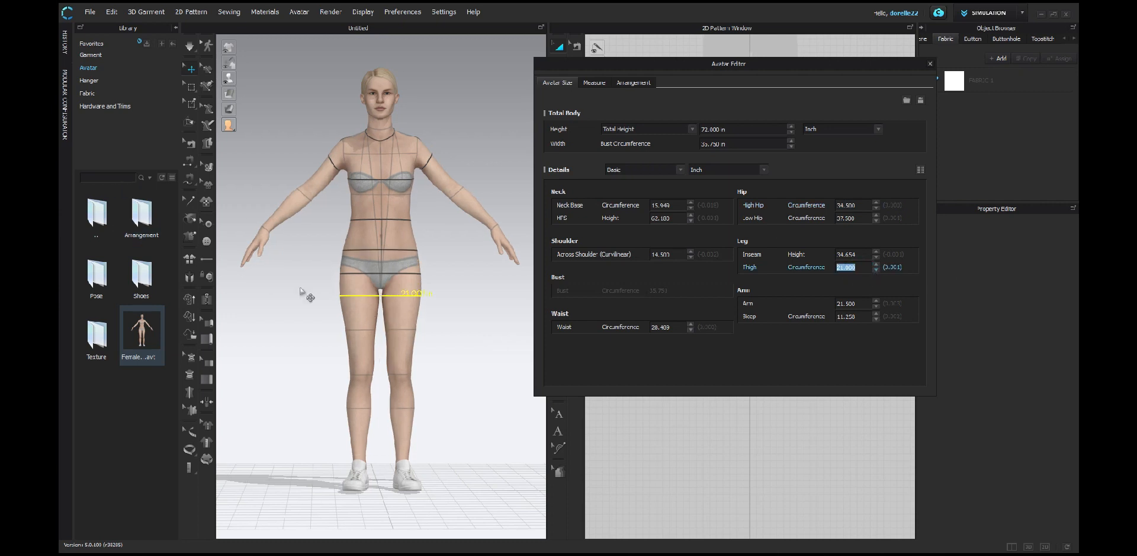
pyautogui.moveTo(472, 345); pyautogui.dragTo(381, 355, button='right')
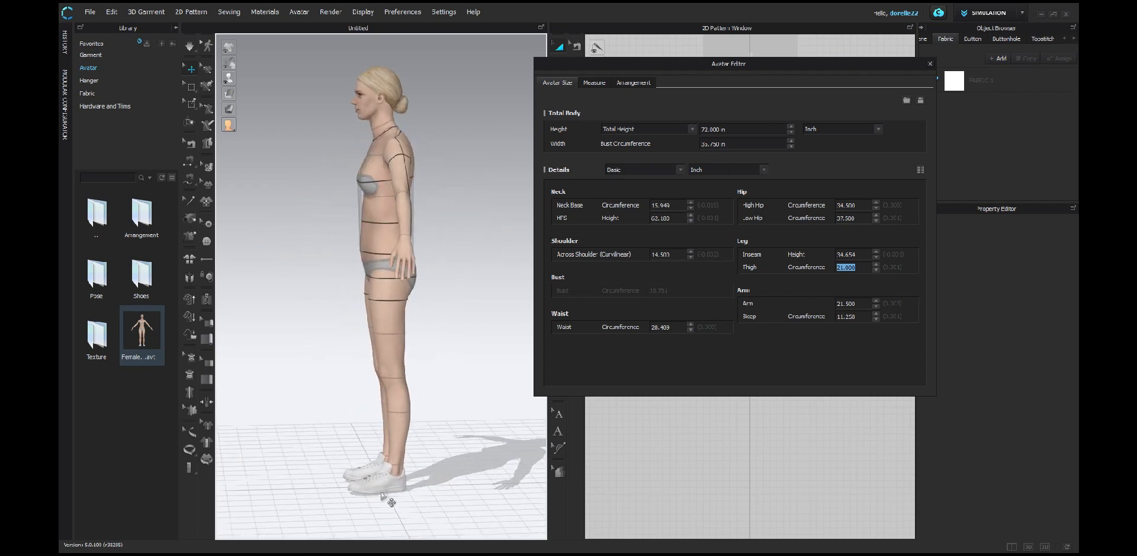
pyautogui.moveTo(473, 373); pyautogui.dragTo(571, 349, button='right')
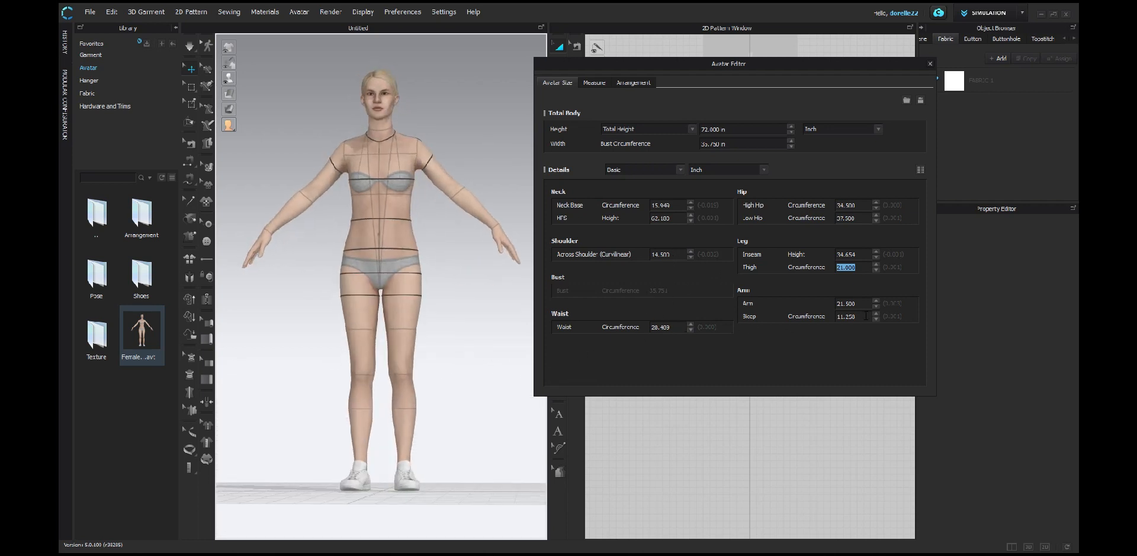
# Set the avatar's inseam height to 35.5 inches
pyautogui.click(862, 254)
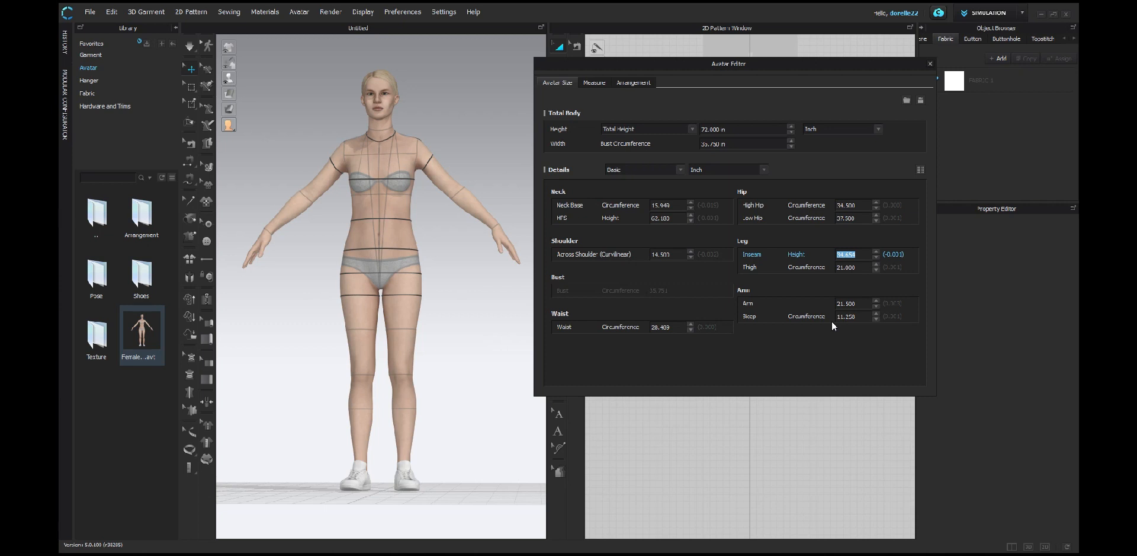
pyautogui.write('35.5')
pyautogui.click(804, 362)
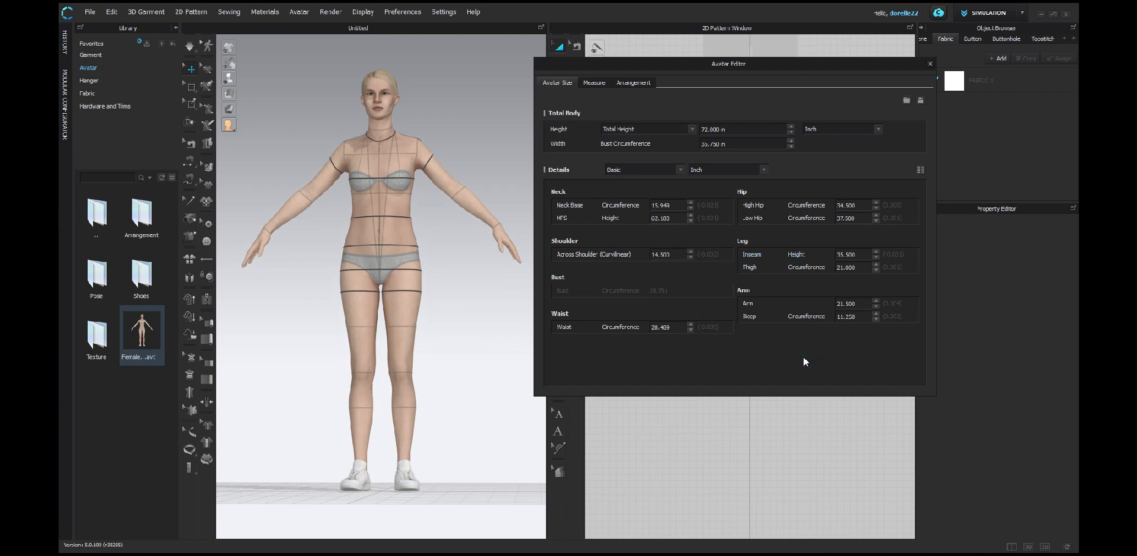
pyautogui.moveTo(469, 370)
pyautogui.mouseDown(button='right')
pyautogui.moveTo(495, 385)
pyautogui.moveTo(474, 378)
pyautogui.mouseUp(button='right')
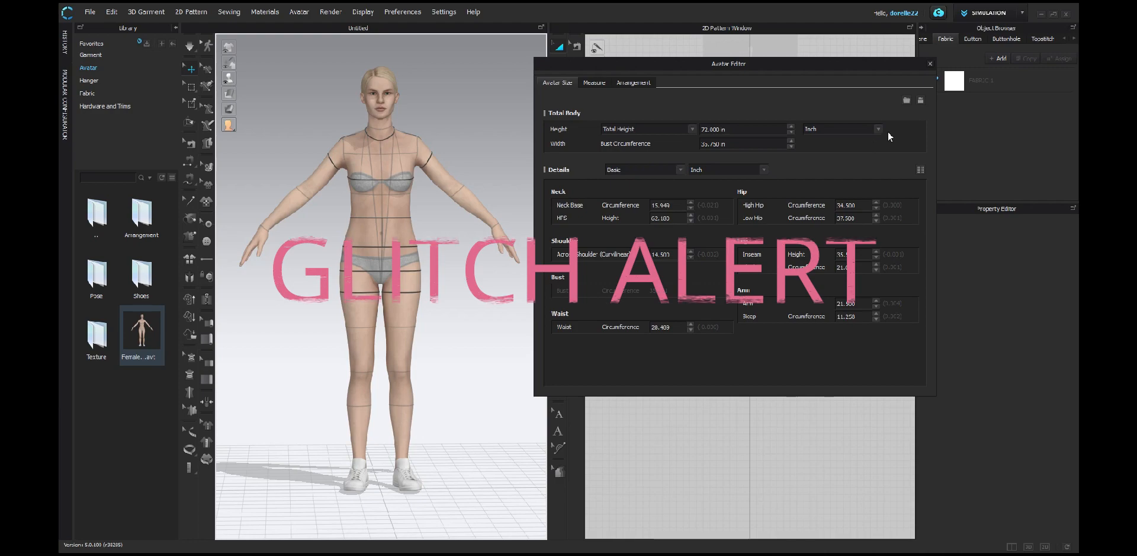
# Save the customized measurements as an avatar size file named Mara-6 and close the Avatar Editor
pyautogui.click(919, 100)
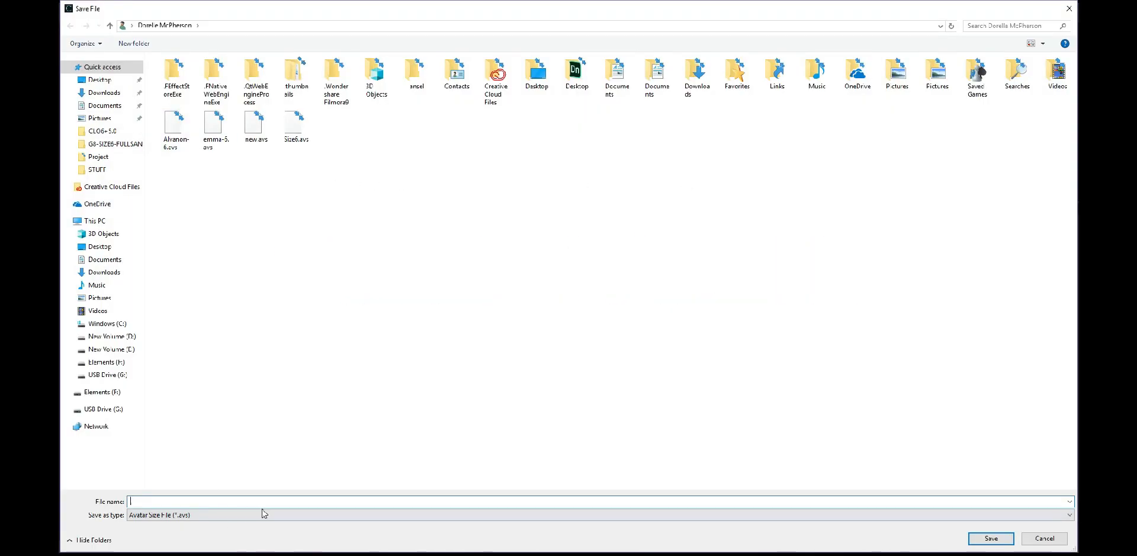
pyautogui.write('Mara-6')
pyautogui.press('Return')
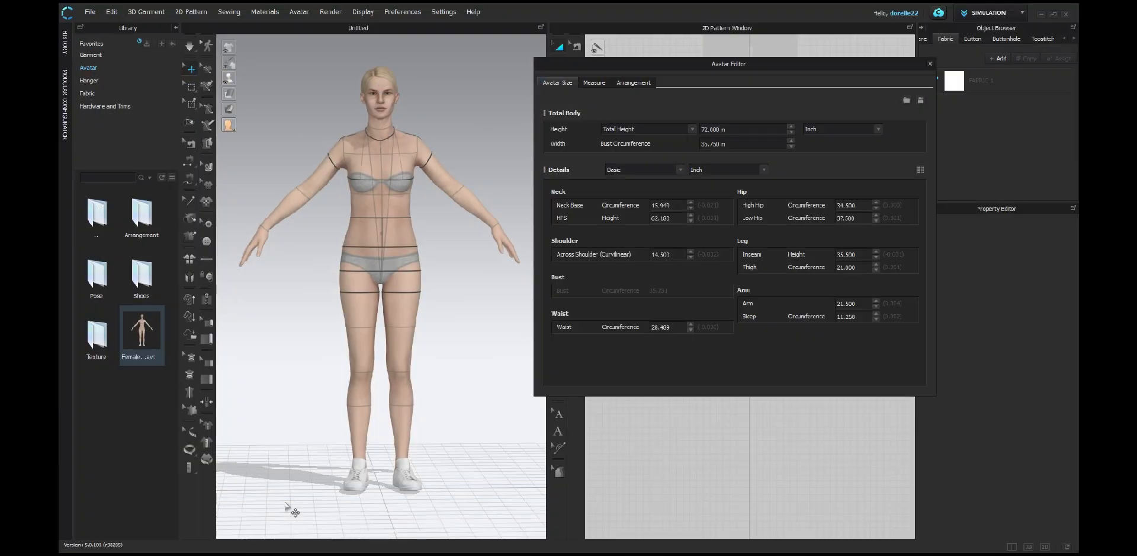
pyautogui.click(931, 63)
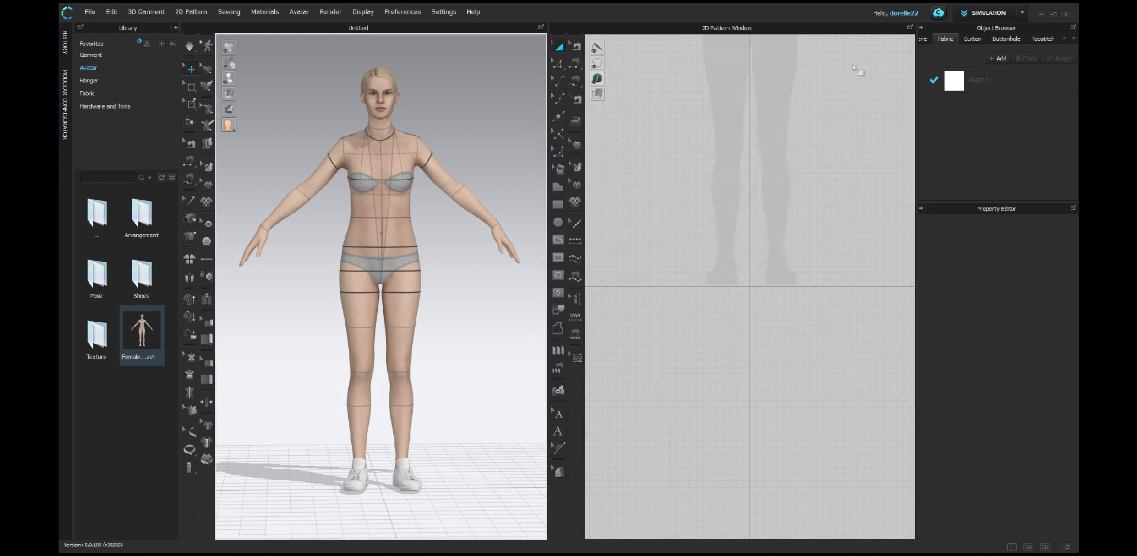
# Save the customized avatar as an avatar file in the Female_Mara folder, basing its file name on Female_Mara.avt
pyautogui.click(92, 13)
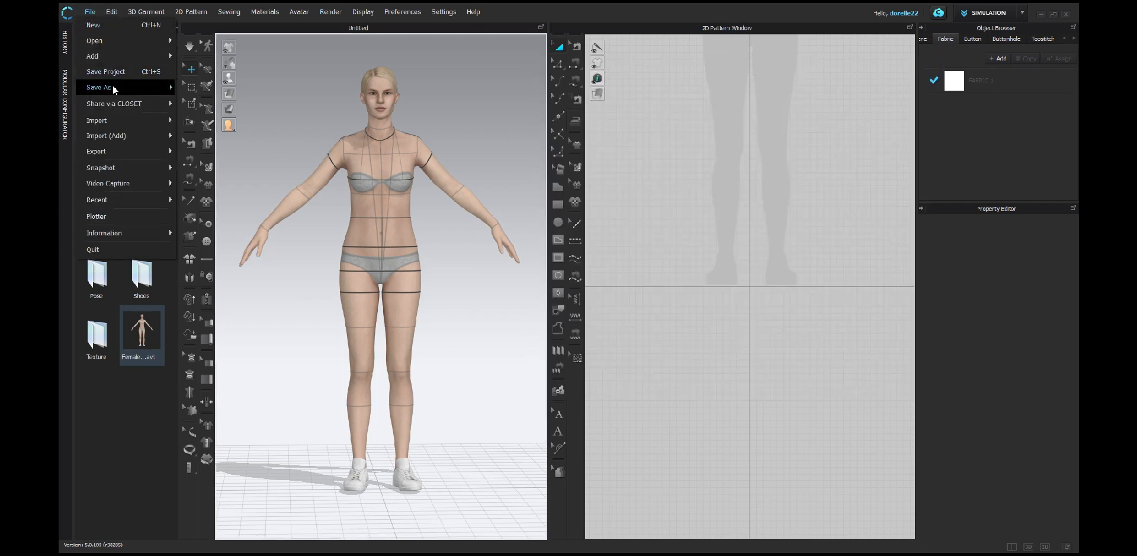
pyautogui.moveTo(113, 86)
pyautogui.click(233, 174)
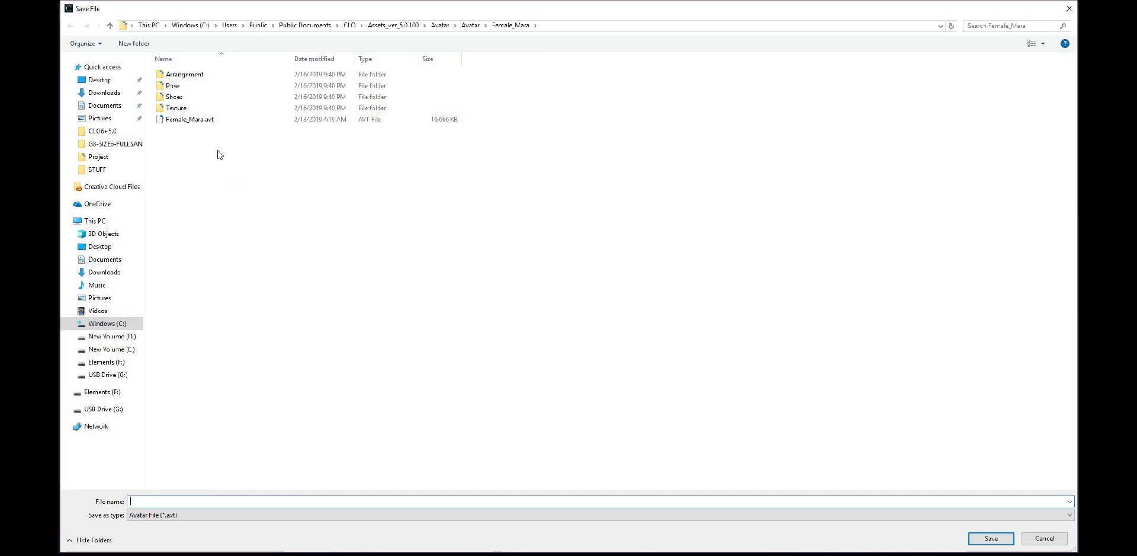
pyautogui.click(193, 121)
pyautogui.click(171, 503)
pyautogui.click(167, 501)
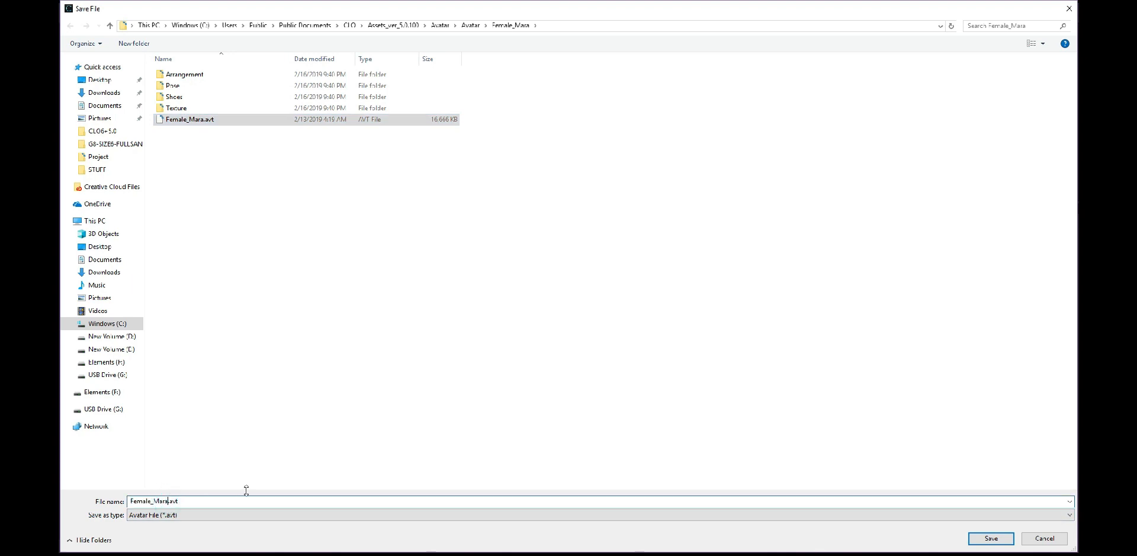
pyautogui.press('Return')
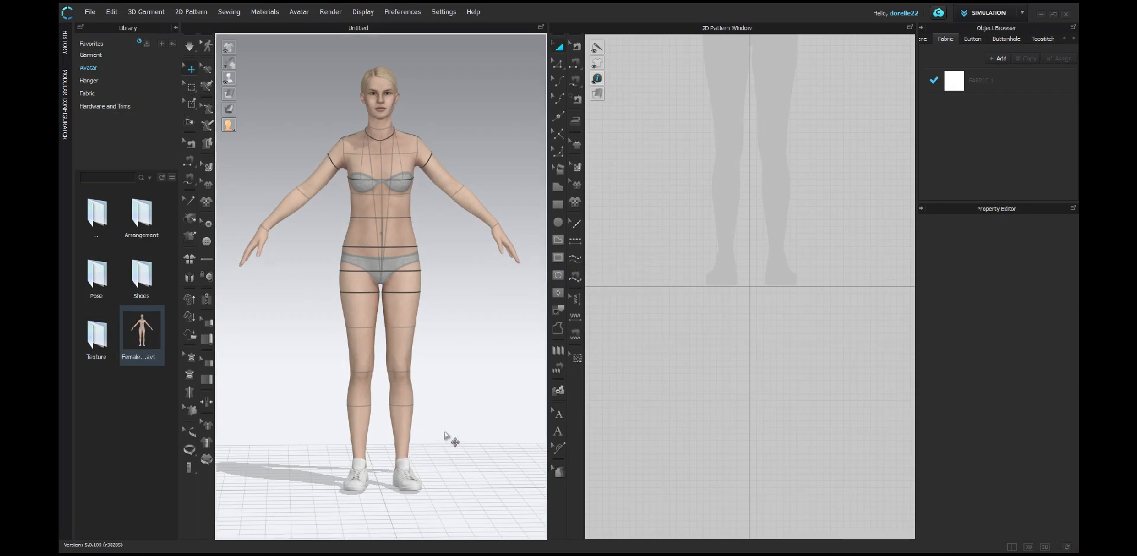
# Examine the resized avatar's body from different angles in 3D and its full silhouette in the 2D pattern window
pyautogui.scroll(1, 447, 439)
pyautogui.scroll(1, 843, 295)
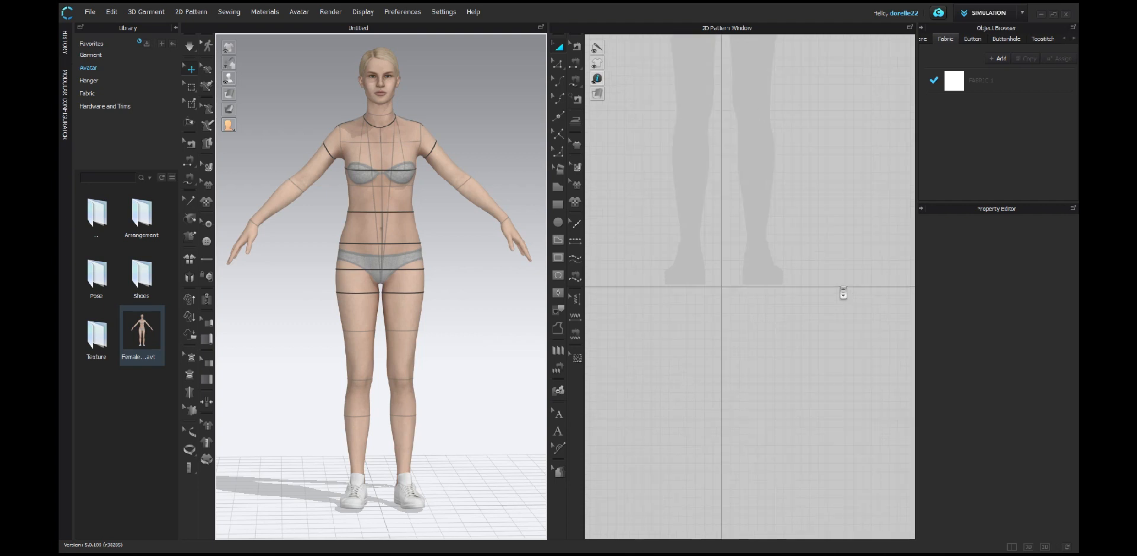
pyautogui.scroll(2, 843, 295)
pyautogui.moveTo(876, 536); pyautogui.dragTo(833, 448, button='middle')
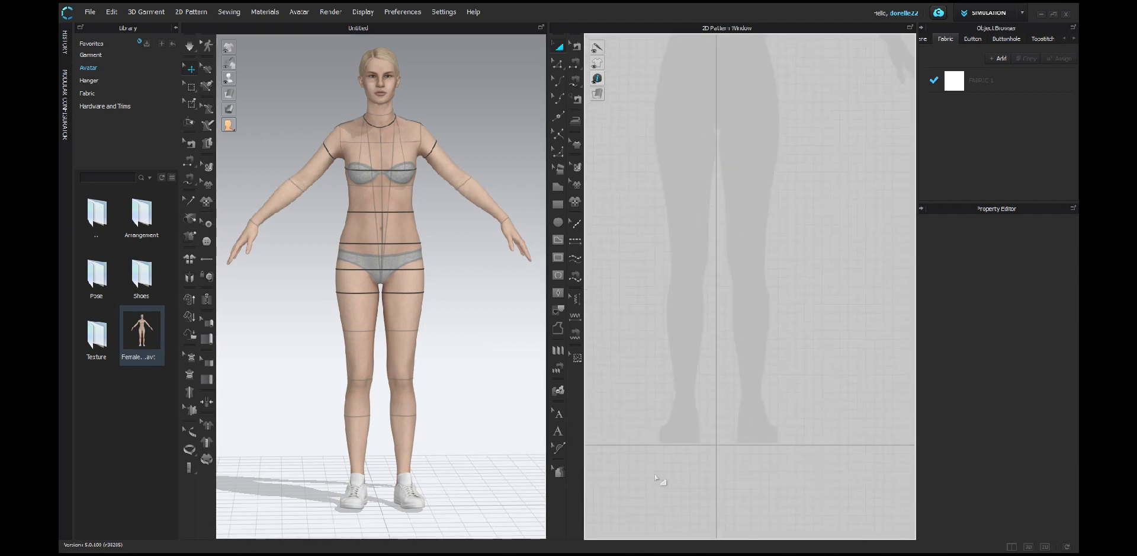
pyautogui.moveTo(447, 483); pyautogui.dragTo(368, 468, button='right')
pyautogui.moveTo(356, 474); pyautogui.dragTo(467, 487, button='right')
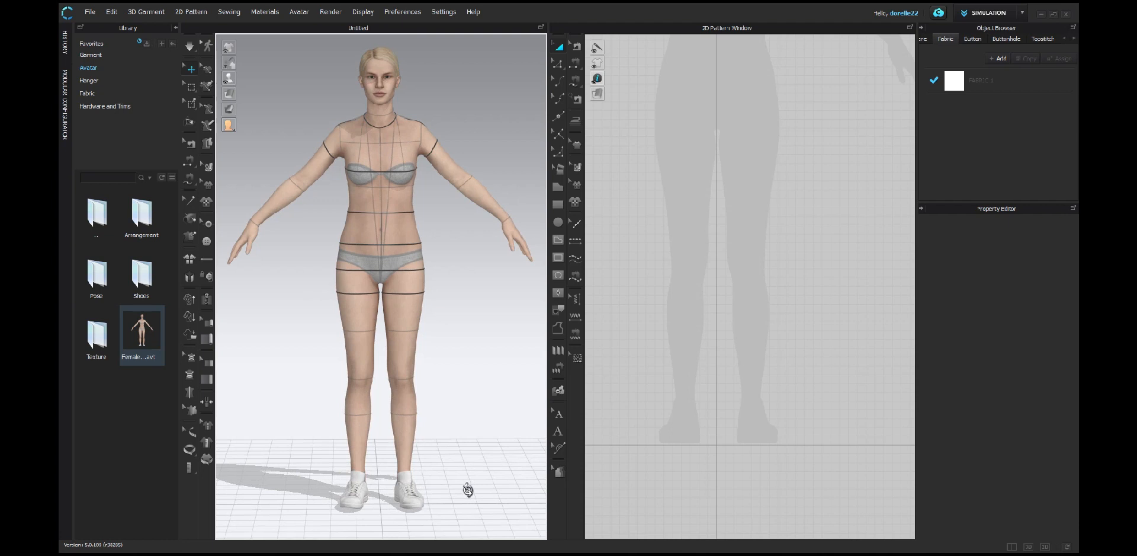
pyautogui.moveTo(752, 279); pyautogui.dragTo(739, 391, button='right')
pyautogui.scroll(-5, 795, 373)
pyautogui.moveTo(799, 366); pyautogui.dragTo(769, 323, button='right')
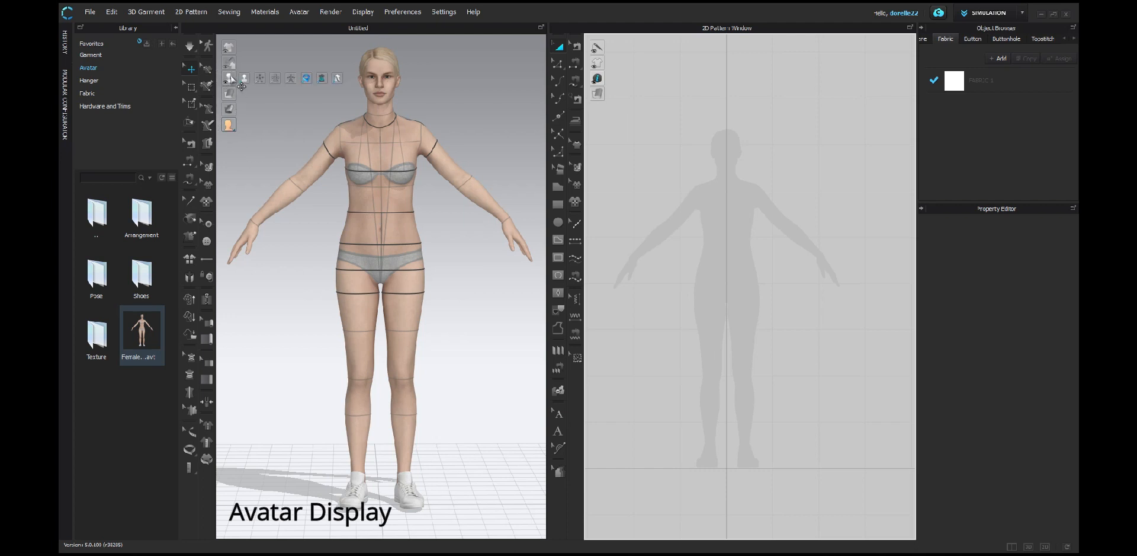
# Hide the measurement lines and the avatar tape displayed on the avatar
pyautogui.click(306, 79)
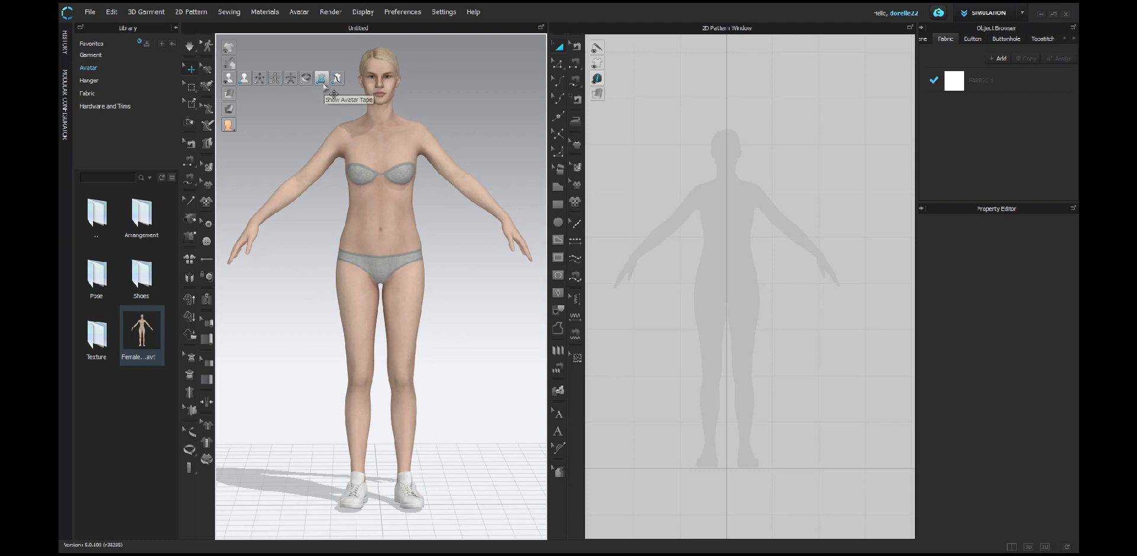
pyautogui.click(323, 83)
pyautogui.moveTo(479, 352)
pyautogui.mouseDown(button='right')
pyautogui.moveTo(219, 356)
pyautogui.moveTo(399, 355)
pyautogui.moveTo(489, 338)
pyautogui.moveTo(486, 358)
pyautogui.mouseUp(button='right')
# Draw a polygon half front bodice over the avatar silhouette, with a neckline about 7.3 in and a centre front about 6.3 in
pyautogui.click(559, 204)
pyautogui.click(559, 188)
pyautogui.scroll(3, 705, 203)
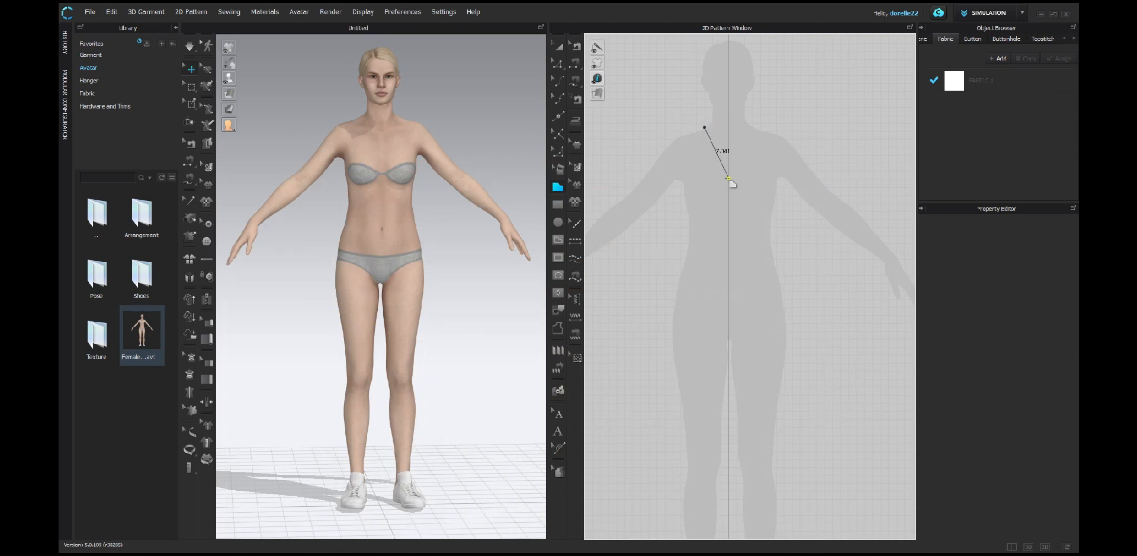
pyautogui.click(681, 188)
pyautogui.click(686, 175)
pyautogui.click(687, 160)
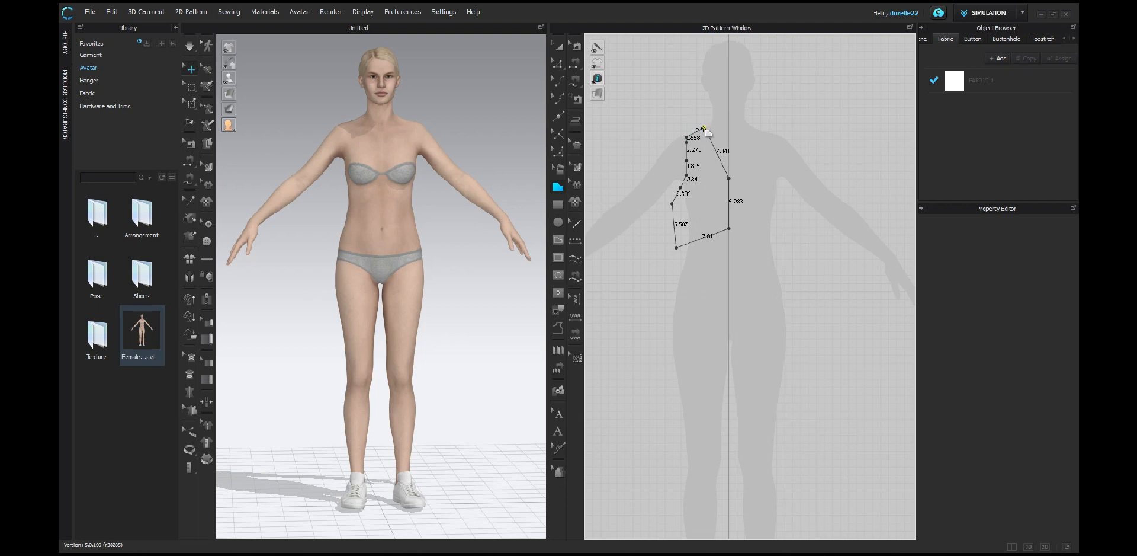
pyautogui.click(704, 129)
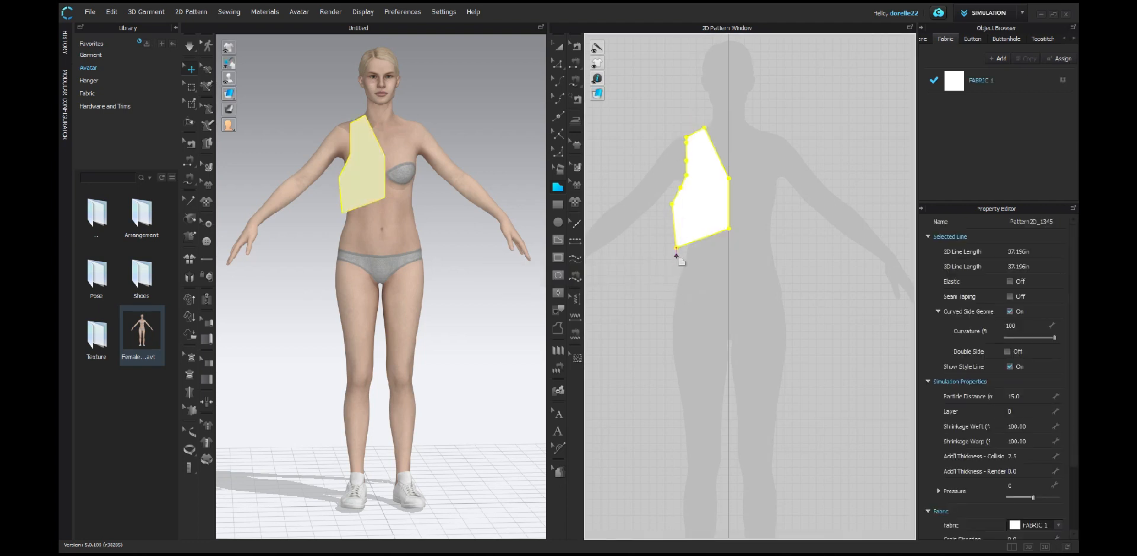
# Draw a half waist piece below the bodice, about 1.4 in high at the side, and add a point midway along its lower edge
pyautogui.click(728, 236)
pyautogui.click(729, 265)
pyautogui.click(676, 265)
pyautogui.click(677, 254)
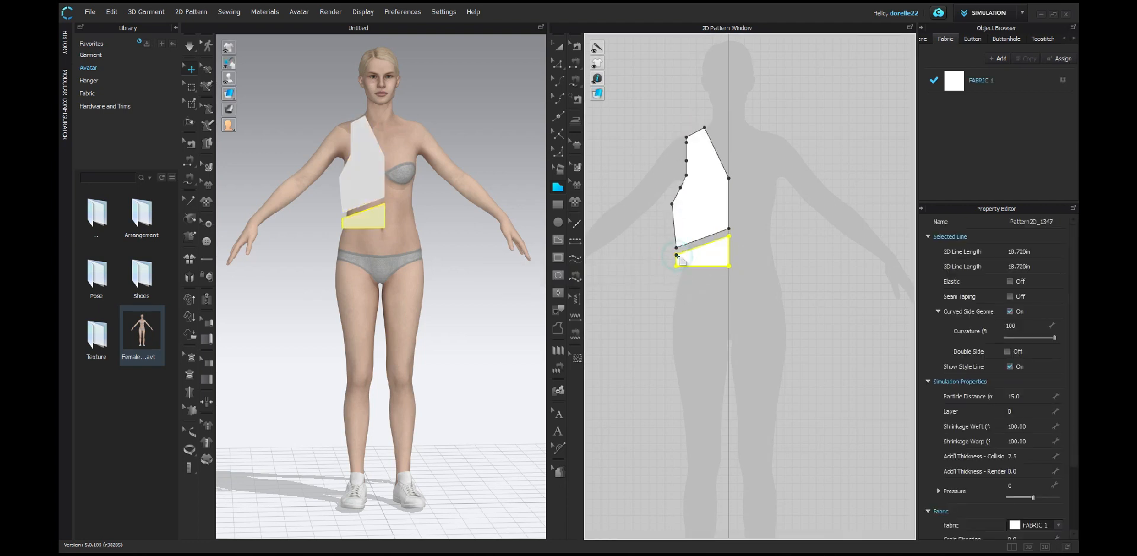
pyautogui.click(556, 116)
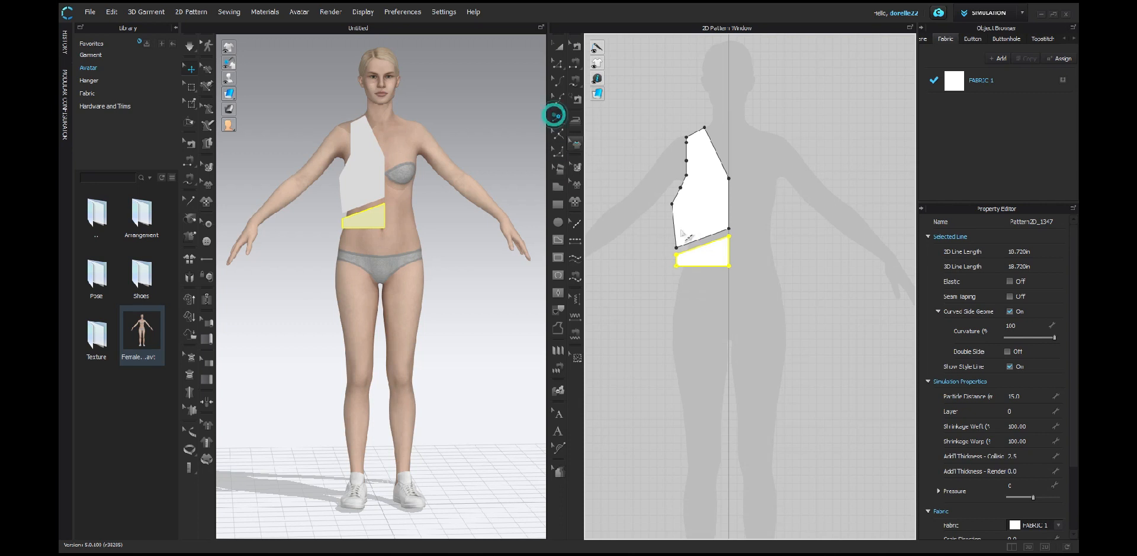
pyautogui.click(702, 266)
# Draw a flared side skirt panel below the waist piece, with an inner edge about 30.9 in and a hem about 9.2 in
pyautogui.click(557, 64)
pyautogui.click(672, 272)
pyautogui.click(702, 272)
pyautogui.click(683, 488)
pyautogui.click(609, 488)
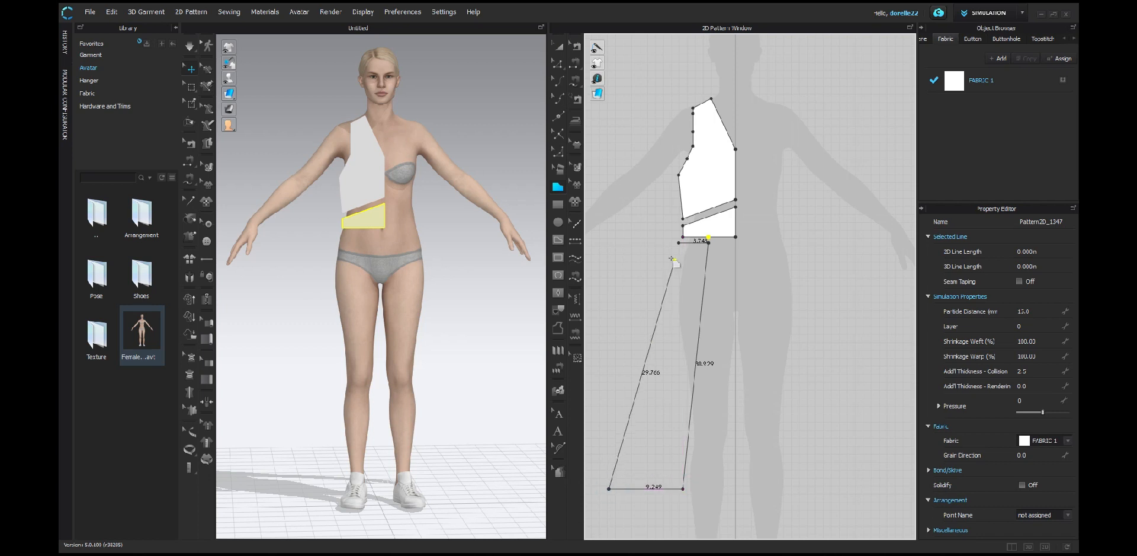
pyautogui.doubleClick(679, 243)
pyautogui.moveTo(587, 152); pyautogui.dragTo(626, 203, button='middle')
pyautogui.press('a')
pyautogui.moveTo(800, 315); pyautogui.dragTo(781, 227, button='middle')
# Draw a half centre skirt panel as a polygon between the side panel and the centre line, ending at the same hem level
pyautogui.click(761, 243)
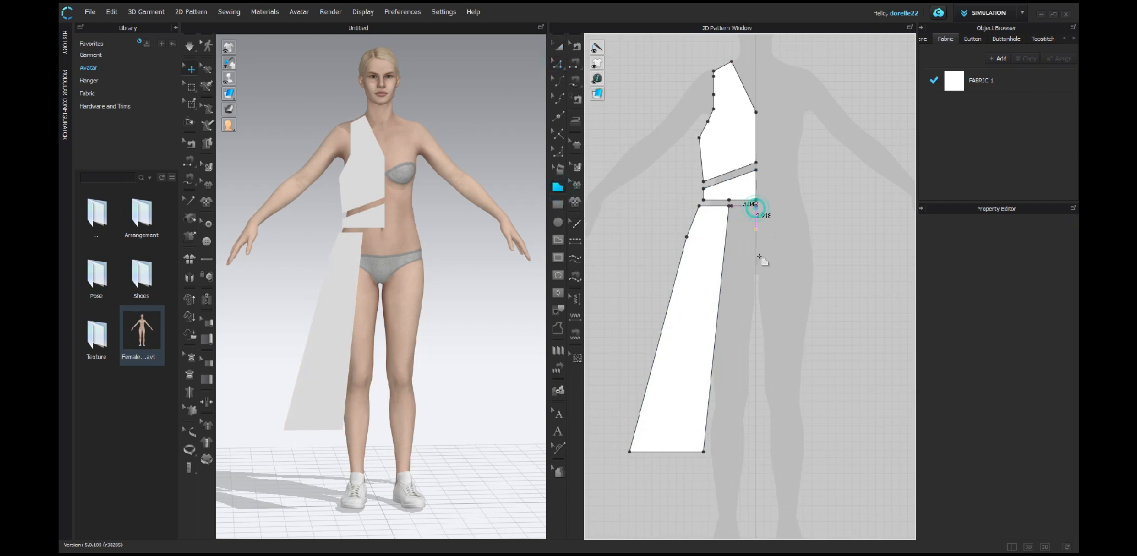
pyautogui.click(756, 455)
pyautogui.click(708, 451)
pyautogui.doubleClick(733, 206)
pyautogui.moveTo(589, 179); pyautogui.dragTo(629, 220, button='middle')
pyautogui.press('a')
pyautogui.click(868, 379)
pyautogui.moveTo(719, 165); pyautogui.dragTo(663, 165, button='middle')
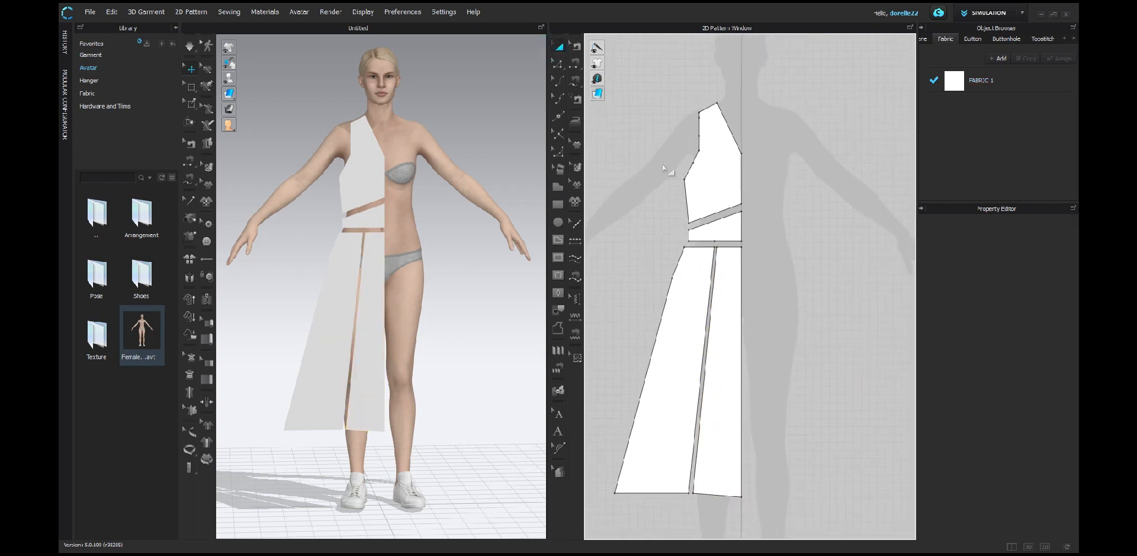
# Set the length of the waist piece's side edge to 1.5 in
pyautogui.click(718, 159)
pyautogui.click(557, 63)
pyautogui.click(688, 235)
pyautogui.rightClick(688, 236)
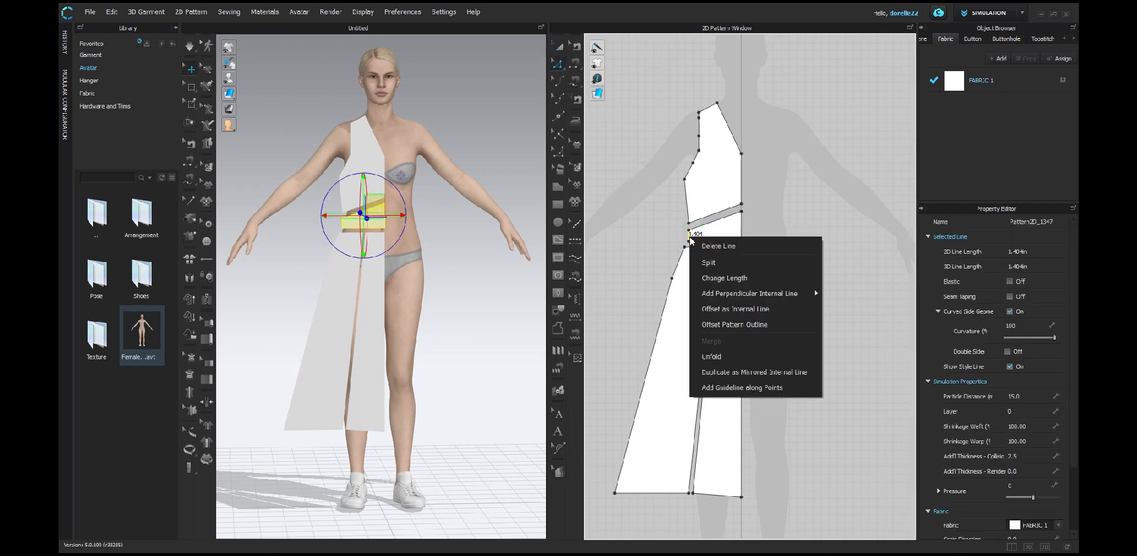
pyautogui.click(739, 278)
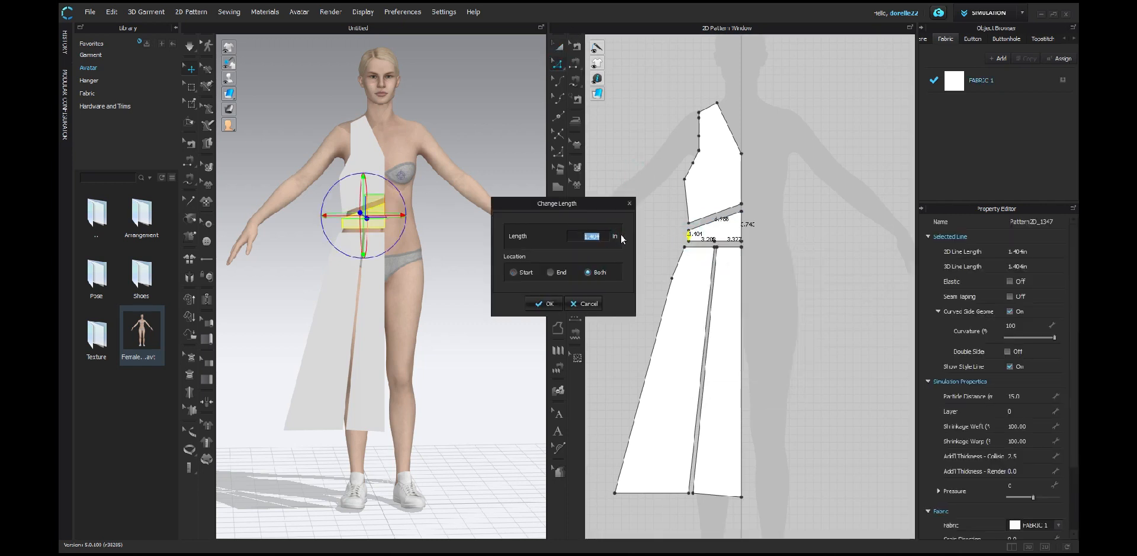
pyautogui.press('Return')
# Convert the corner points along the front bodice's armhole to curve points
pyautogui.click(686, 199)
pyautogui.rightClick(693, 162)
pyautogui.click(725, 233)
pyautogui.rightClick(699, 150)
pyautogui.click(731, 221)
pyautogui.click(697, 137)
pyautogui.click(754, 186)
pyautogui.rightClick(699, 118)
pyautogui.click(730, 188)
# Smooth the armhole of the front bodice by adjusting its curvature
pyautogui.click(553, 77)
pyautogui.click(629, 93)
pyautogui.moveTo(692, 166); pyautogui.dragTo(683, 133)
pyautogui.click(808, 203)
# Reshape the side skirt panel's outer edge at the hip and align the hem corners where the two skirt panels meet
pyautogui.moveTo(680, 265); pyautogui.dragTo(665, 301)
pyautogui.click(644, 257)
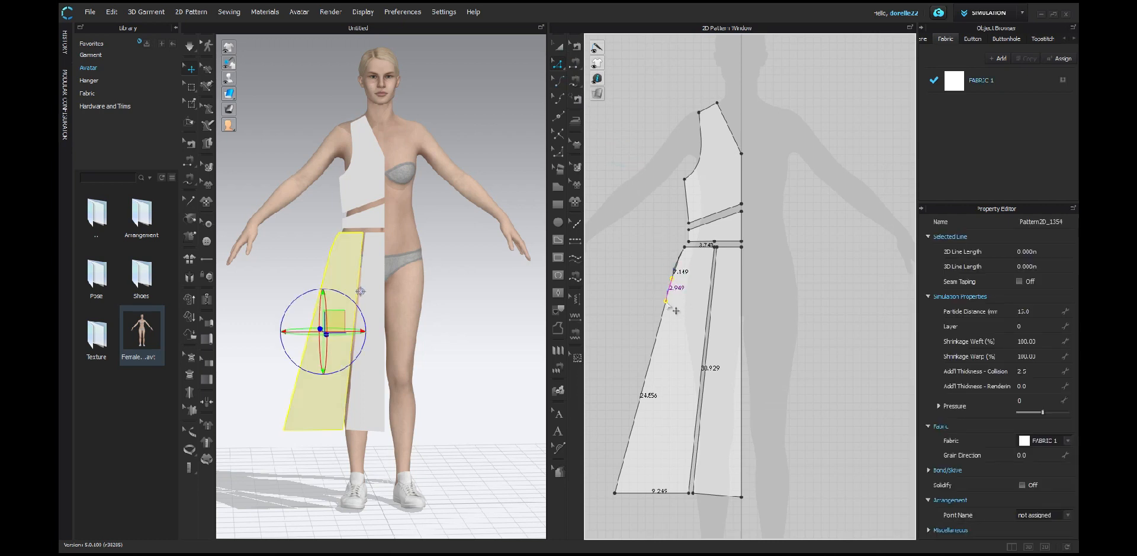
pyautogui.click(831, 330)
pyautogui.moveTo(689, 492); pyautogui.dragTo(740, 501)
pyautogui.click(769, 485)
pyautogui.scroll(-3, 773, 485)
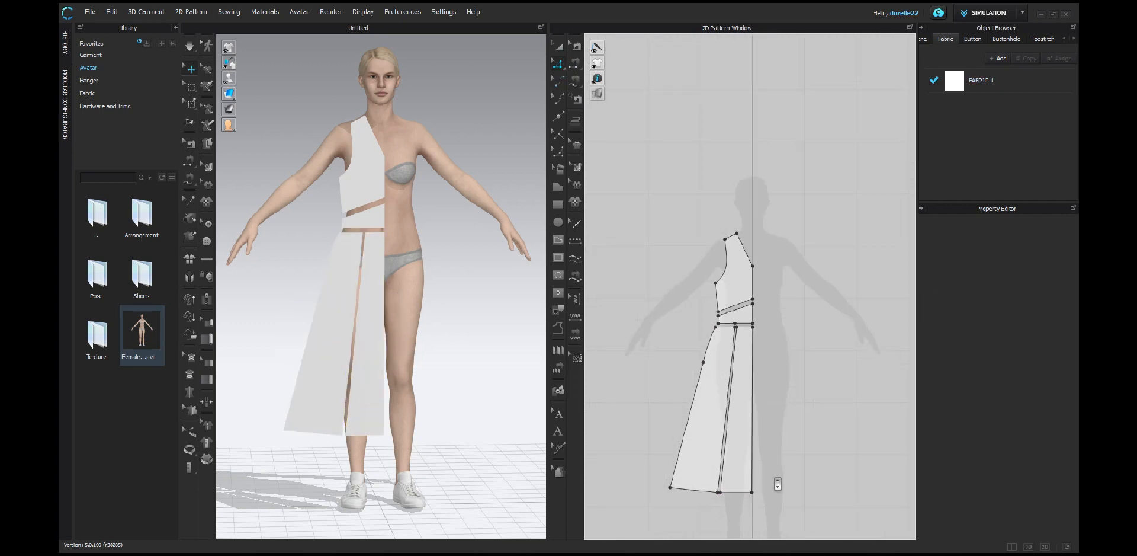
# Add a point on the armhole curve and unfold the bodice, waist piece and centre skirt panel across the centre front
pyautogui.click(558, 62)
pyautogui.click(723, 275)
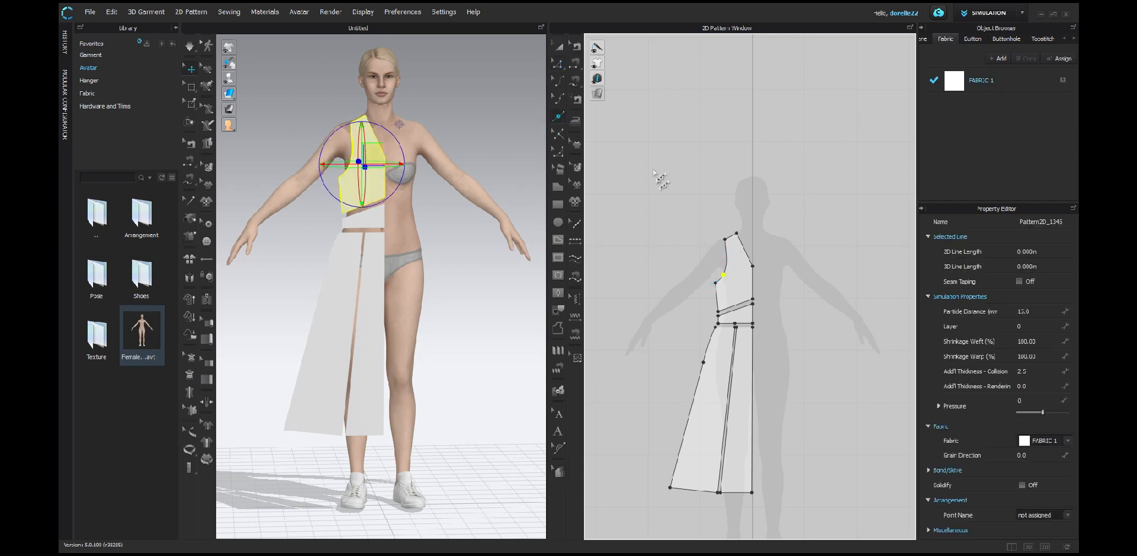
pyautogui.click(557, 63)
pyautogui.click(752, 281)
pyautogui.rightClick(754, 309)
pyautogui.click(825, 414)
pyautogui.rightClick(754, 364)
pyautogui.click(831, 474)
pyautogui.click(857, 453)
# Duplicate the side skirt panel as a linked symmetric piece and place it on the opposite side of the centre panel
pyautogui.click(557, 46)
pyautogui.moveTo(711, 453); pyautogui.dragTo(711, 449)
pyautogui.rightClick(710, 448)
pyautogui.click(641, 276)
pyautogui.click(708, 427)
pyautogui.rightClick(710, 446)
pyautogui.click(746, 151)
pyautogui.click(806, 418)
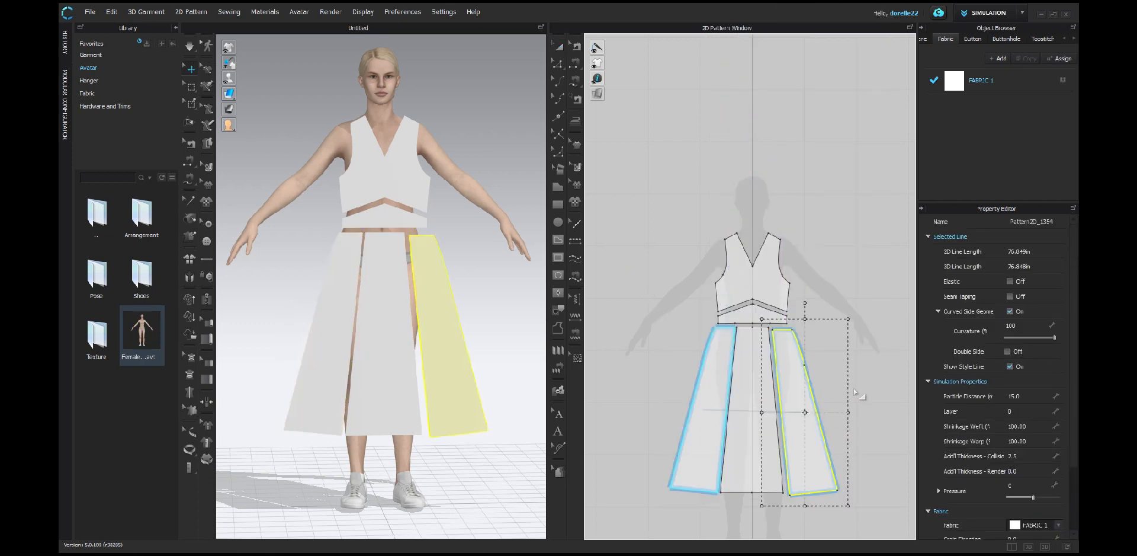
pyautogui.click(859, 418)
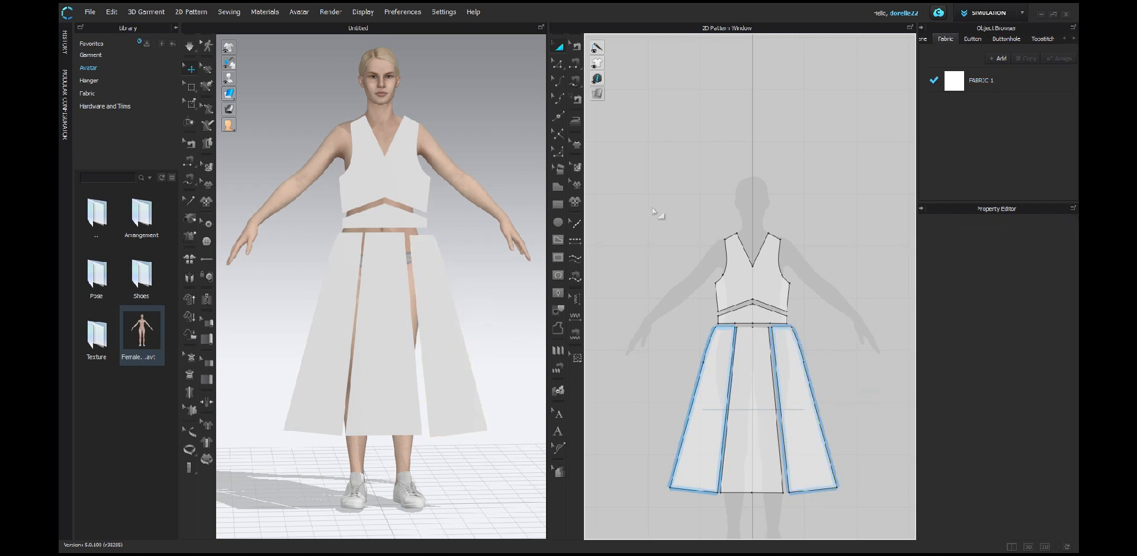
# Copy all the front dress pieces and paste them level beside the originals as the back
pyautogui.moveTo(850, 509); pyautogui.dragTo(860, 519)
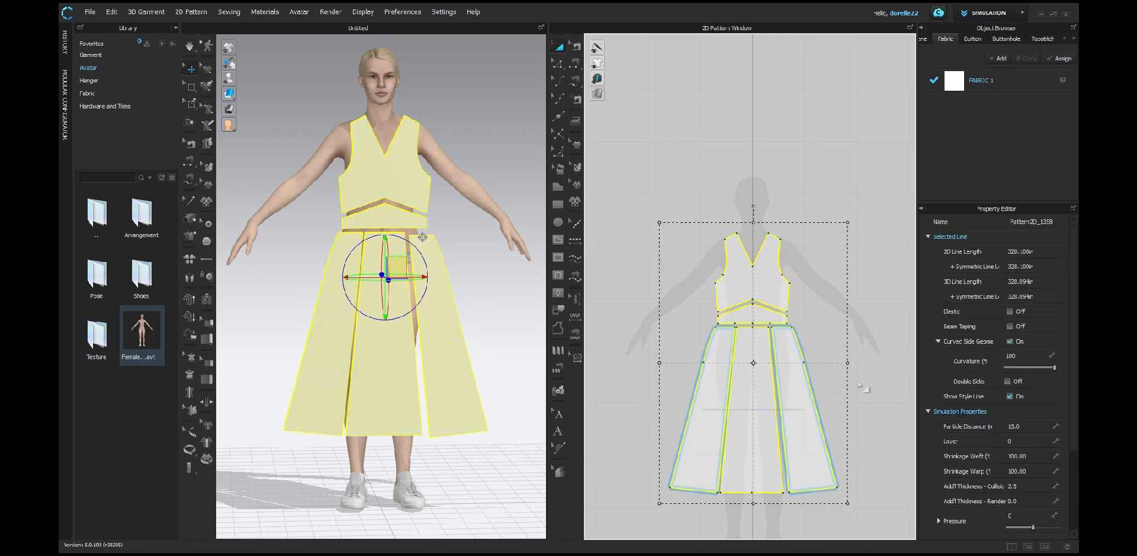
pyautogui.rightClick(854, 513)
pyautogui.click(900, 105)
pyautogui.click(886, 343)
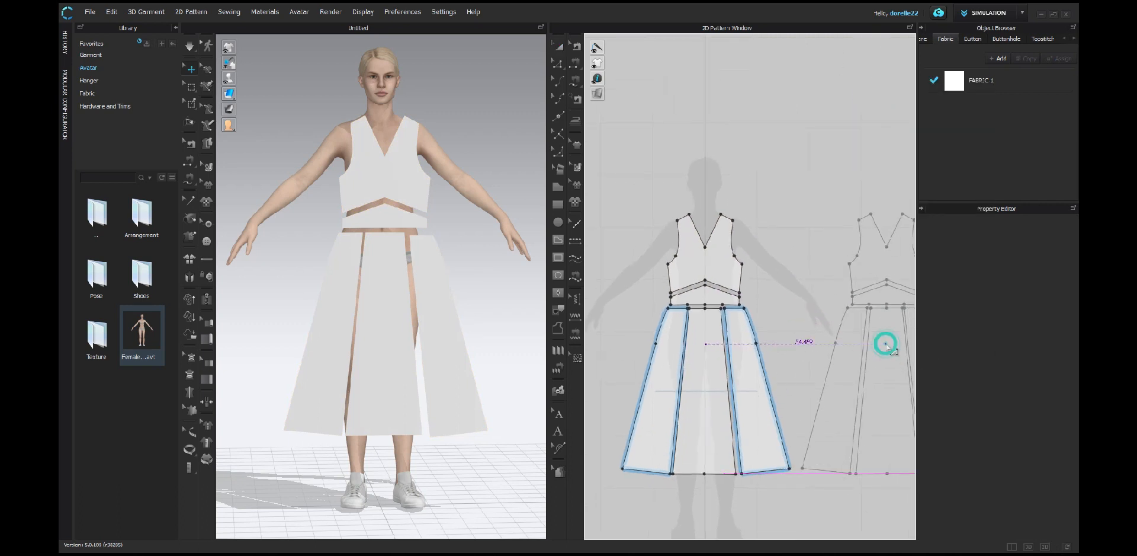
pyautogui.click(779, 267)
pyautogui.moveTo(779, 267); pyautogui.dragTo(700, 242, button='middle')
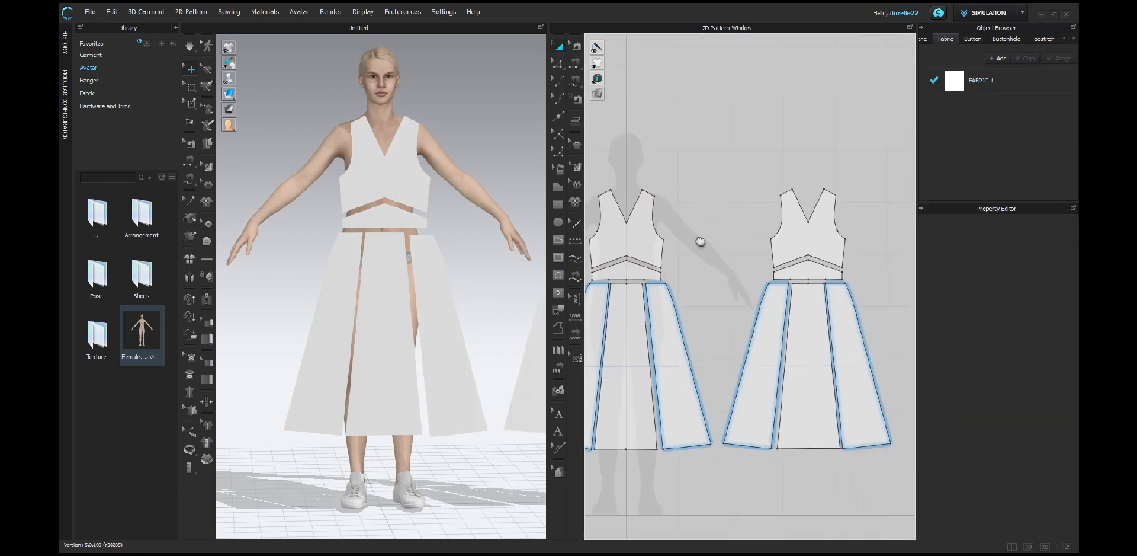
# Raise the back bodice's neckline centre and straighten the facing edges of the back bodice and waist piece
pyautogui.scroll(4, 702, 234)
pyautogui.click(558, 67)
pyautogui.click(734, 144)
pyautogui.moveTo(735, 146); pyautogui.dragTo(736, 147)
pyautogui.rightClick(733, 244)
pyautogui.click(763, 253)
pyautogui.rightClick(732, 253)
pyautogui.click(758, 293)
pyautogui.click(866, 302)
pyautogui.scroll(-3, 866, 302)
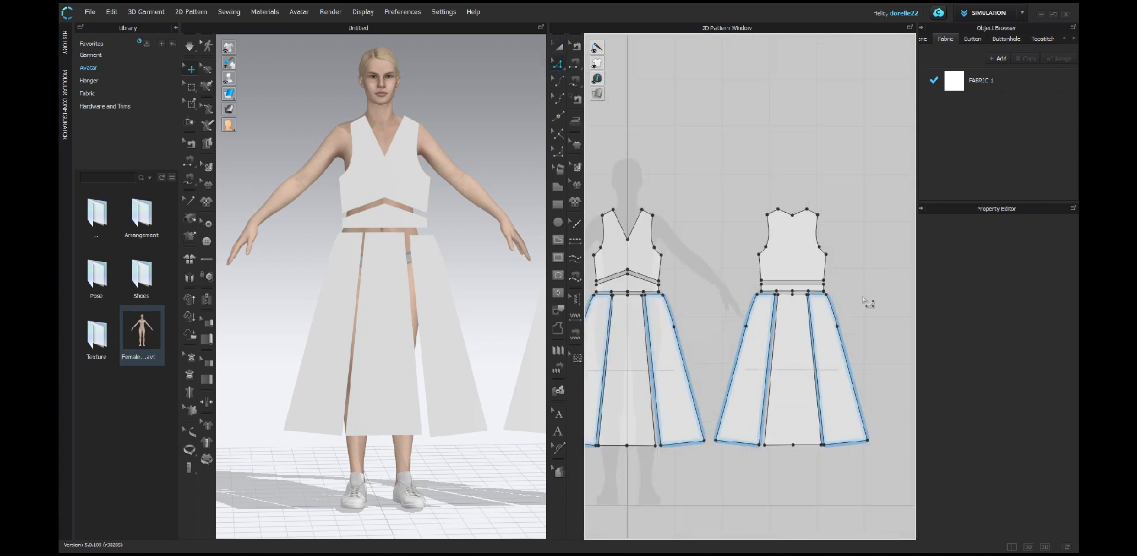
# Sew one side seam of the front and back bodice and both side seams of the waist pieces
pyautogui.click(574, 62)
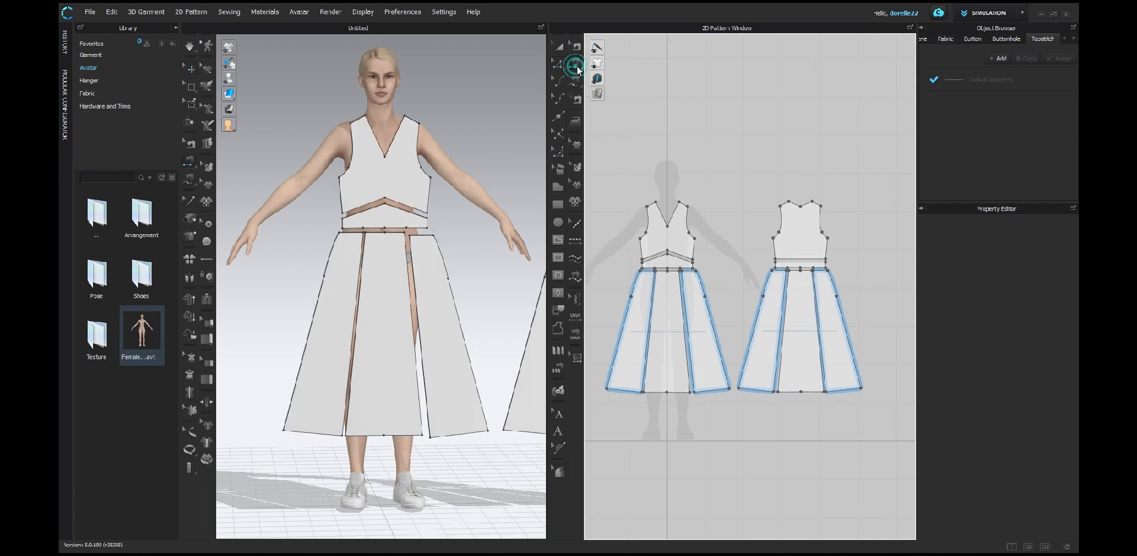
pyautogui.click(770, 246)
pyautogui.scroll(2, 778, 267)
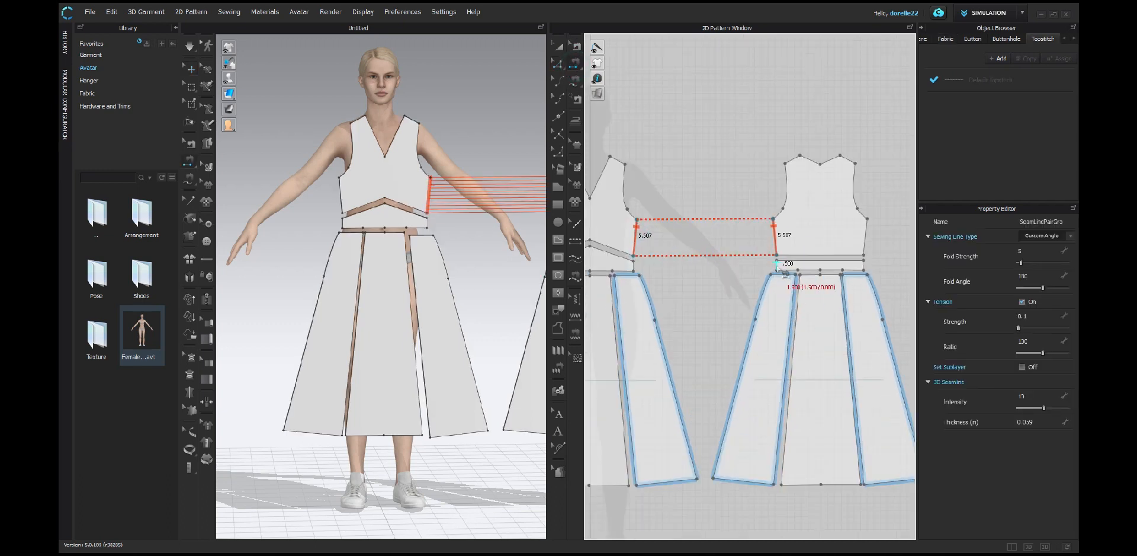
pyautogui.click(633, 266)
pyautogui.click(864, 266)
pyautogui.moveTo(706, 285); pyautogui.dragTo(798, 275, button='middle')
pyautogui.click(638, 259)
pyautogui.scroll(-1, 821, 254)
# Sew both shoulder seams and the remaining side seam between the front and back bodice
pyautogui.click(873, 162)
pyautogui.click(726, 163)
pyautogui.scroll(-1, 794, 188)
pyautogui.moveTo(814, 184); pyautogui.dragTo(762, 183, button='middle')
pyautogui.click(868, 162)
pyautogui.click(630, 164)
pyautogui.click(876, 221)
pyautogui.click(616, 226)
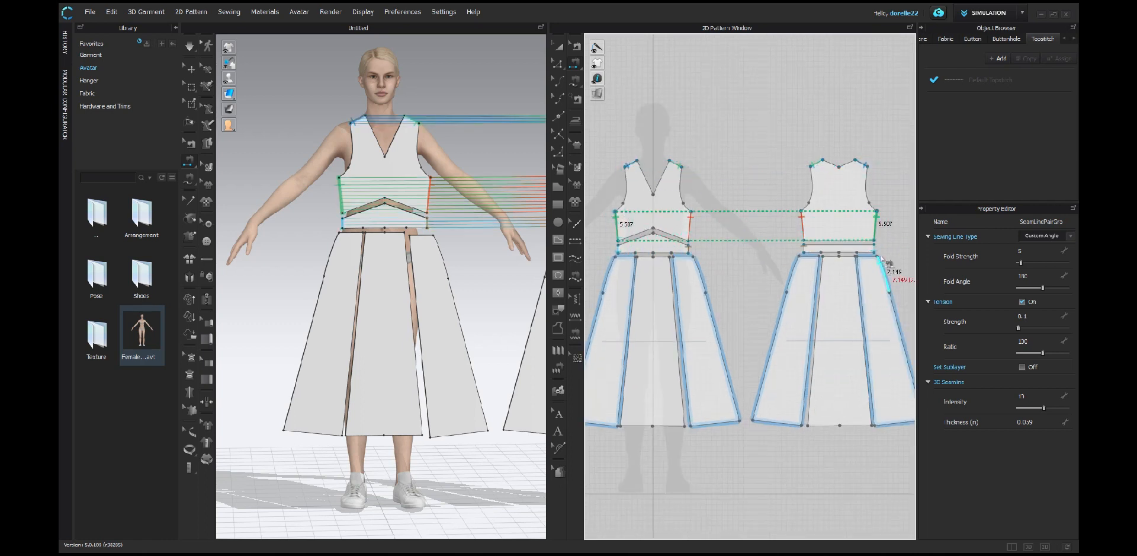
# Sew the front and back side skirt panels together along their outer edges from waist to hem
pyautogui.click(800, 256)
pyautogui.click(753, 420)
pyautogui.click(692, 256)
pyautogui.click(739, 420)
pyautogui.moveTo(746, 462); pyautogui.dragTo(692, 373, button='middle')
pyautogui.click(823, 168)
pyautogui.click(871, 331)
pyautogui.scroll(-1, 858, 371)
pyautogui.moveTo(859, 370); pyautogui.dragTo(950, 382, button='middle')
# Sew the side skirt panels to the centre skirt panels along their adjoining edges
pyautogui.click(573, 46)
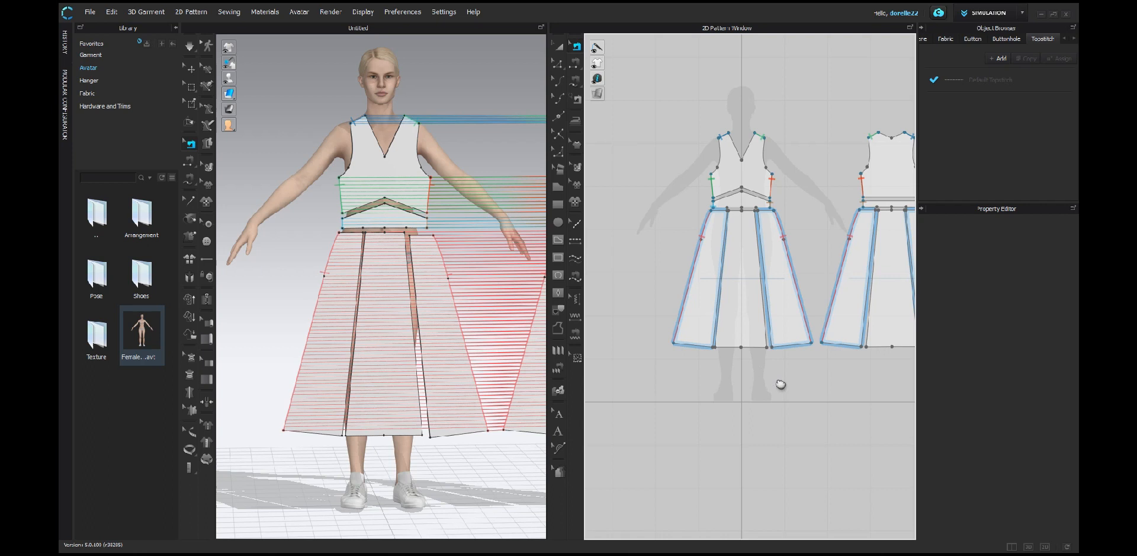
pyautogui.moveTo(781, 385); pyautogui.dragTo(734, 391, button='middle')
pyautogui.click(673, 288)
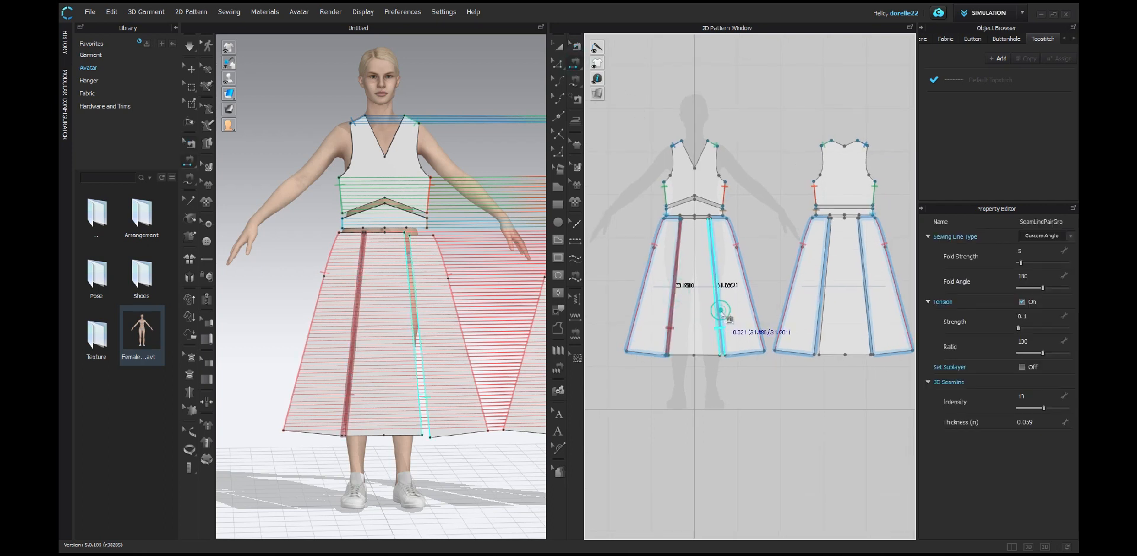
pyautogui.click(721, 311)
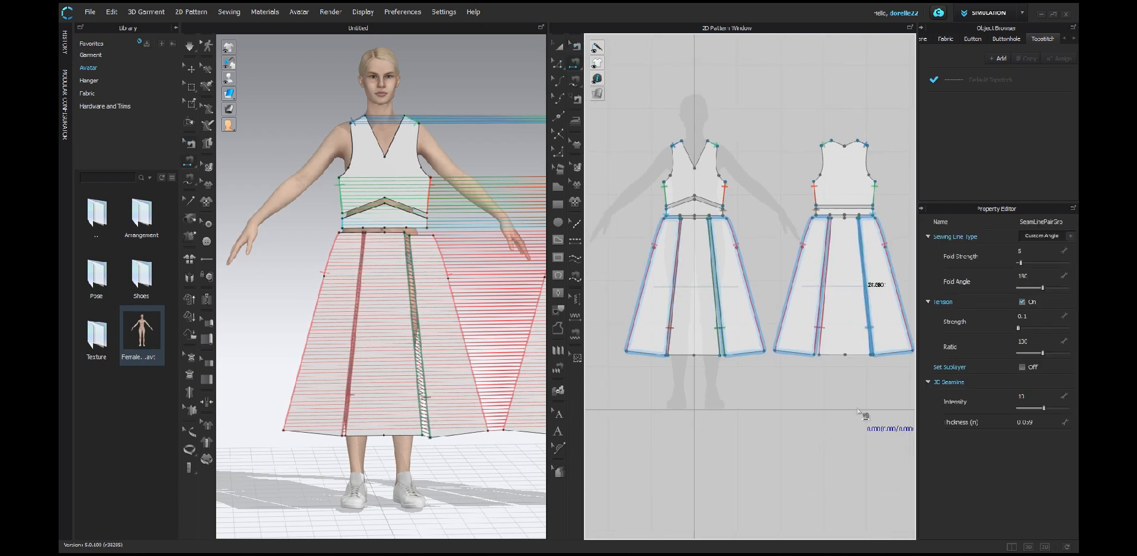
pyautogui.scroll(3, 845, 139)
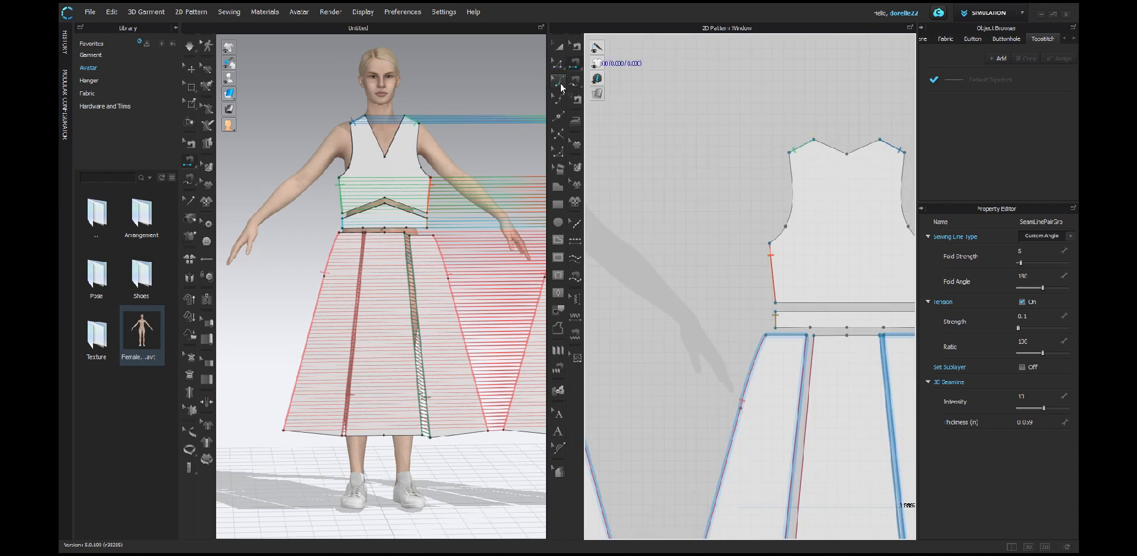
# Curve the back bodice's neckline edge into a smooth rounded scoop
pyautogui.click(559, 82)
pyautogui.click(861, 149)
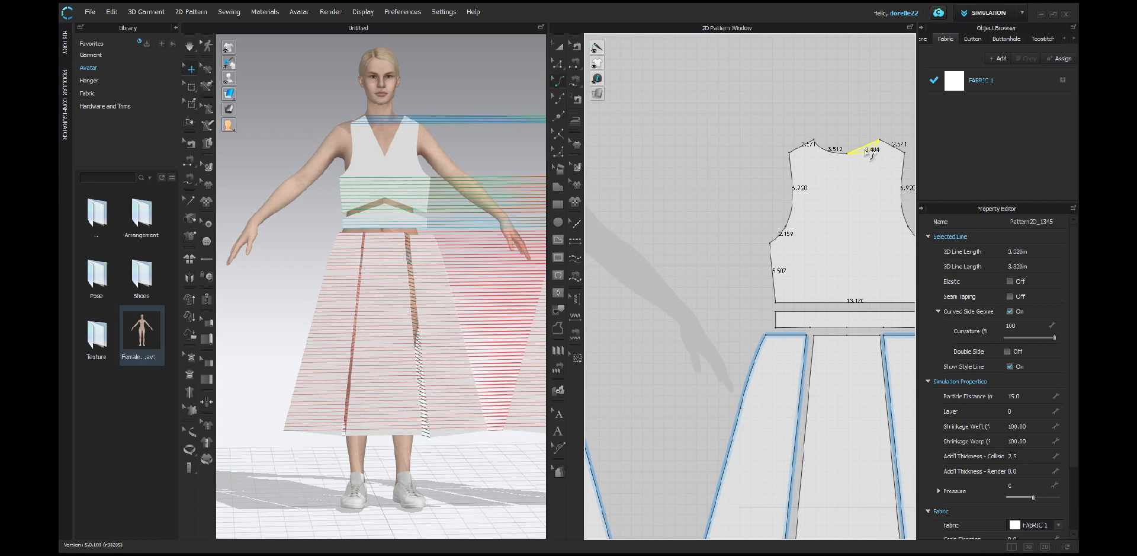
pyautogui.click(853, 128)
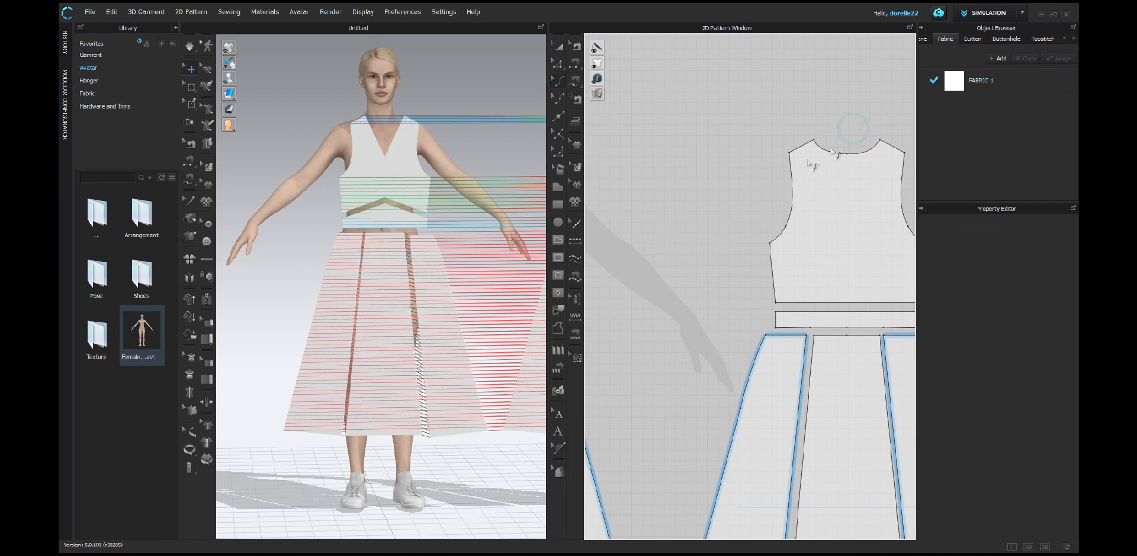
pyautogui.scroll(-3, 681, 223)
pyautogui.moveTo(682, 220); pyautogui.dragTo(857, 220, button='right')
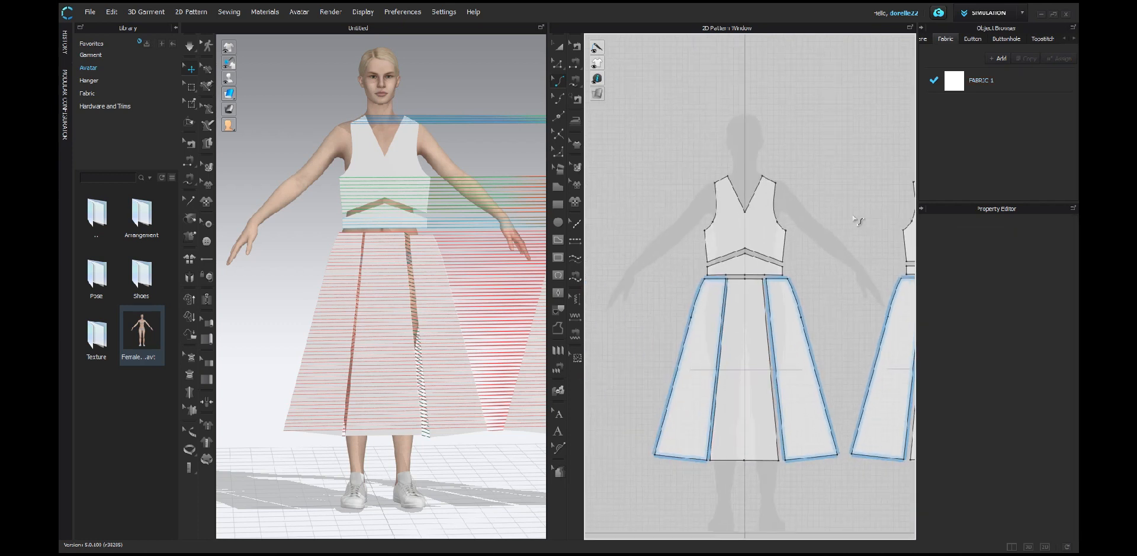
pyautogui.scroll(5, 730, 223)
pyautogui.scroll(-4, 728, 222)
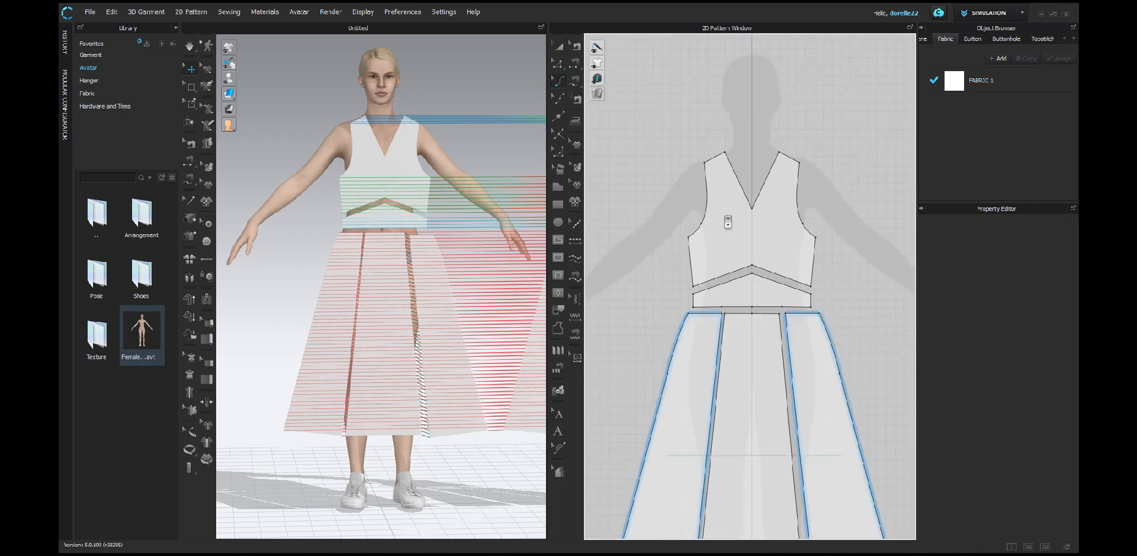
# Show the avatar's arrangement points and turn the avatar to its back view
pyautogui.click(464, 84)
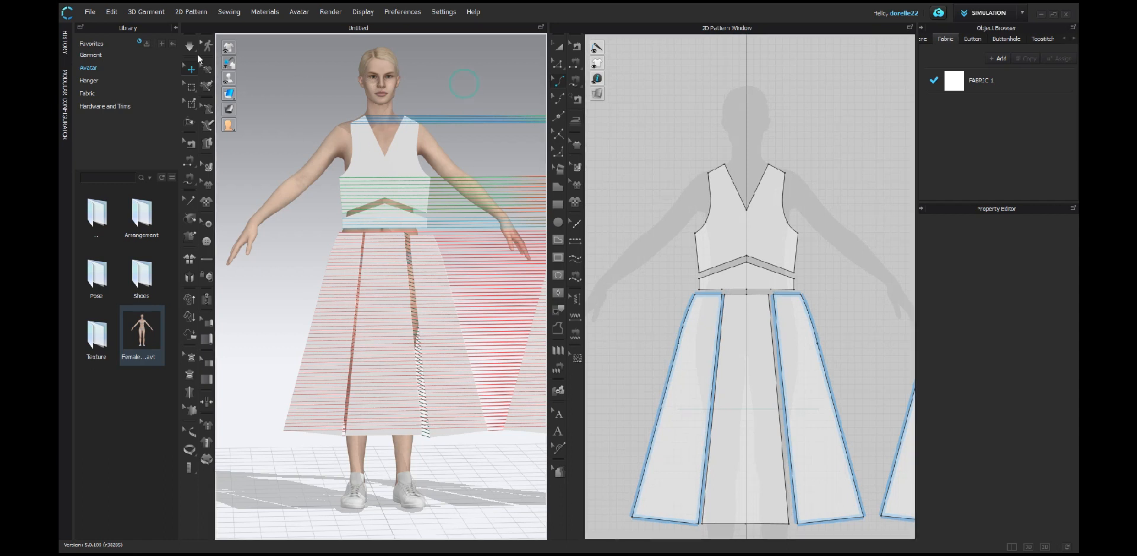
pyautogui.click(229, 79)
pyautogui.moveTo(477, 77); pyautogui.dragTo(220, 77, button='right')
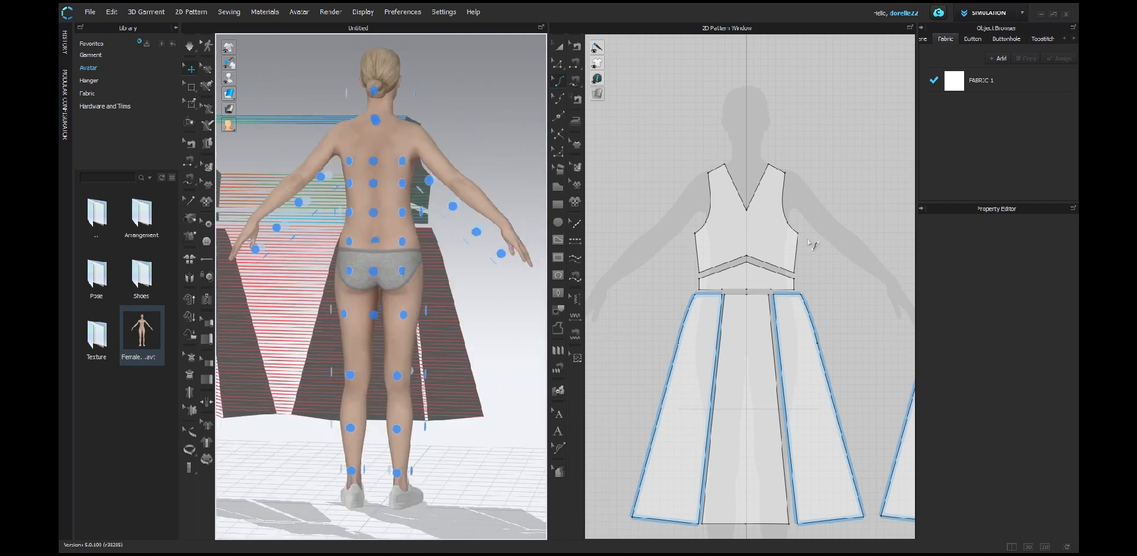
# Sew the lower edges of the back and front bodices to the top edges of their matching waist pieces
pyautogui.moveTo(645, 200); pyautogui.dragTo(457, 152, button='middle')
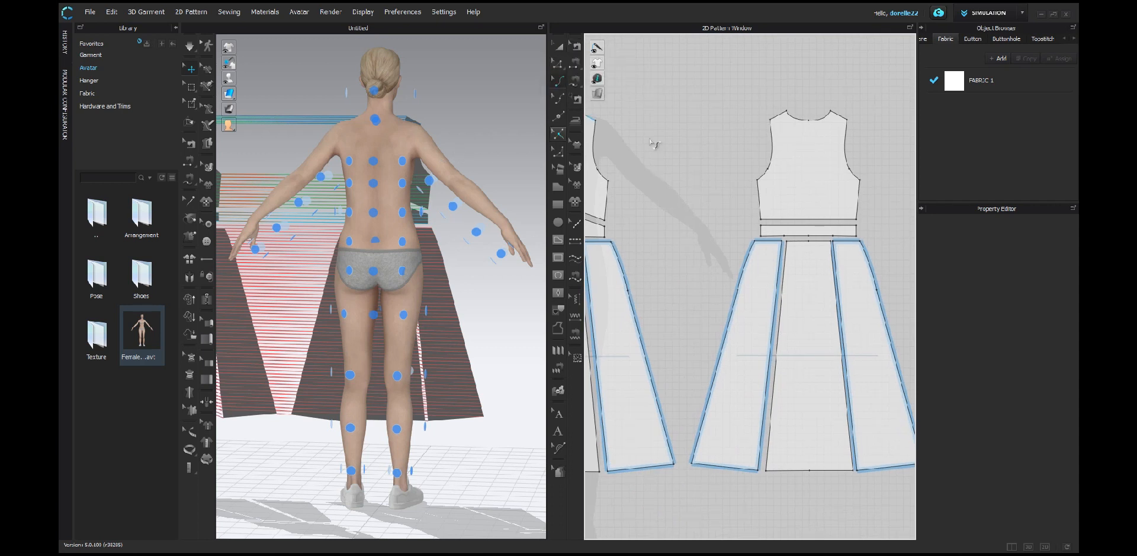
pyautogui.click(576, 61)
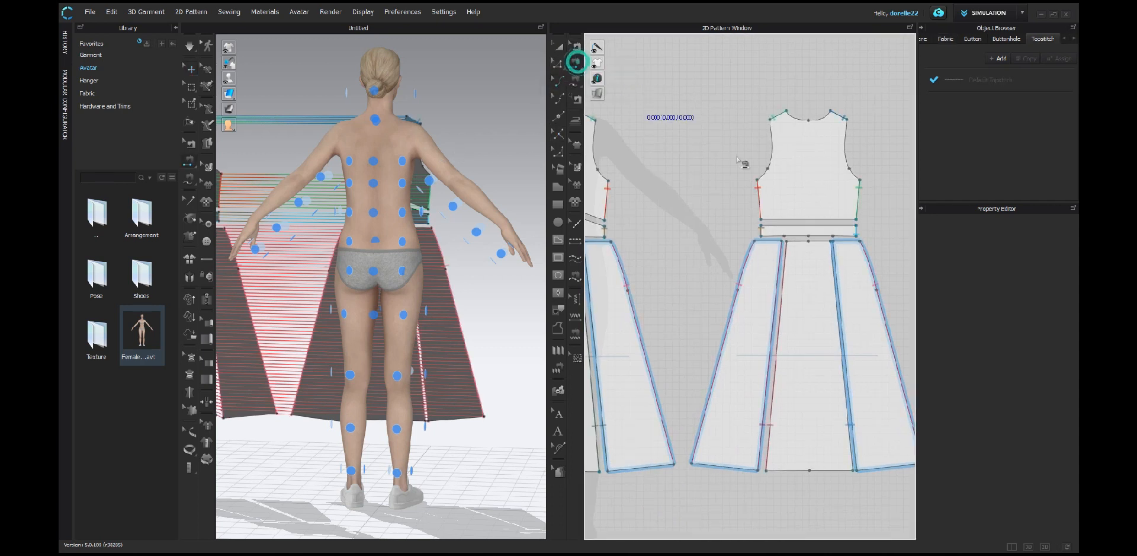
pyautogui.click(781, 226)
pyautogui.click(780, 217)
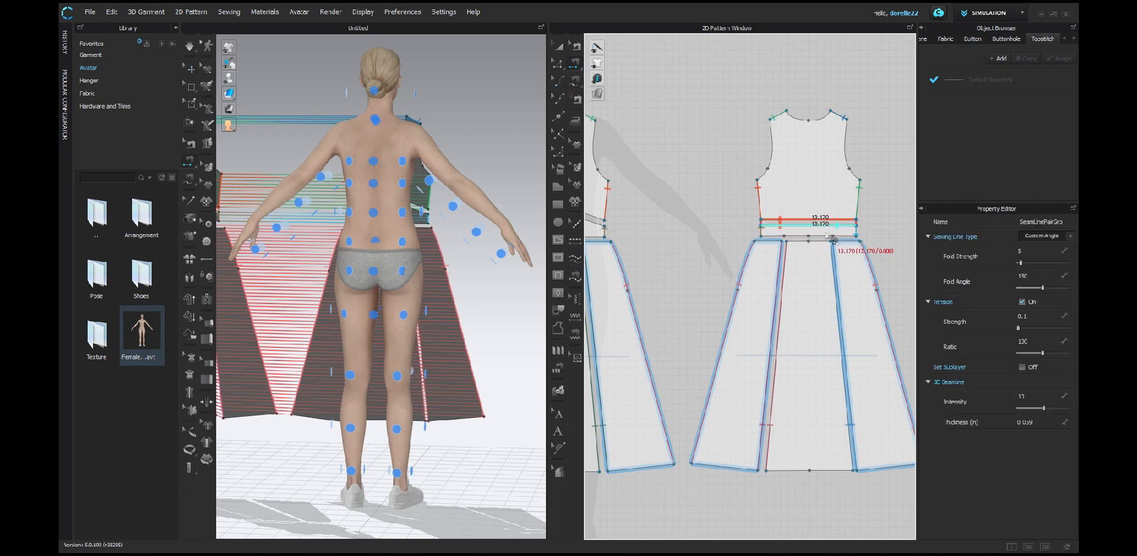
pyautogui.moveTo(702, 178); pyautogui.dragTo(856, 175, button='middle')
pyautogui.click(683, 215)
pyautogui.click(744, 214)
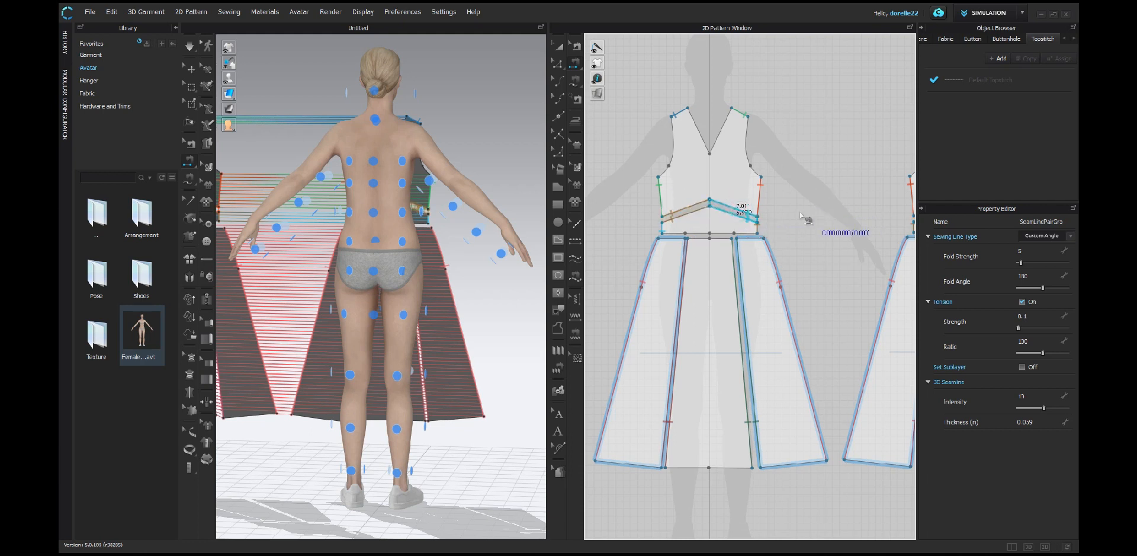
# Sew the front waist piece's lower edge segments to the top edges of the three front skirt panels
pyautogui.click(689, 239)
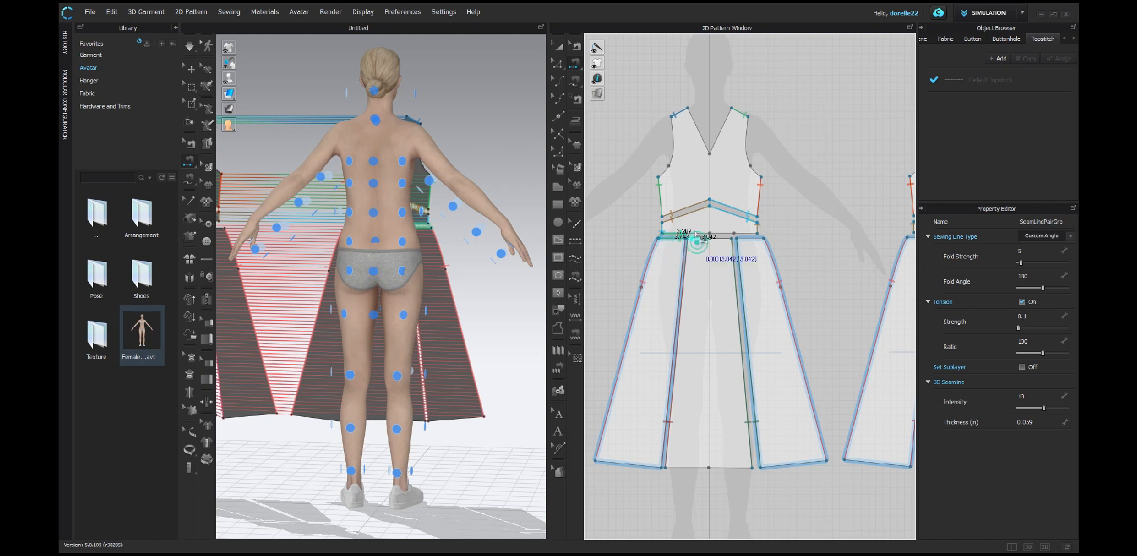
pyautogui.click(724, 237)
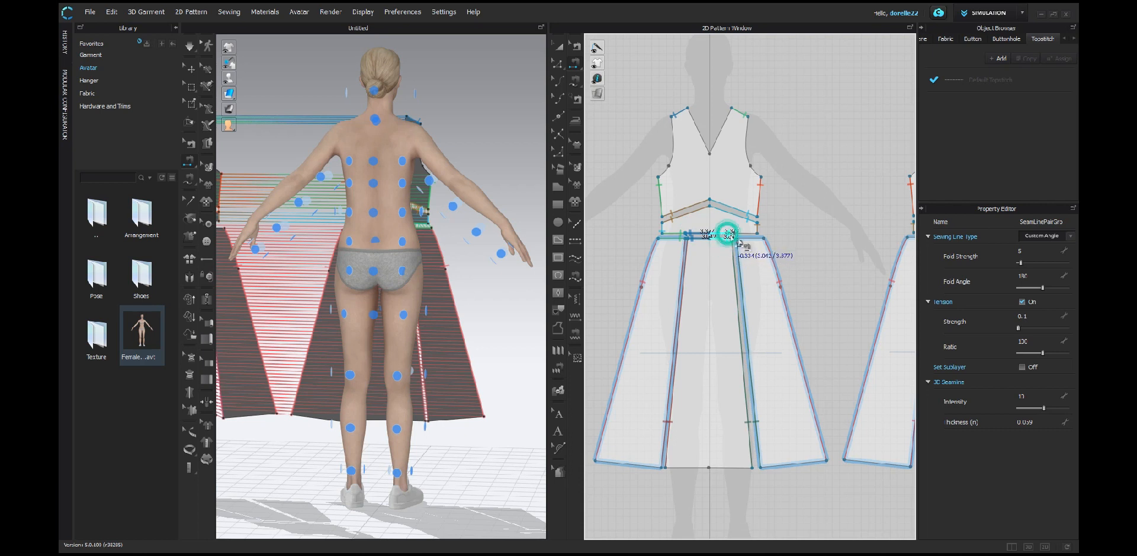
pyautogui.click(755, 236)
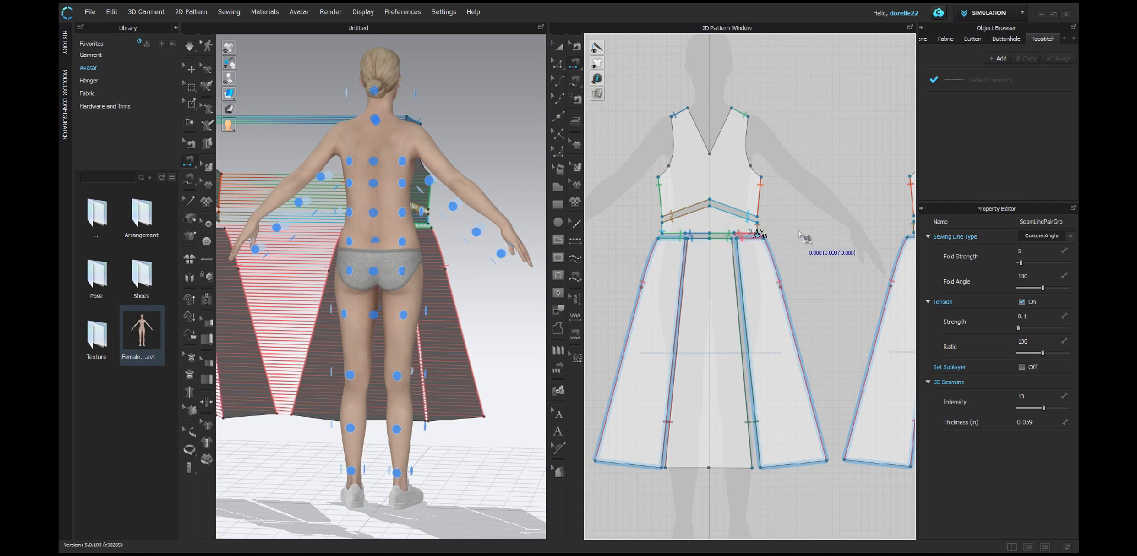
# Sew the back waist piece's lower edge segments to the top edges of the three back skirt panels
pyautogui.moveTo(808, 251); pyautogui.dragTo(663, 301, button='middle')
pyautogui.scroll(3, 722, 286)
pyautogui.scroll(3, 722, 286)
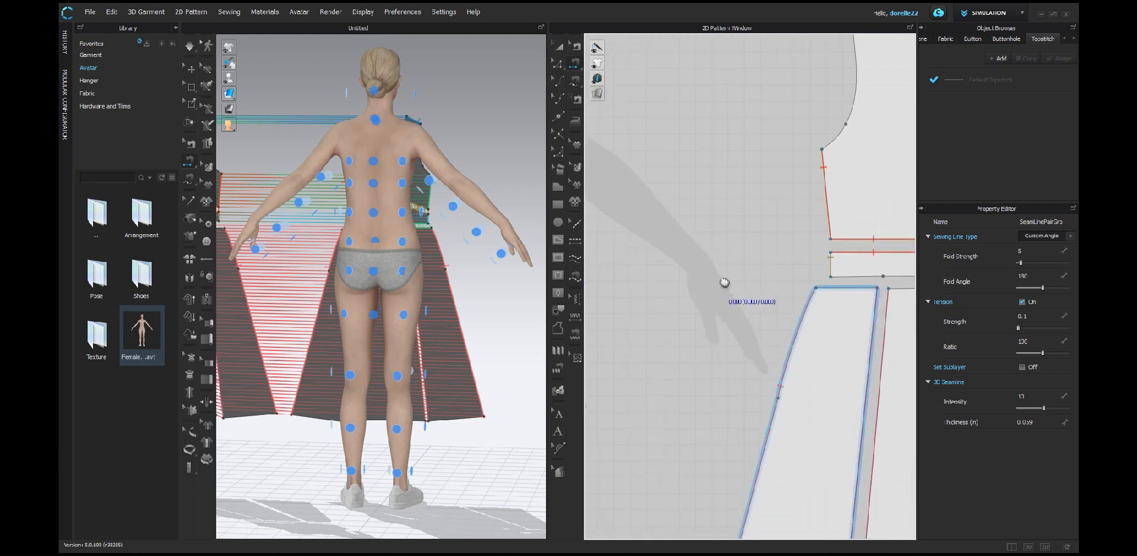
pyautogui.scroll(-1, 724, 283)
pyautogui.moveTo(723, 283); pyautogui.dragTo(627, 238, button='middle')
pyautogui.click(719, 240)
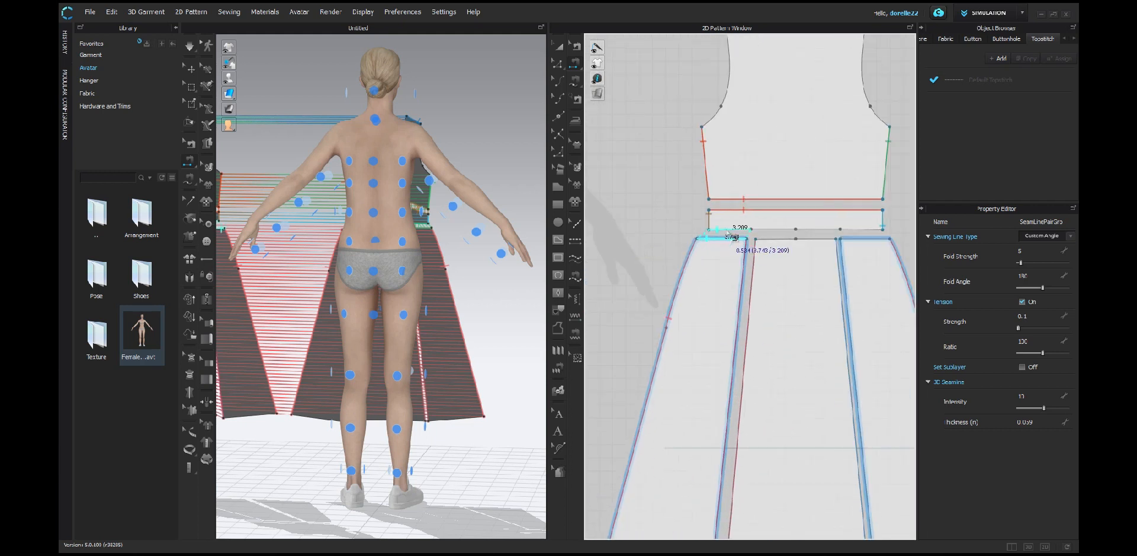
pyautogui.click(727, 233)
pyautogui.click(763, 231)
pyautogui.click(818, 239)
pyautogui.click(836, 236)
pyautogui.click(848, 231)
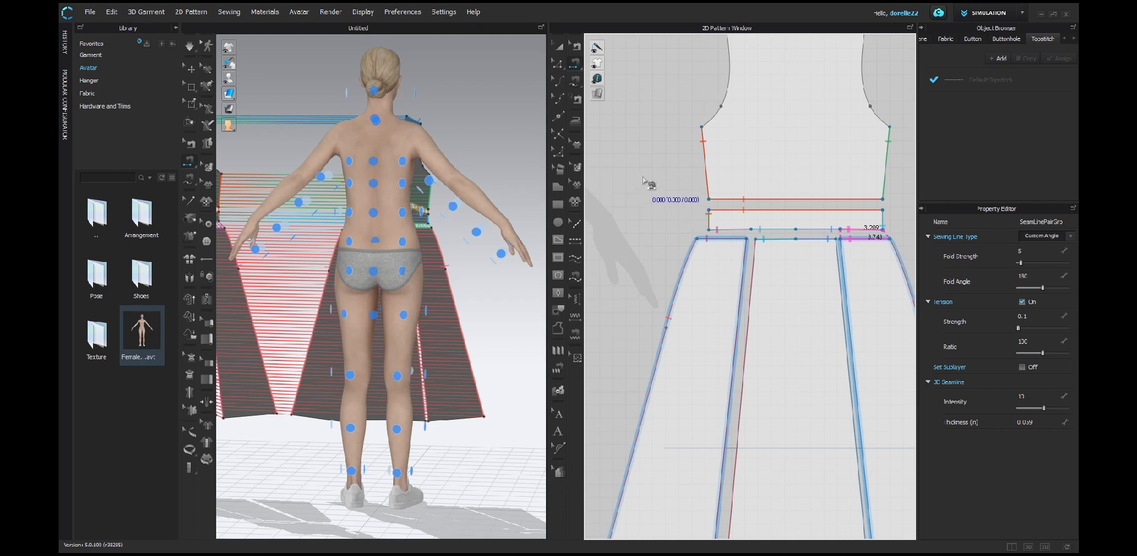
# Select all back pattern pieces and arrange them together behind the avatar at the centre-back arrangement point at hip level
pyautogui.scroll(-5, 501, 176)
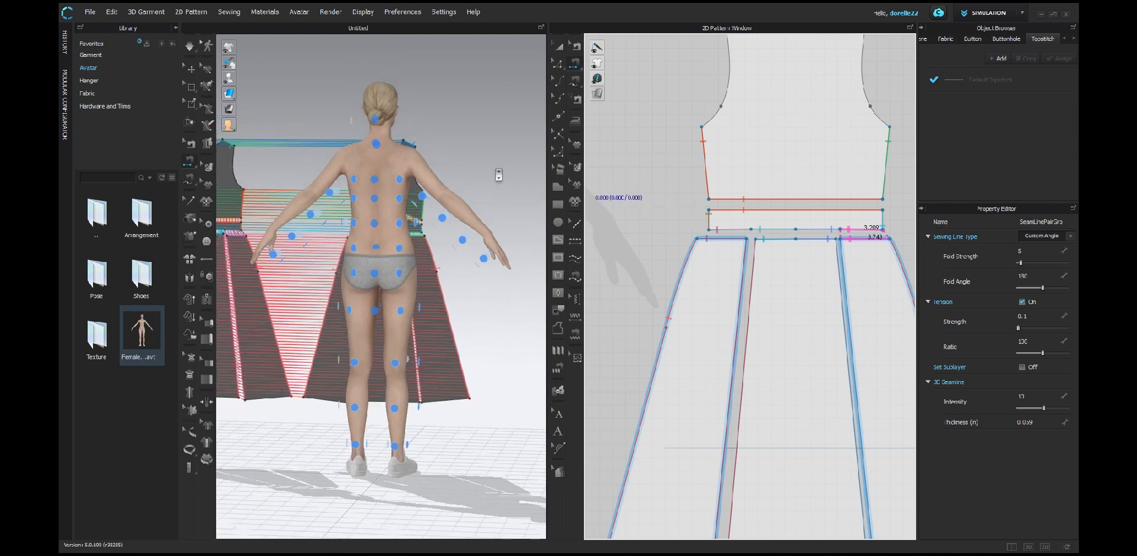
pyautogui.scroll(-2, 500, 177)
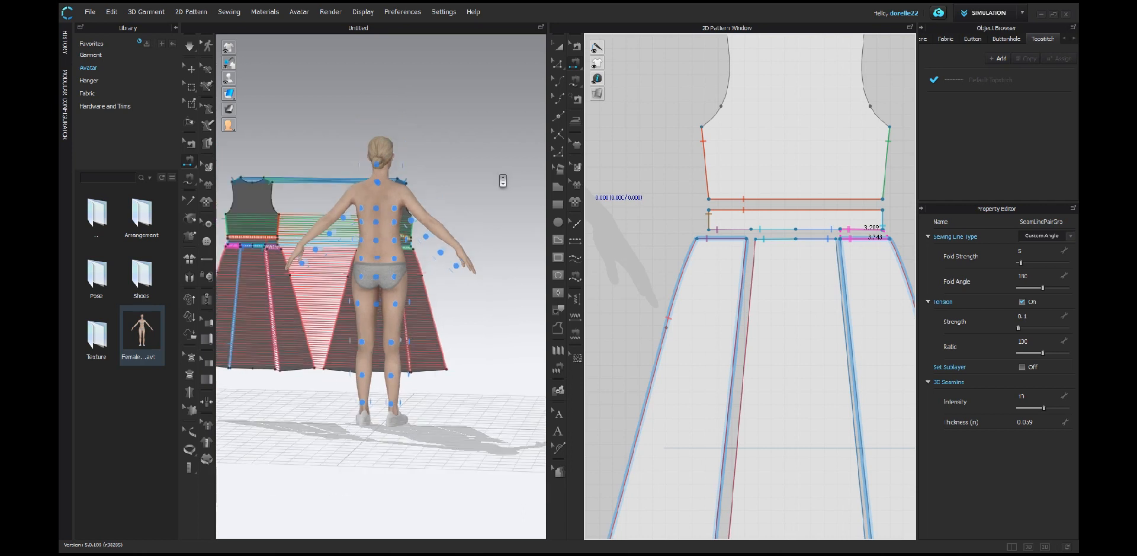
pyautogui.scroll(-5, 637, 181)
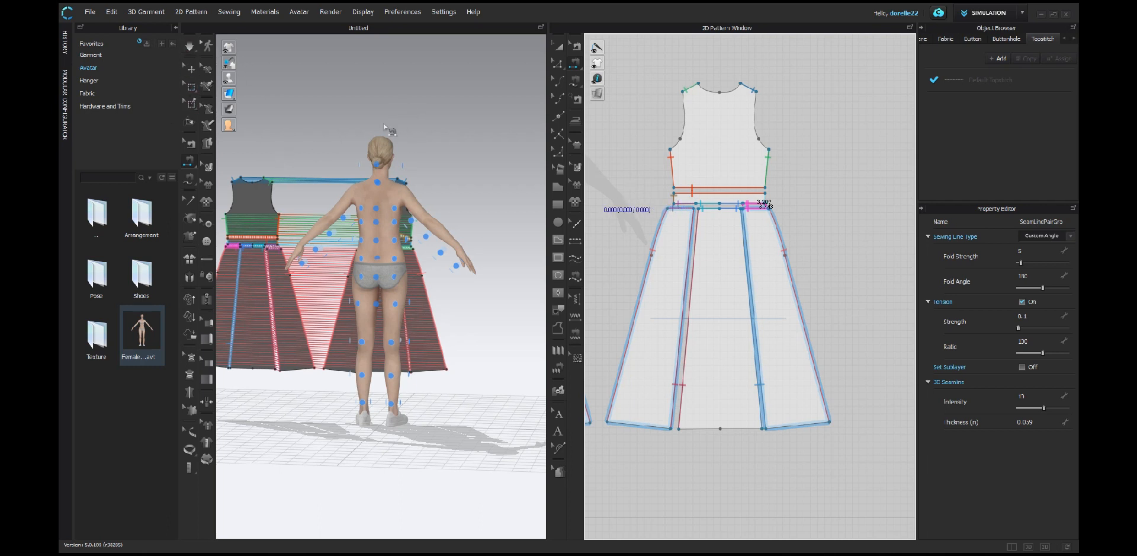
pyautogui.scroll(-2, 632, 156)
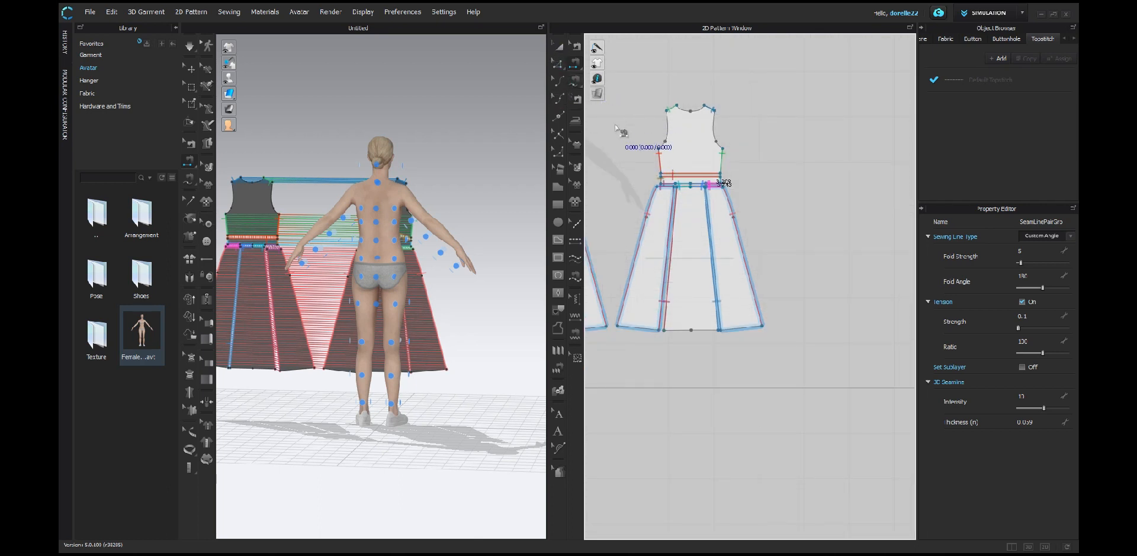
pyautogui.scroll(2, 616, 133)
pyautogui.click(557, 52)
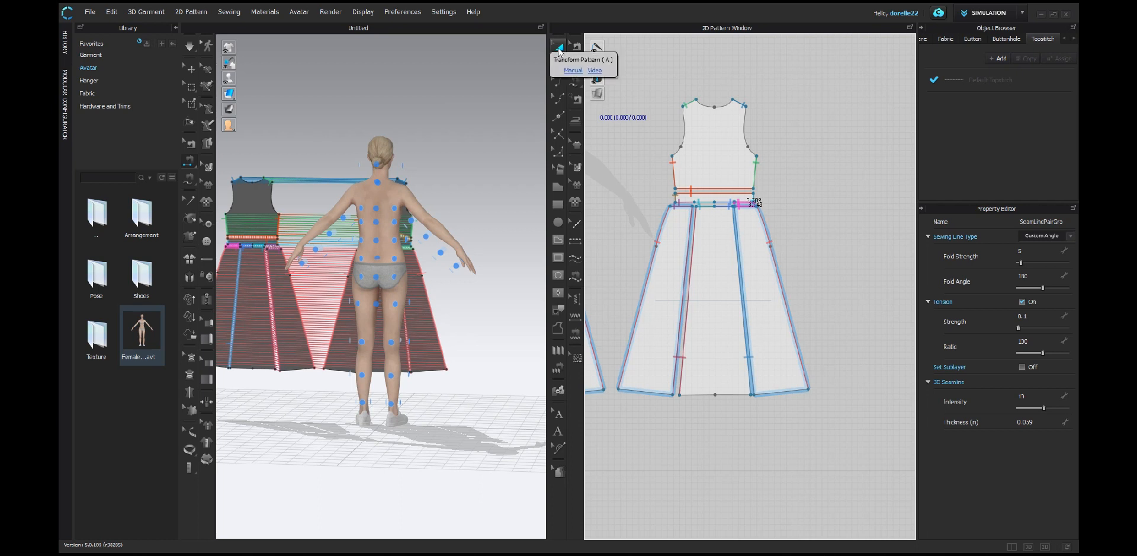
pyautogui.click(558, 51)
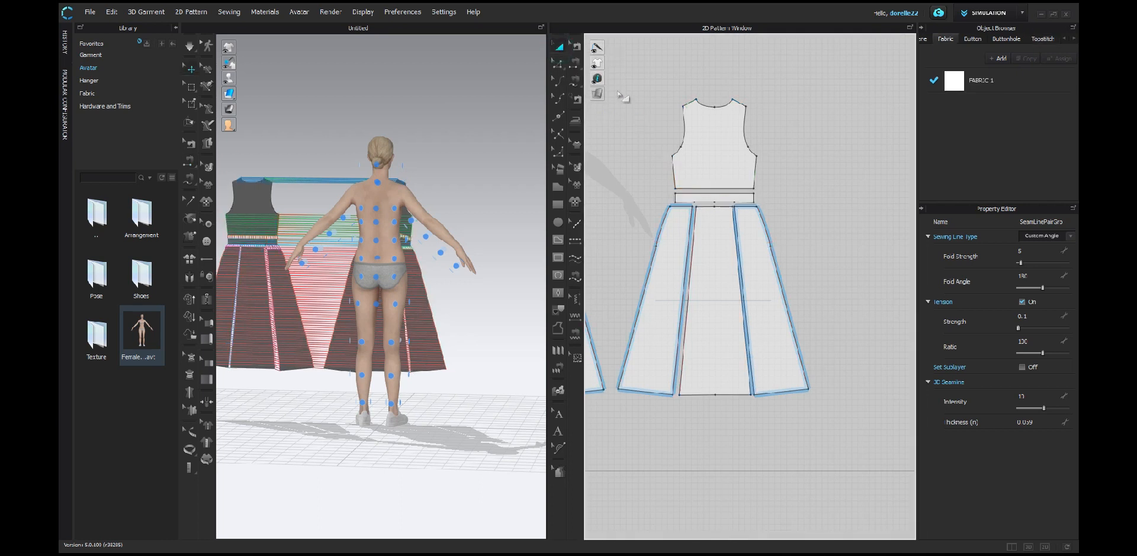
pyautogui.moveTo(616, 87); pyautogui.dragTo(783, 389)
pyautogui.moveTo(857, 414); pyautogui.dragTo(850, 412)
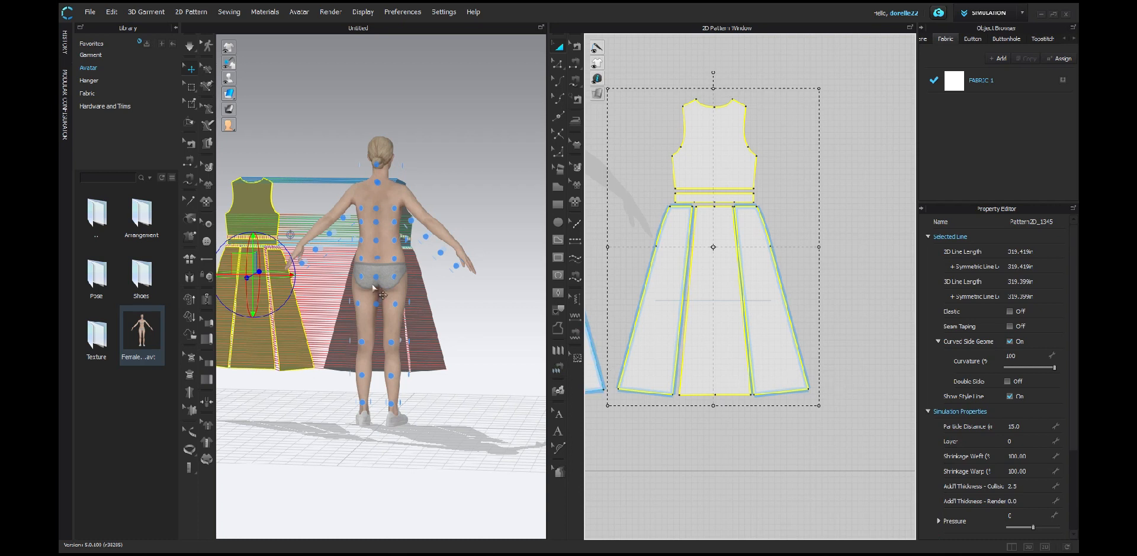
pyautogui.click(376, 212)
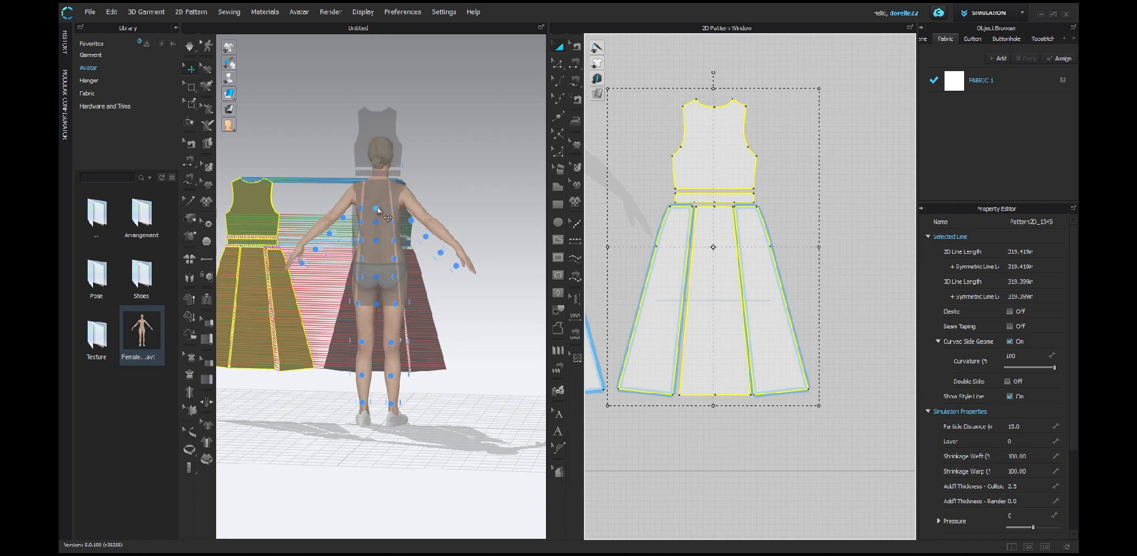
pyautogui.click(377, 241)
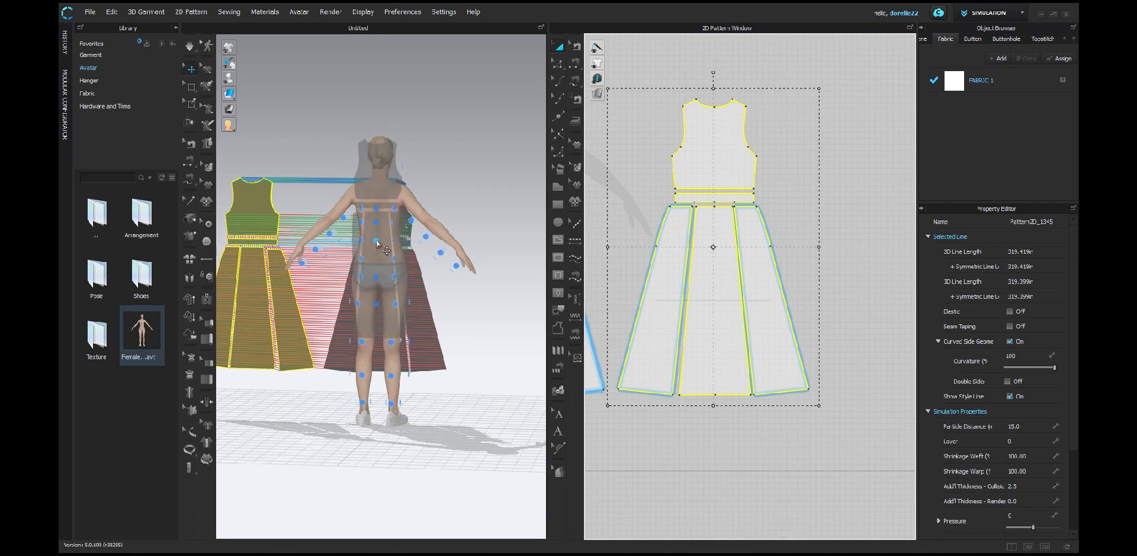
pyautogui.click(377, 278)
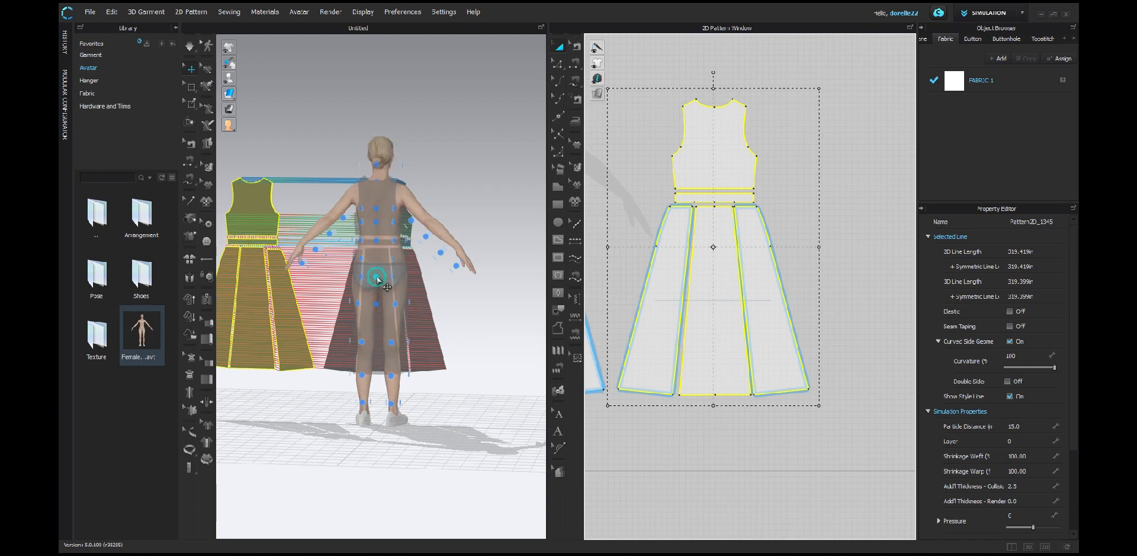
pyautogui.click(377, 278)
pyautogui.moveTo(478, 346); pyautogui.dragTo(364, 358, button='right')
pyautogui.click(832, 235)
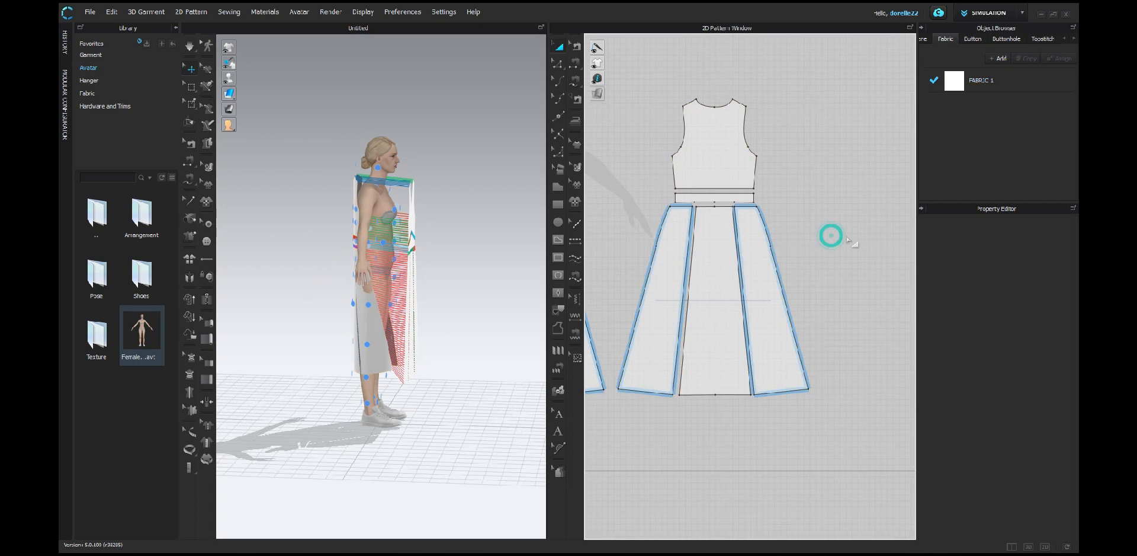
# Select all front pattern pieces and arrange them together around the avatar's front at the centre-front arrangement point below the hips
pyautogui.moveTo(848, 243); pyautogui.dragTo(1025, 266, button='middle')
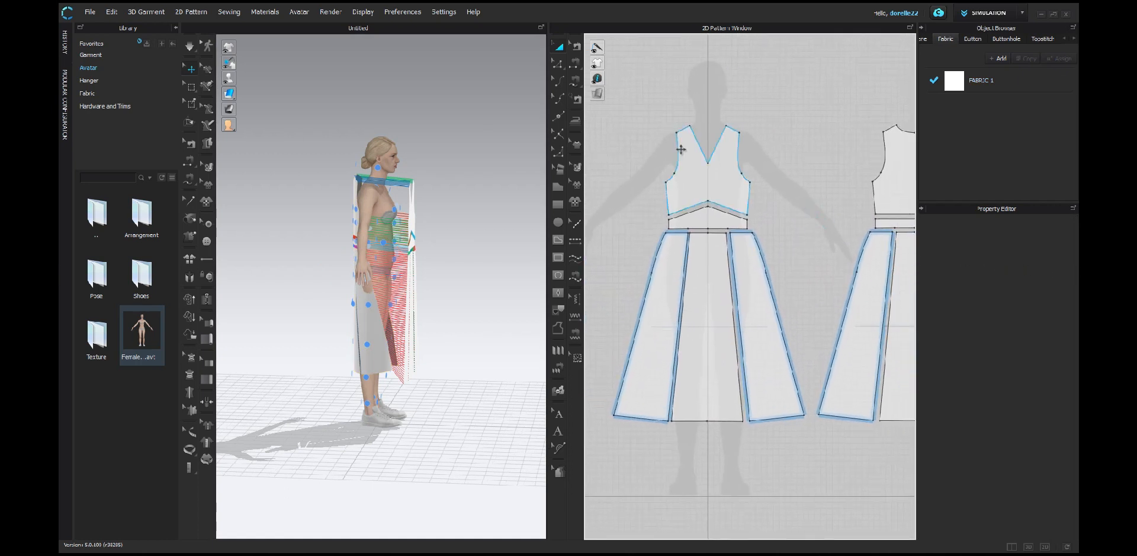
pyautogui.moveTo(612, 111); pyautogui.dragTo(745, 410)
pyautogui.moveTo(813, 439); pyautogui.dragTo(814, 439)
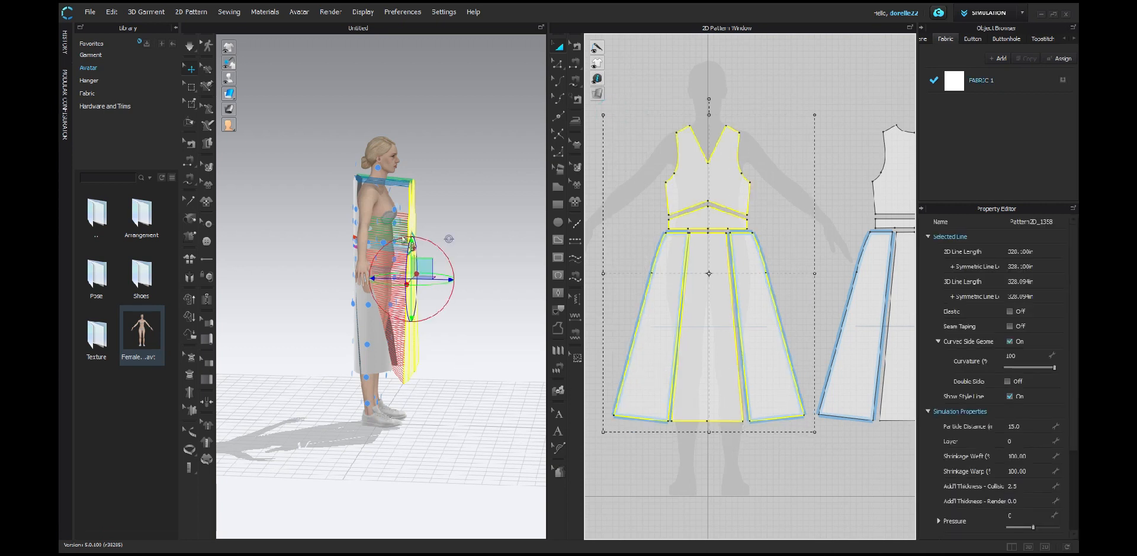
pyautogui.moveTo(482, 224); pyautogui.dragTo(394, 232, button='right')
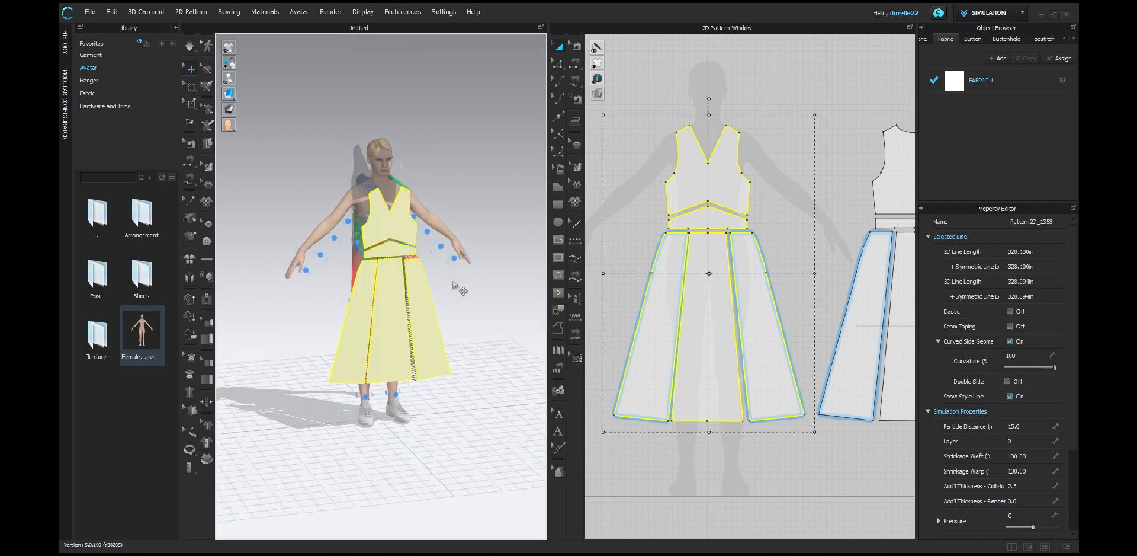
pyautogui.scroll(5, 460, 289)
pyautogui.moveTo(277, 246); pyautogui.dragTo(365, 241, button='right')
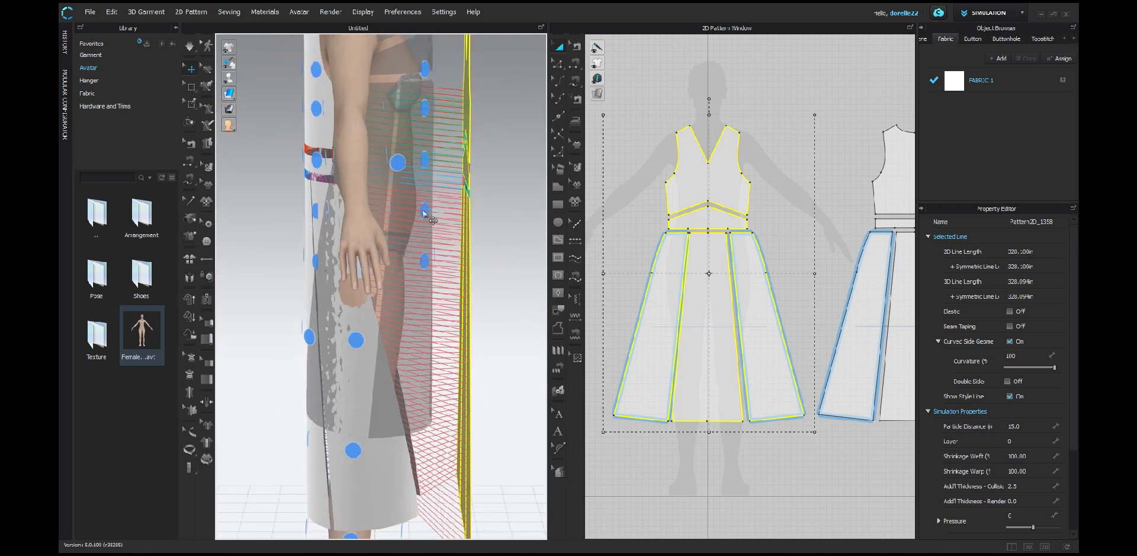
pyautogui.click(427, 213)
pyautogui.moveTo(456, 229); pyautogui.dragTo(378, 222, button='right')
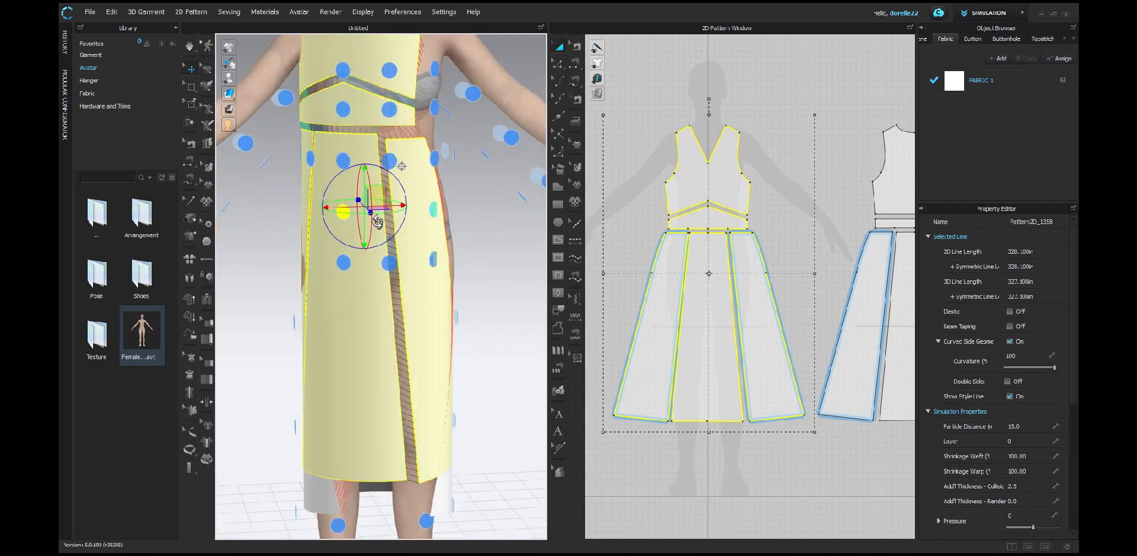
pyautogui.click(391, 265)
pyautogui.moveTo(427, 301); pyautogui.dragTo(279, 474, button='right')
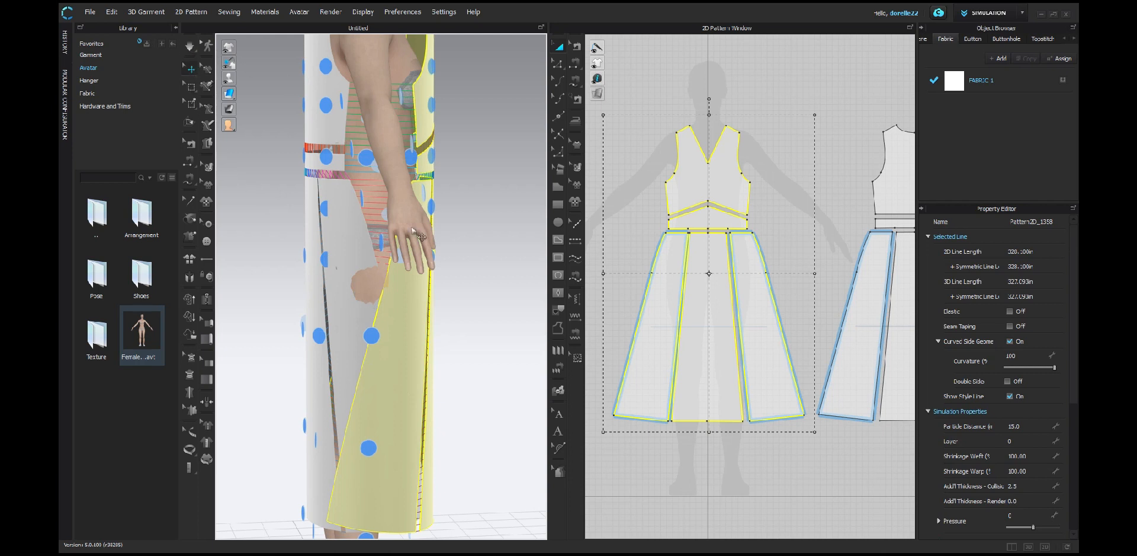
# Simulate the arranged dress on the avatar and pull the bunched side hem free so the skirt falls evenly
pyautogui.moveTo(494, 226); pyautogui.dragTo(362, 229, button='right')
pyautogui.scroll(-1, 412, 226)
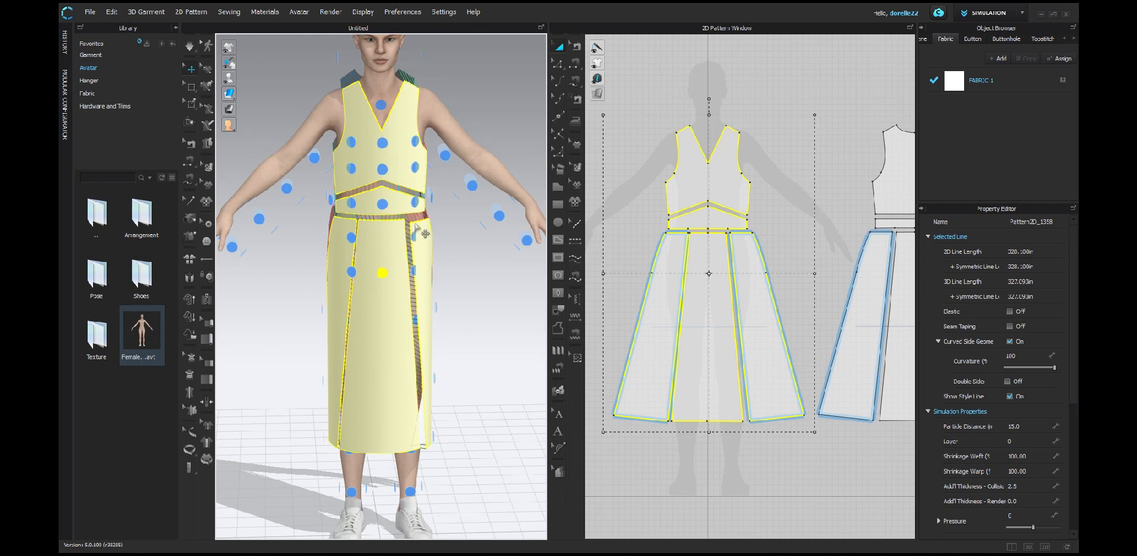
pyautogui.click(190, 48)
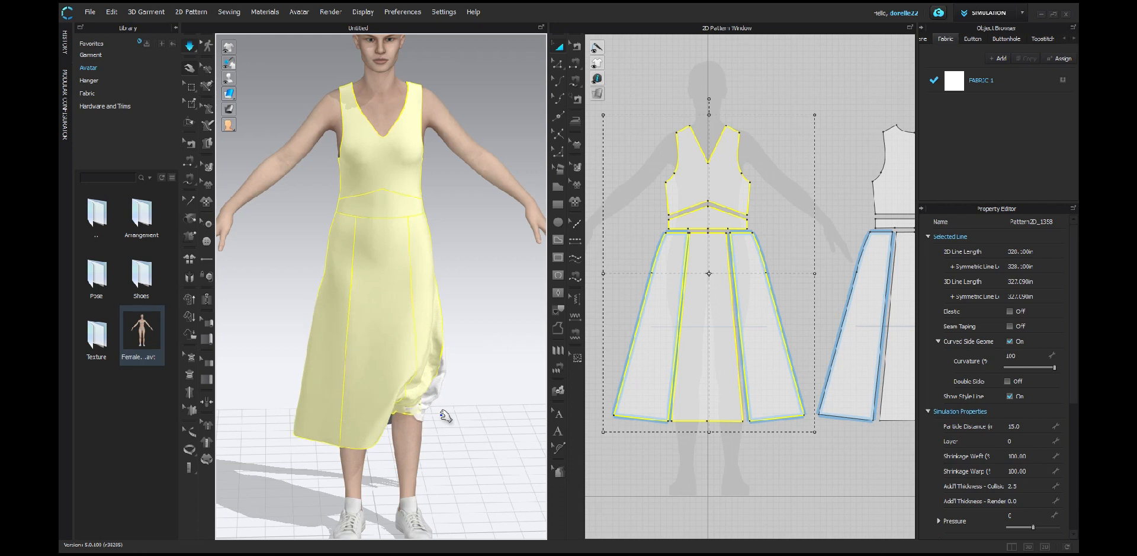
pyautogui.click(430, 415)
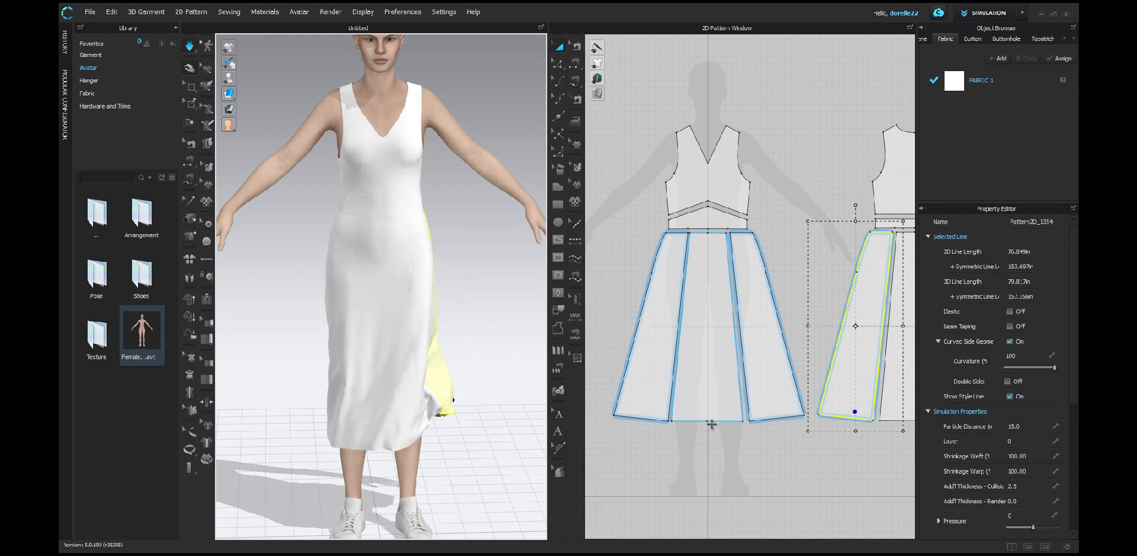
pyautogui.click(486, 435)
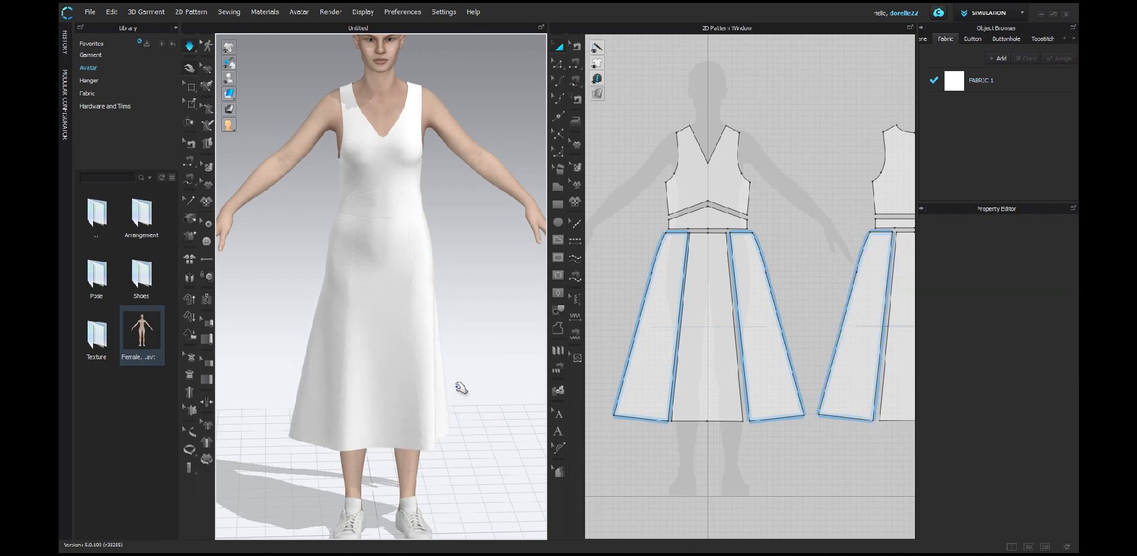
# Tug the draped bodice around the armhole while simulating and check the dress's fit from the side
pyautogui.moveTo(345, 183); pyautogui.dragTo(281, 98)
pyautogui.click(442, 195)
pyautogui.moveTo(414, 261)
pyautogui.mouseDown(button='right')
pyautogui.moveTo(353, 257)
pyautogui.moveTo(368, 248)
pyautogui.mouseUp(button='right')
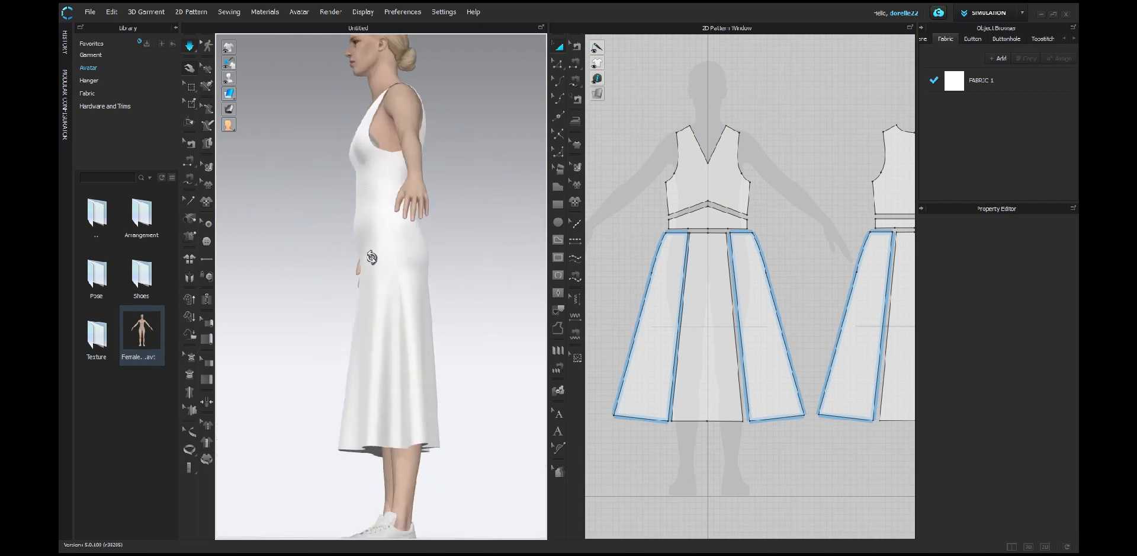
pyautogui.click(385, 171)
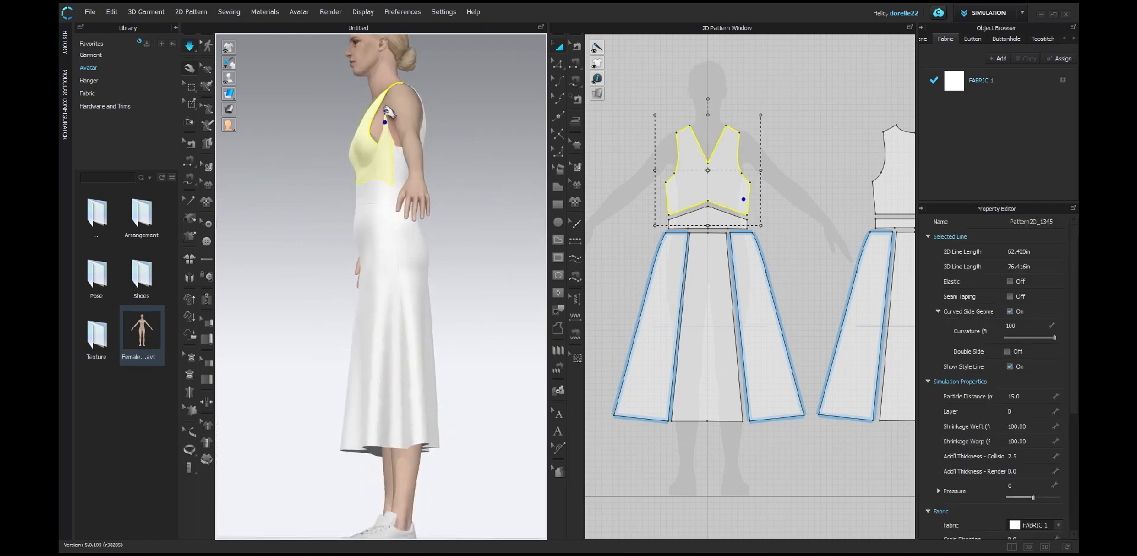
pyautogui.click(484, 156)
pyautogui.moveTo(484, 156); pyautogui.dragTo(629, 201, button='right')
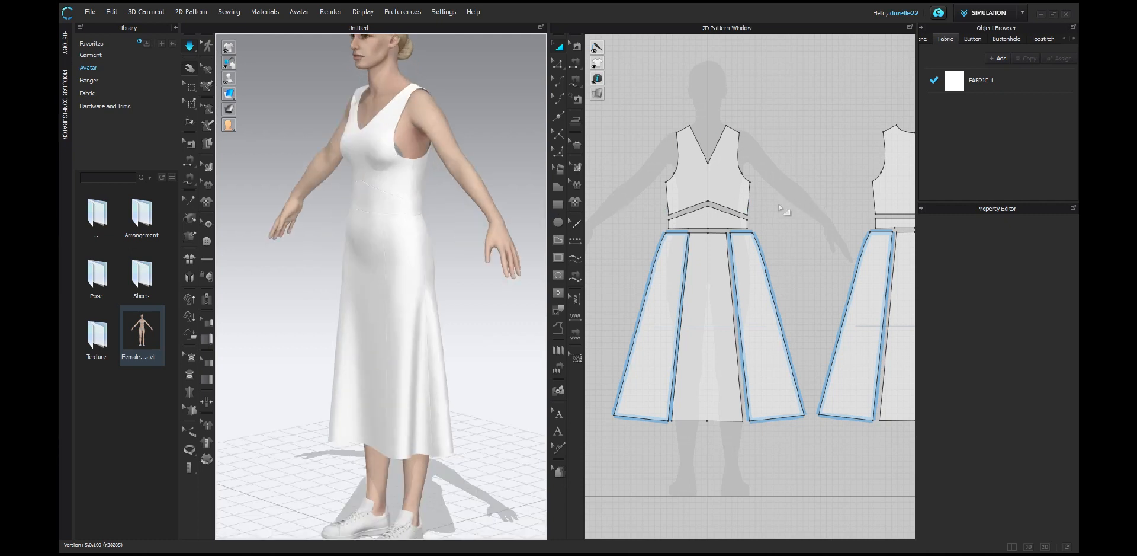
# Select the underarm corner points of the front and back bodice pieces and raise them together slightly to tighten the armholes
pyautogui.click(558, 63)
pyautogui.click(666, 182)
pyautogui.keyDown('shift'); pyautogui.click(751, 182); pyautogui.keyUp('shift')
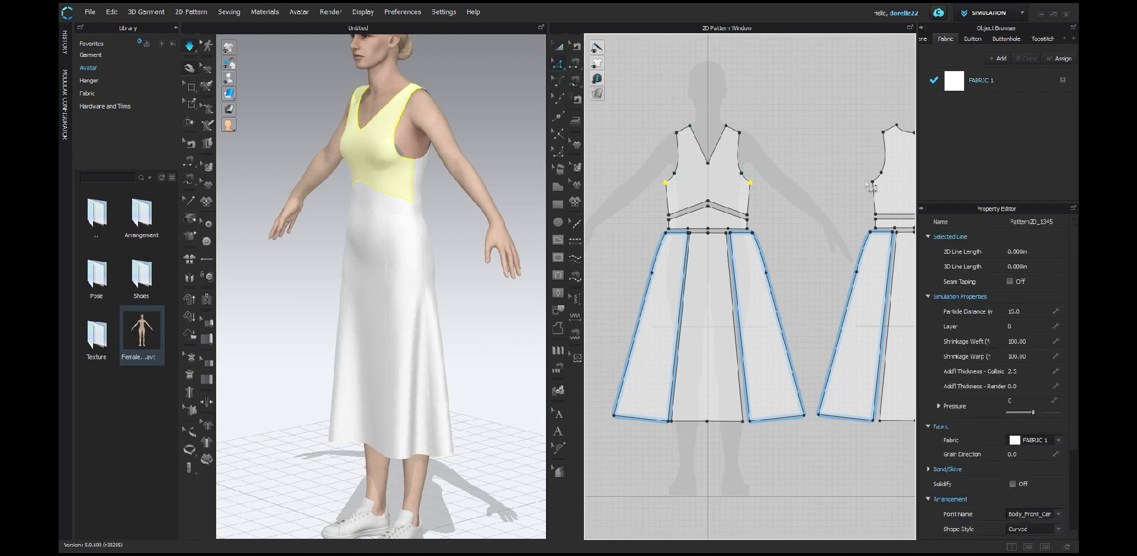
pyautogui.keyDown('shift'); pyautogui.click(872, 182); pyautogui.keyUp('shift')
pyautogui.moveTo(832, 185); pyautogui.dragTo(777, 183, button='middle')
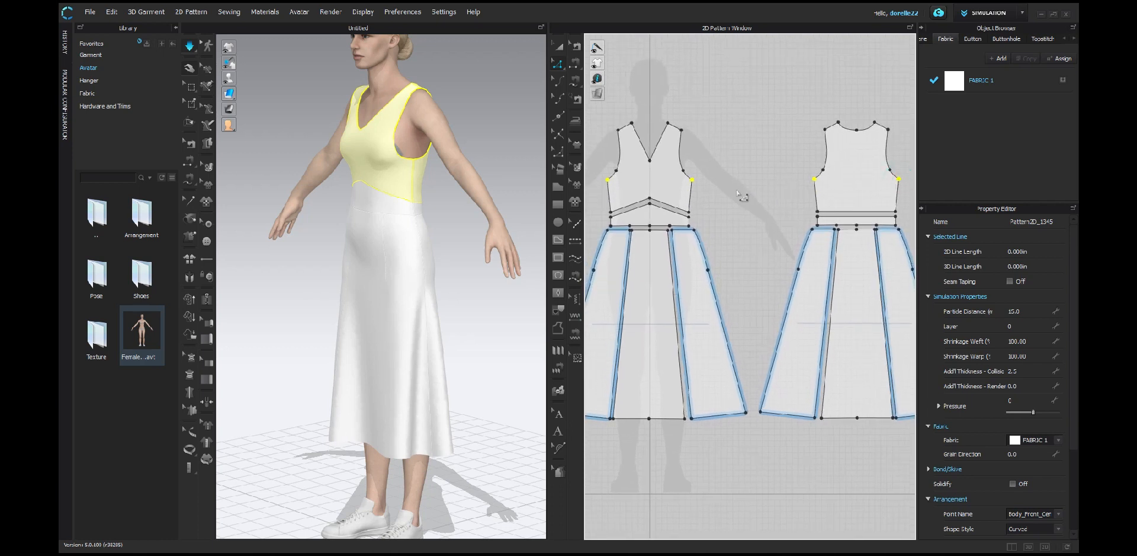
pyautogui.moveTo(694, 180); pyautogui.dragTo(703, 180)
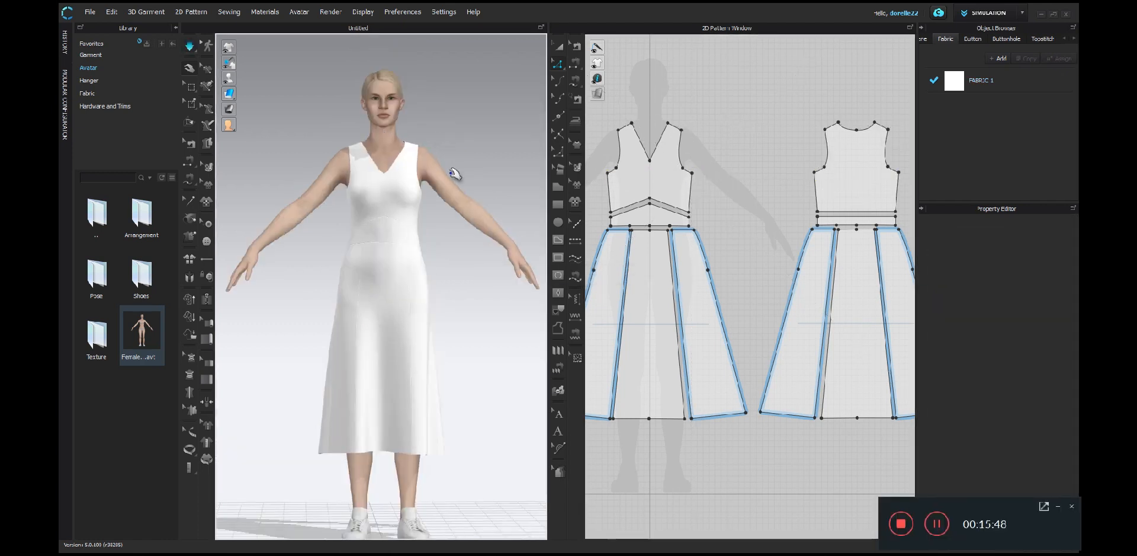
pyautogui.moveTo(465, 170)
pyautogui.mouseDown(button='right')
pyautogui.moveTo(350, 165)
pyautogui.moveTo(242, 178)
pyautogui.moveTo(215, 168)
pyautogui.moveTo(461, 201)
pyautogui.moveTo(475, 185)
pyautogui.moveTo(462, 173)
pyautogui.mouseUp(button='right')
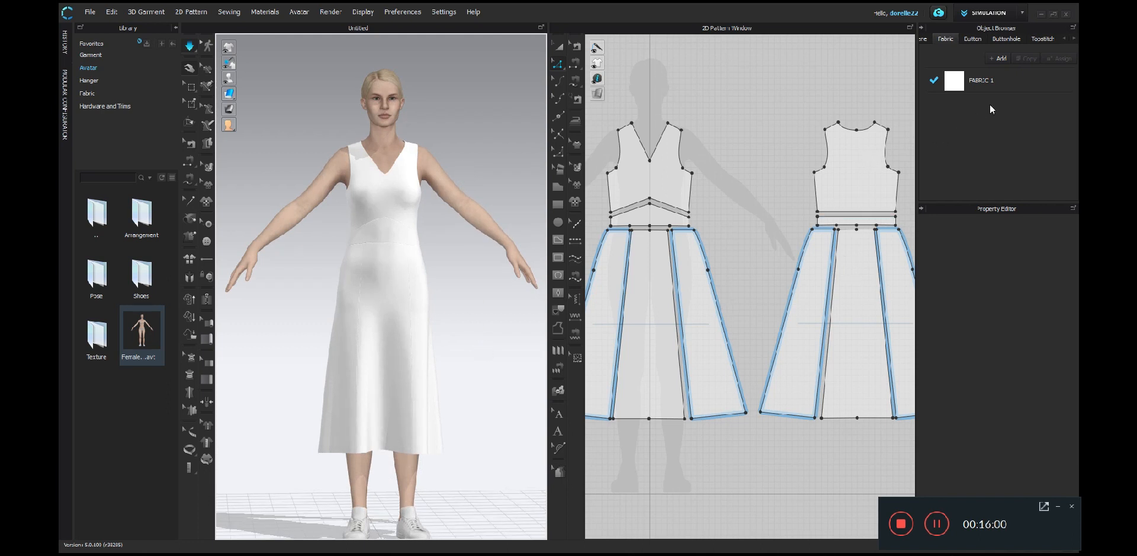
# Set the material type of FABRIC 1 to Fabric_Velvet
pyautogui.click(1014, 86)
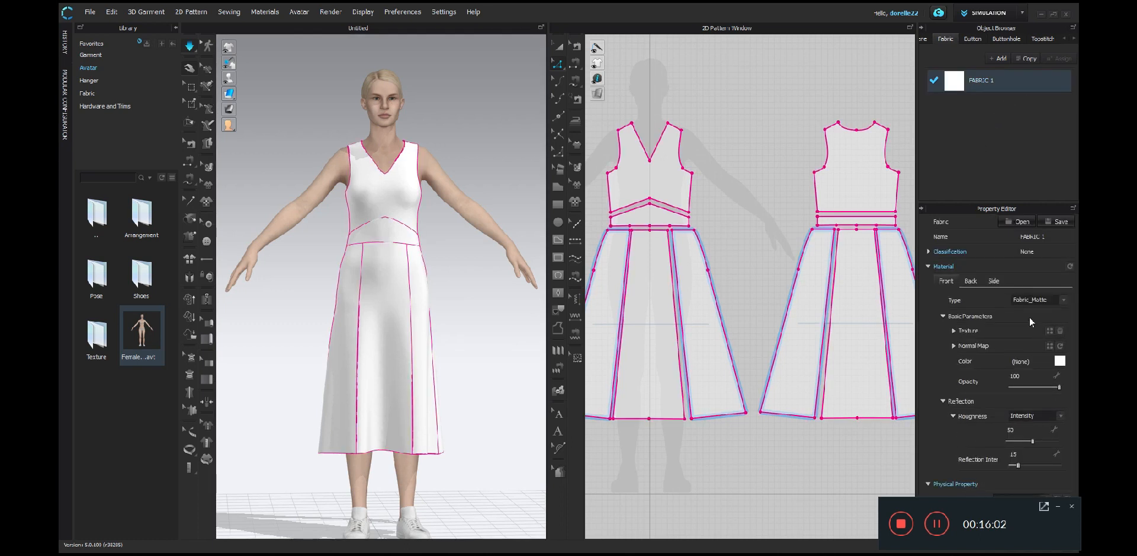
pyautogui.click(1064, 302)
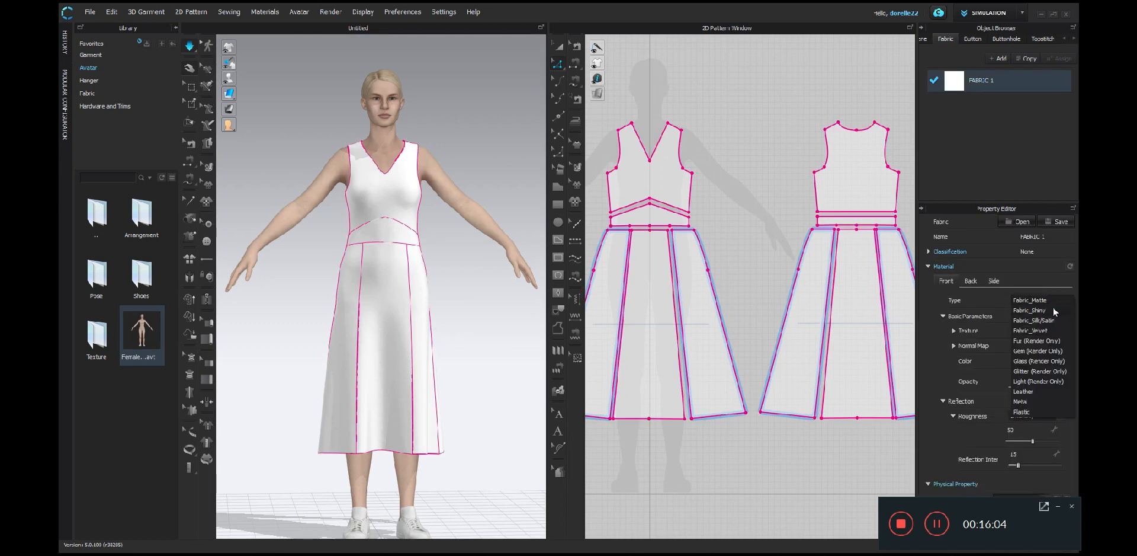
pyautogui.click(1047, 331)
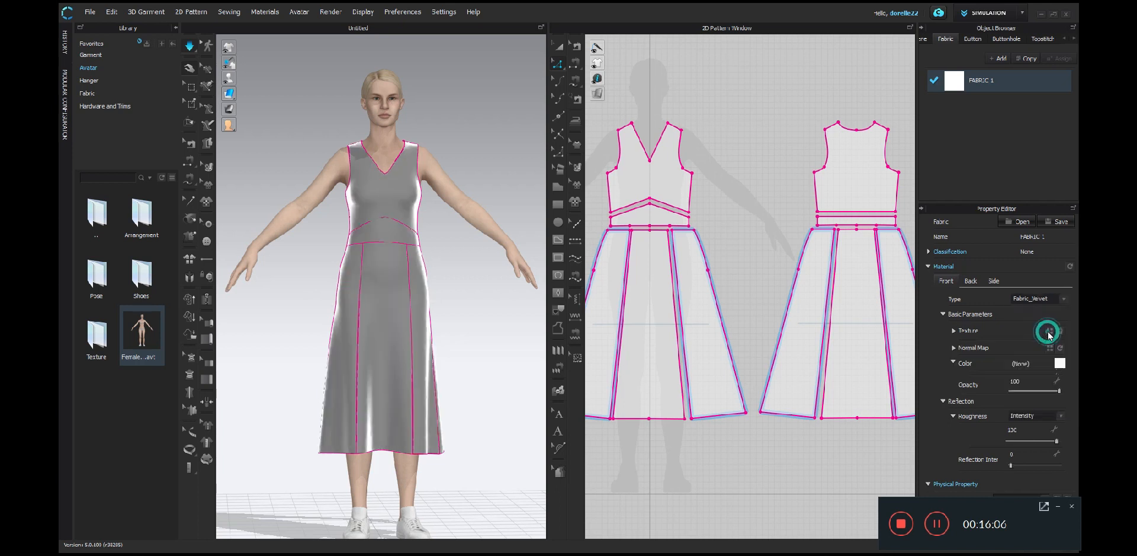
pyautogui.click(485, 383)
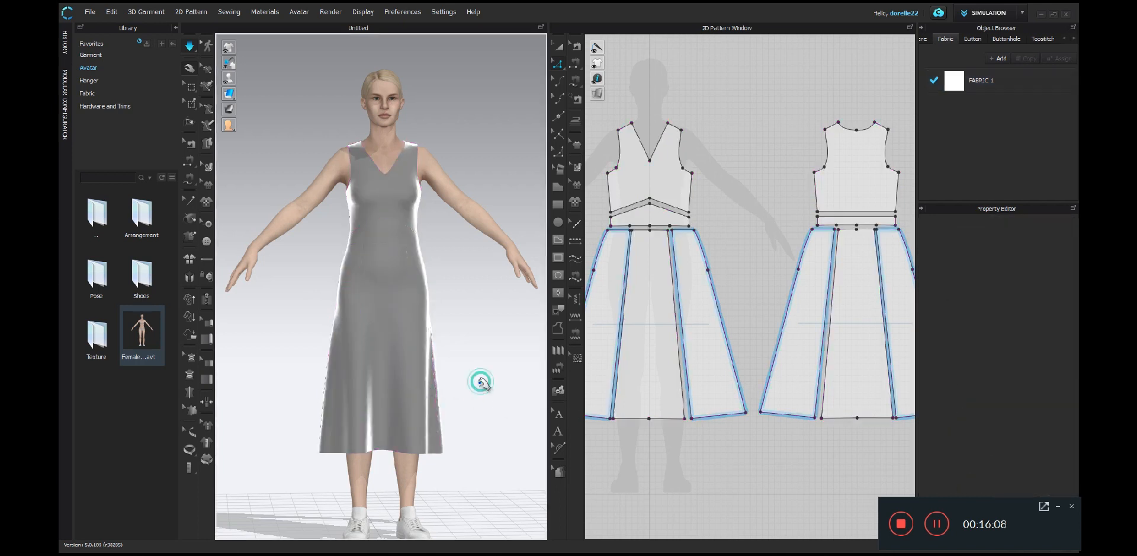
pyautogui.moveTo(414, 396); pyautogui.dragTo(470, 386, button='right')
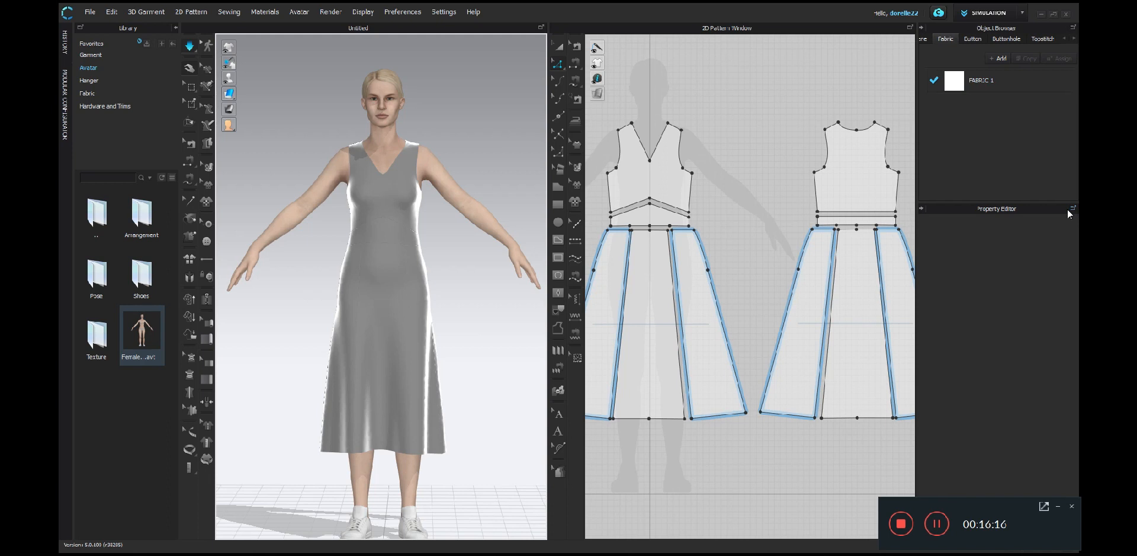
# Set the material type of FABRIC 1 to Glitter (Render Only)
pyautogui.click(1028, 87)
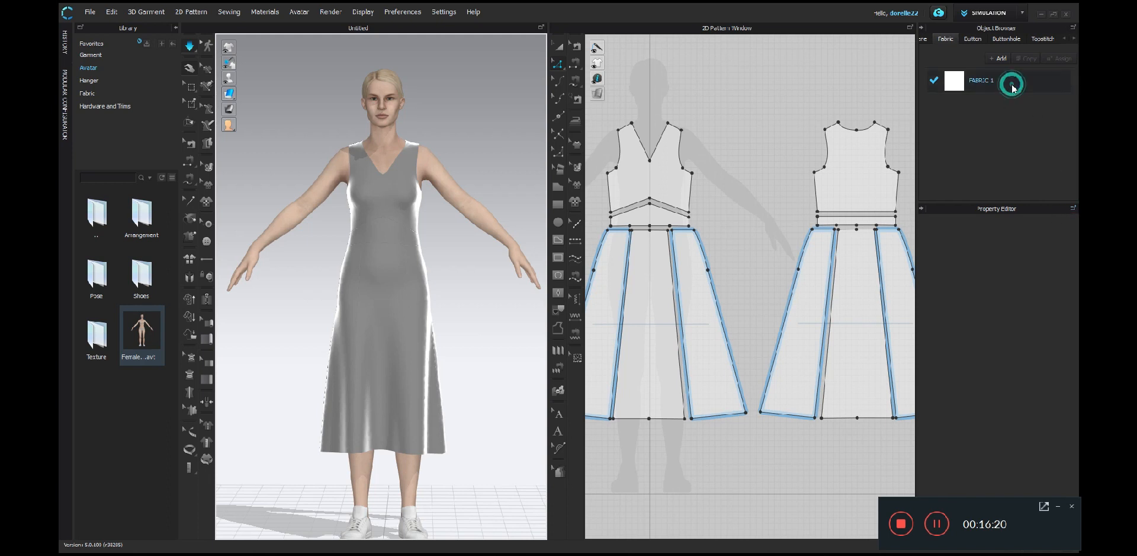
pyautogui.click(1055, 300)
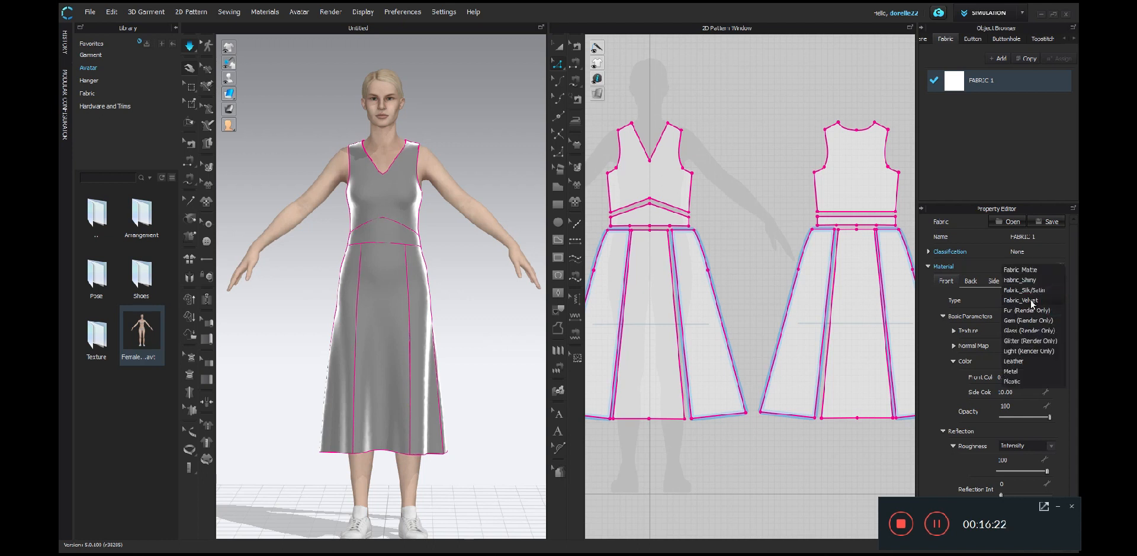
pyautogui.click(1017, 343)
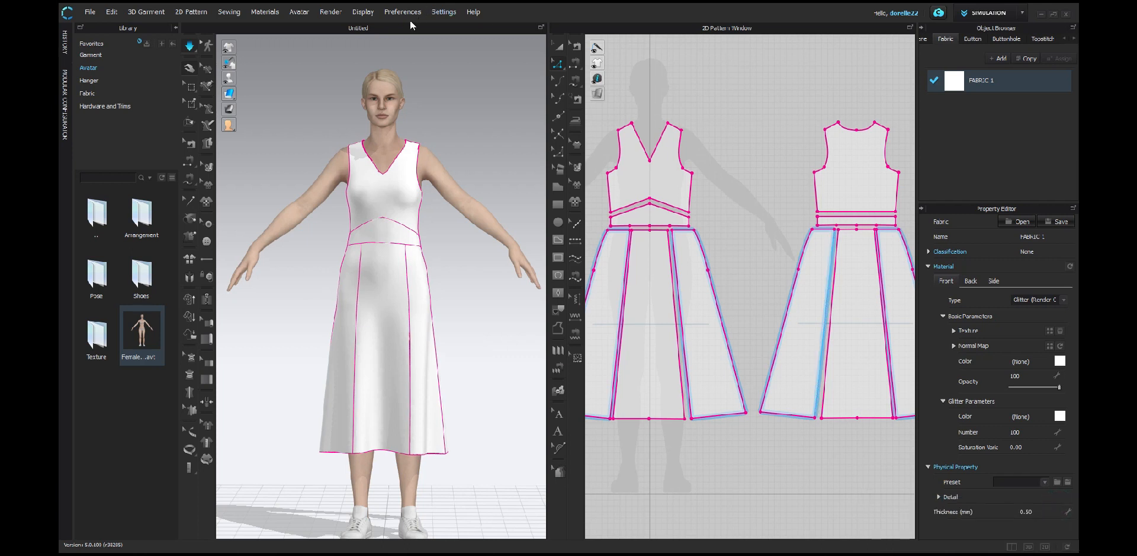
# Browse to the avatar's Pose folder and apply the second Mara pose, with the arms lowered
pyautogui.click(97, 283)
pyautogui.click(96, 283)
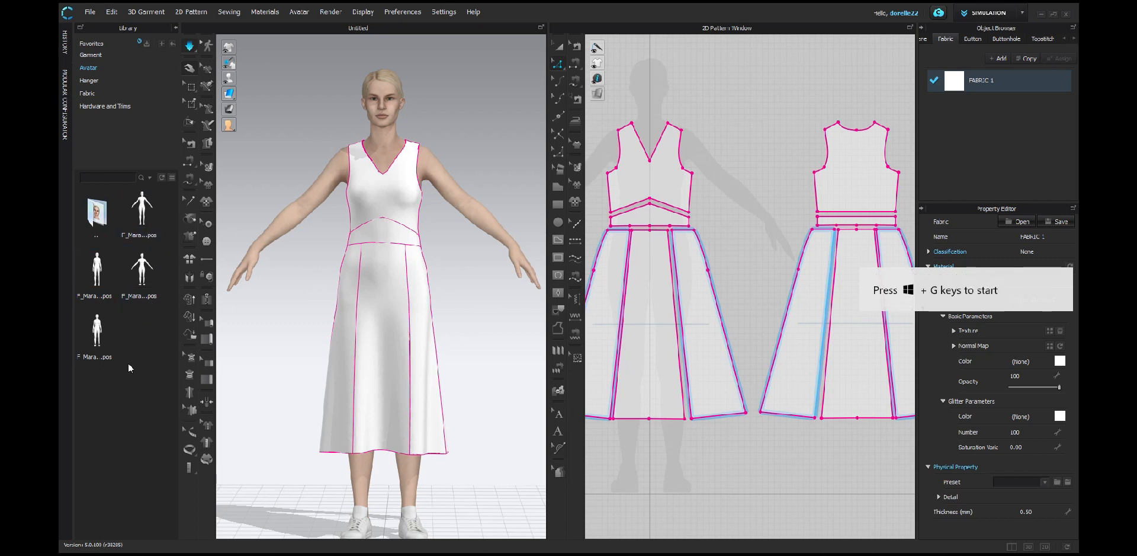
pyautogui.doubleClick(94, 273)
pyautogui.click(576, 301)
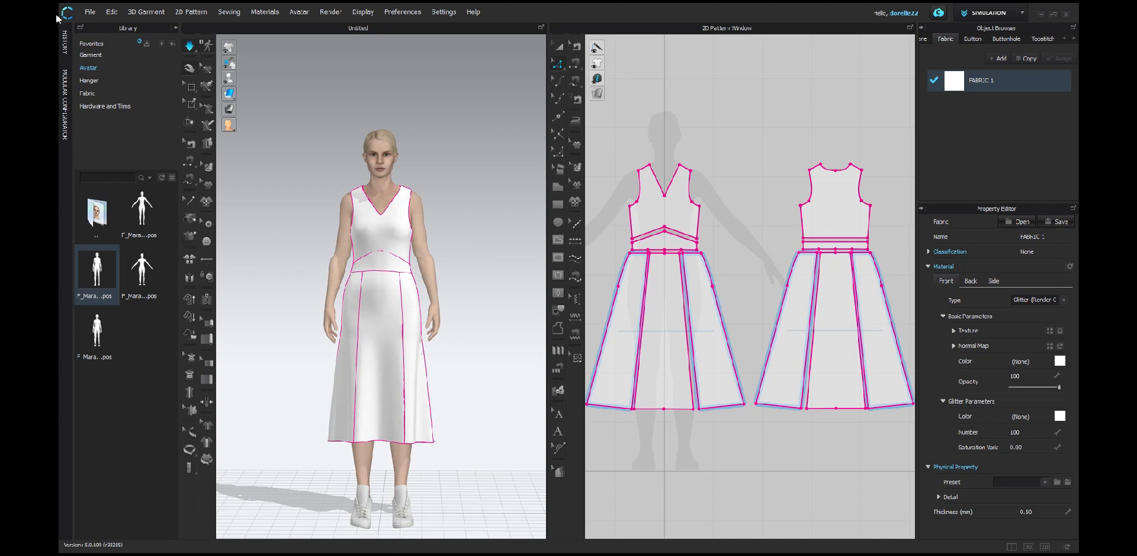
# Undo the avatar's pose change and the fabric's switch to the Glitter material type
pyautogui.click(111, 13)
pyautogui.click(107, 24)
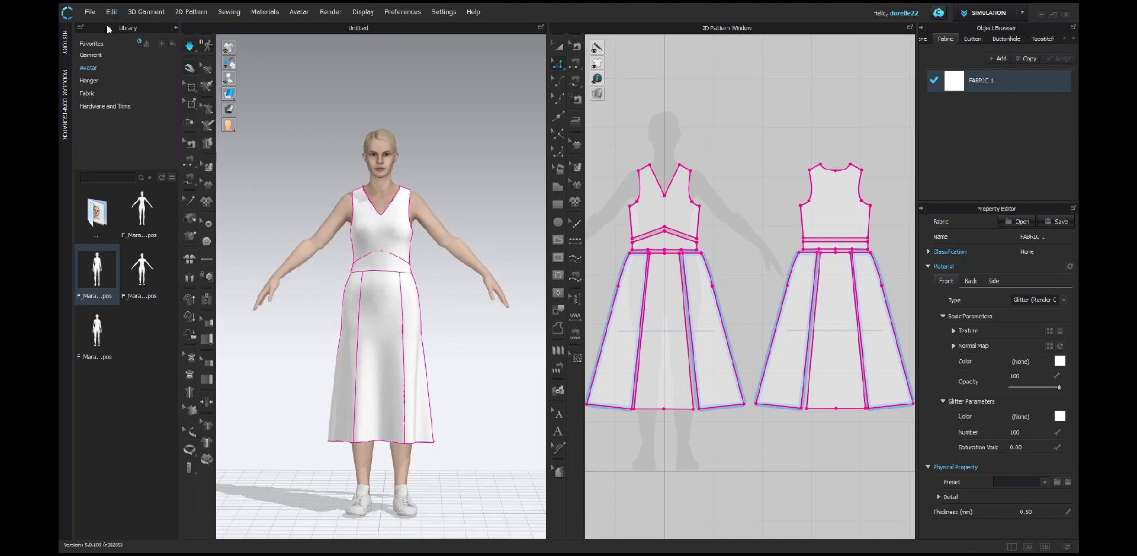
pyautogui.click(112, 13)
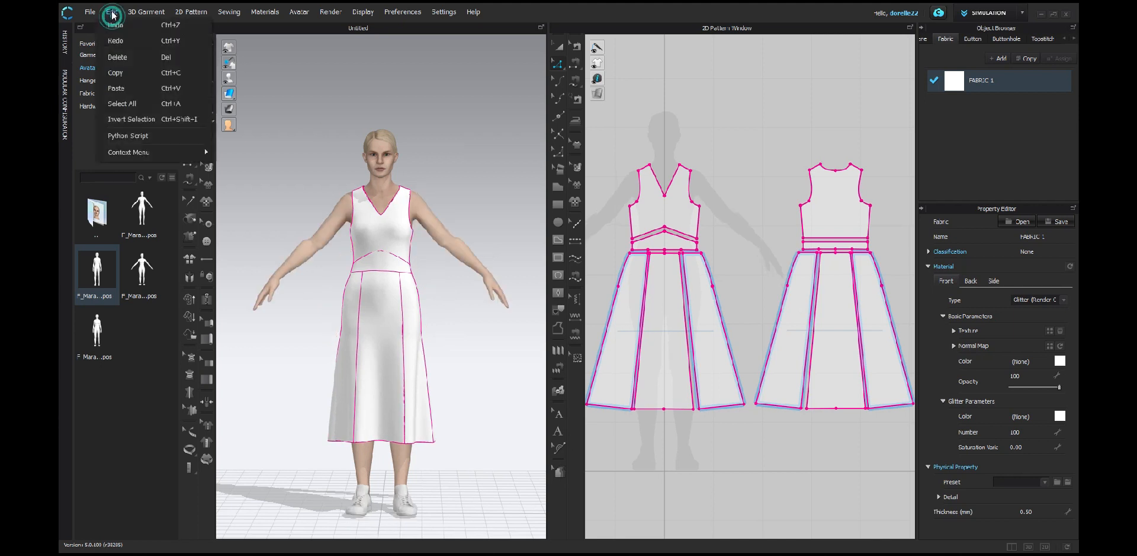
pyautogui.click(112, 26)
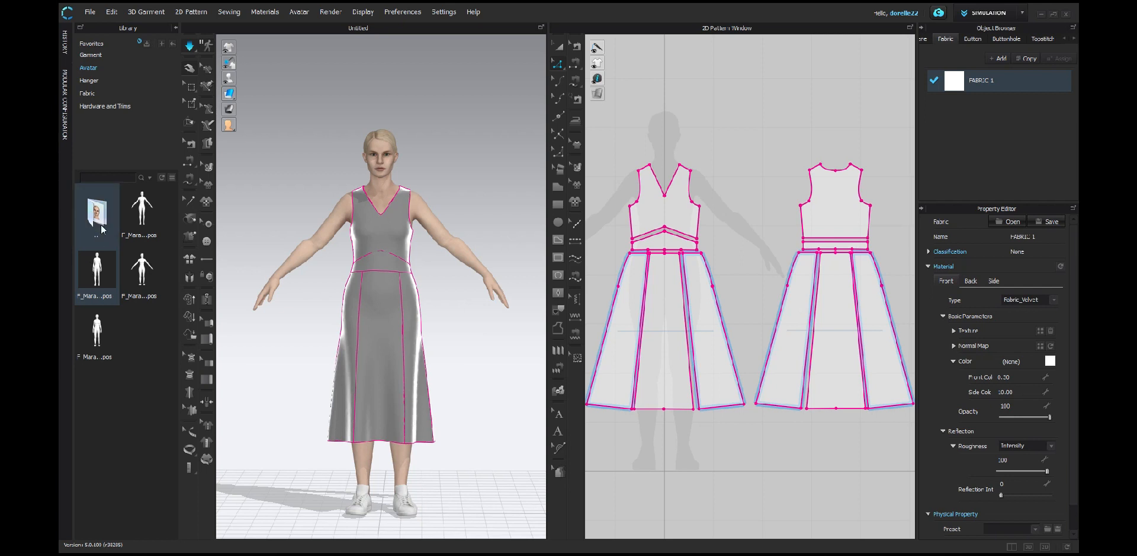
# Apply the second and then the last Mara pose to the avatar, using Joint Rotation & Translation for both
pyautogui.doubleClick(104, 277)
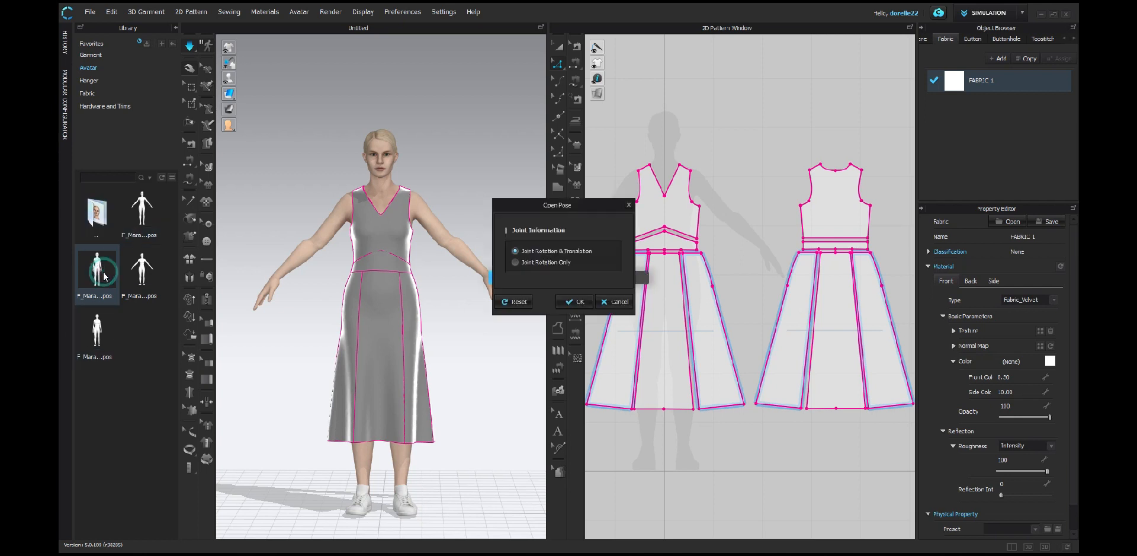
pyautogui.click(582, 301)
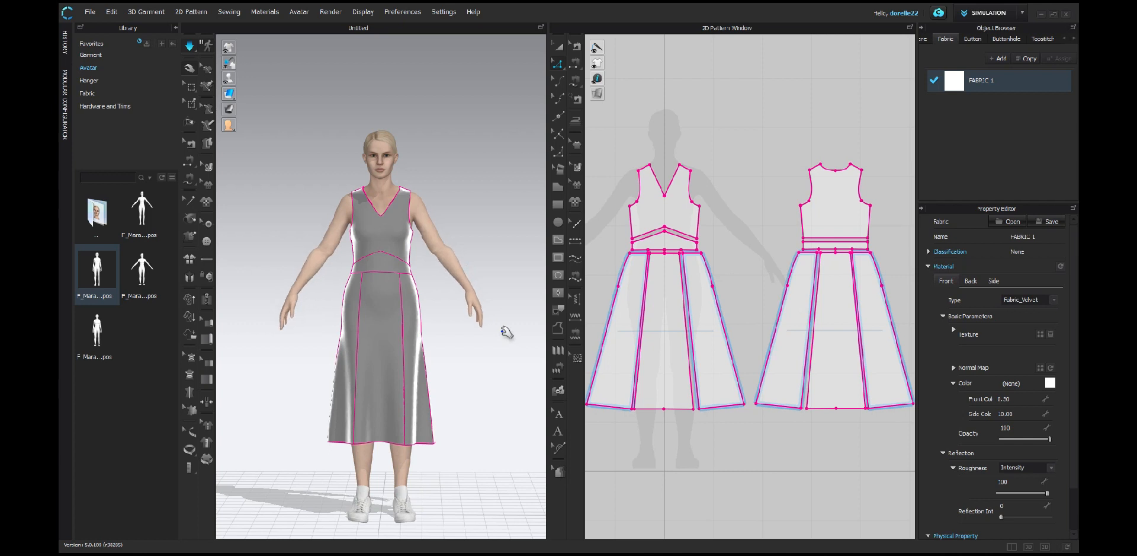
pyautogui.doubleClick(98, 337)
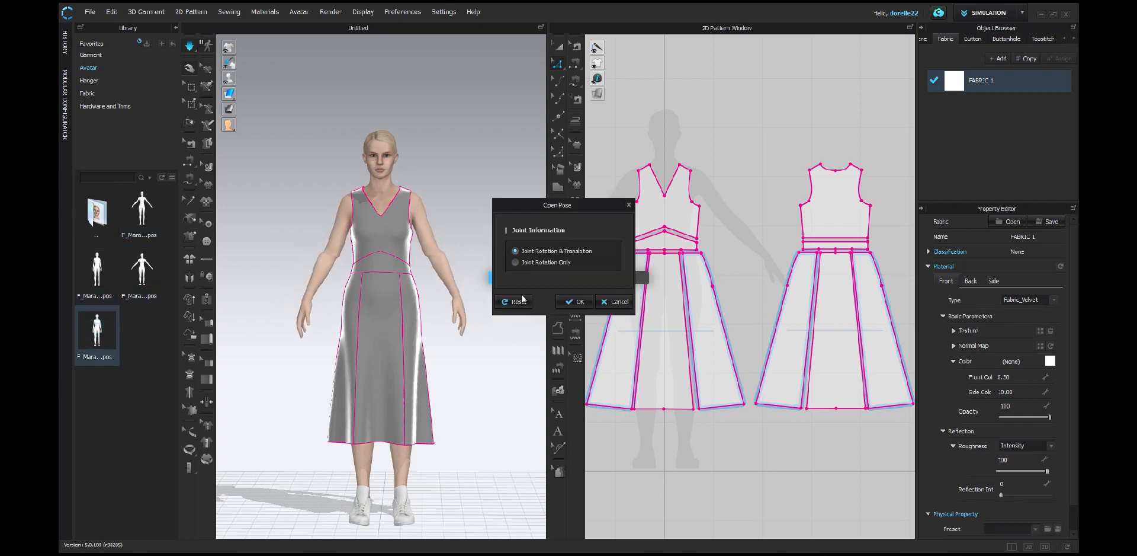
pyautogui.click(574, 301)
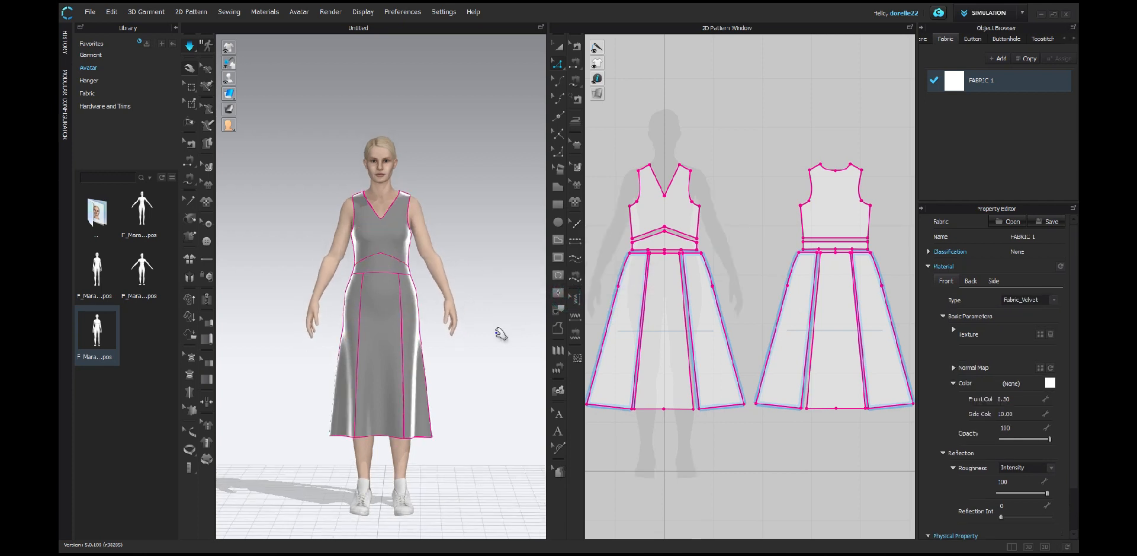
pyautogui.moveTo(497, 328)
pyautogui.mouseDown(button='right')
pyautogui.moveTo(292, 317)
pyautogui.moveTo(261, 330)
pyautogui.moveTo(428, 343)
pyautogui.moveTo(502, 334)
pyautogui.mouseUp(button='right')
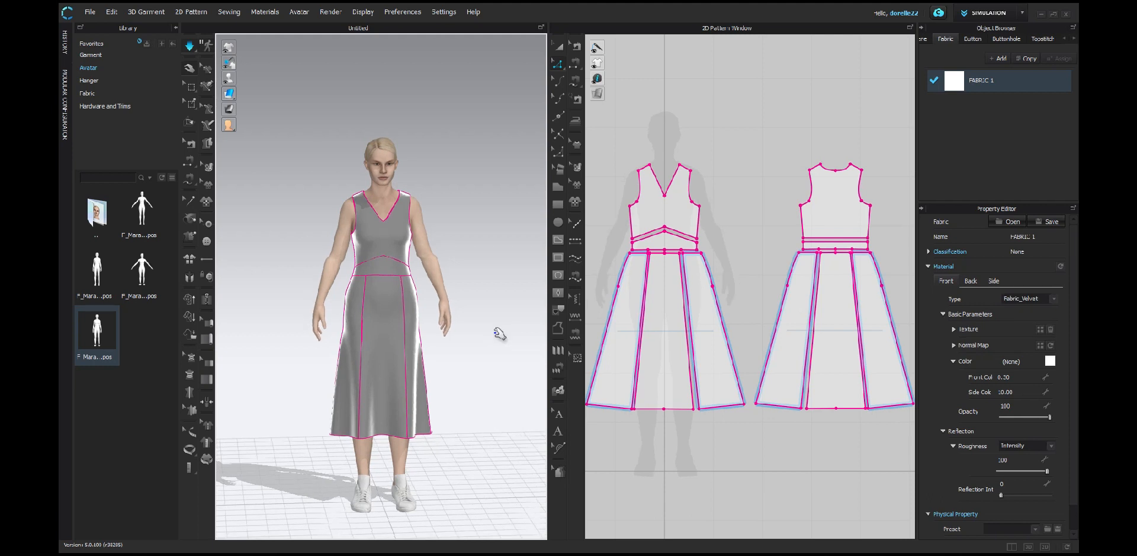
pyautogui.scroll(3, 503, 335)
pyautogui.scroll(-3, 497, 288)
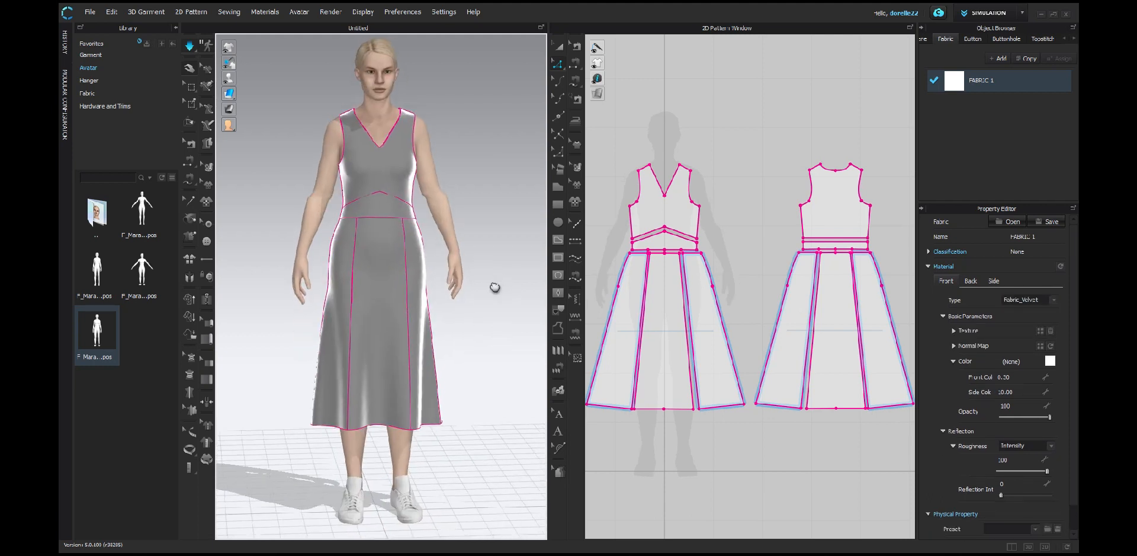
pyautogui.moveTo(498, 289); pyautogui.dragTo(451, 235, button='right')
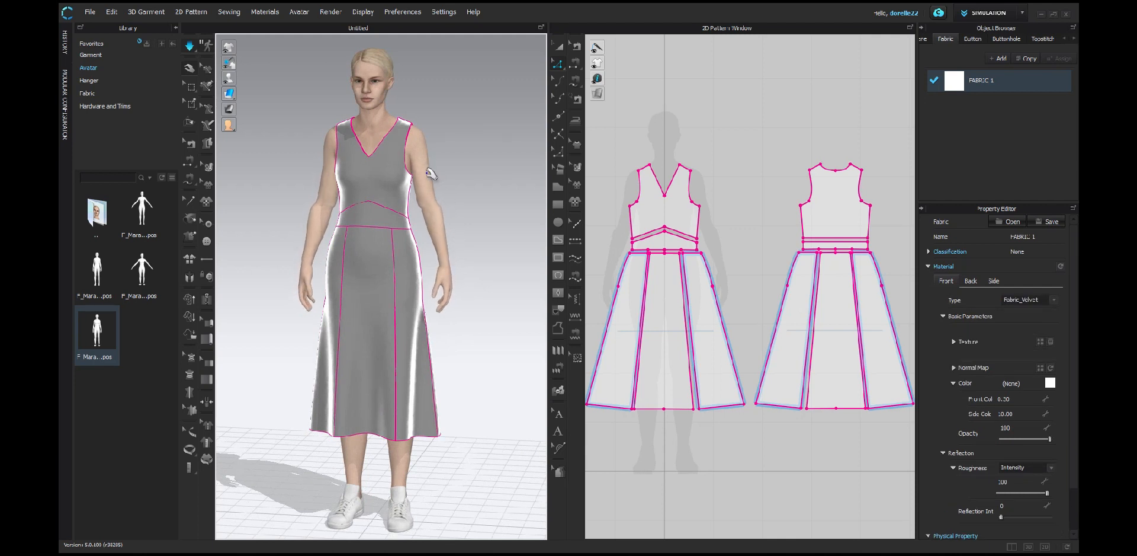
# Open the saved Female_Mara6.avt avatar file with the load type Load as Morph Target
pyautogui.click(90, 12)
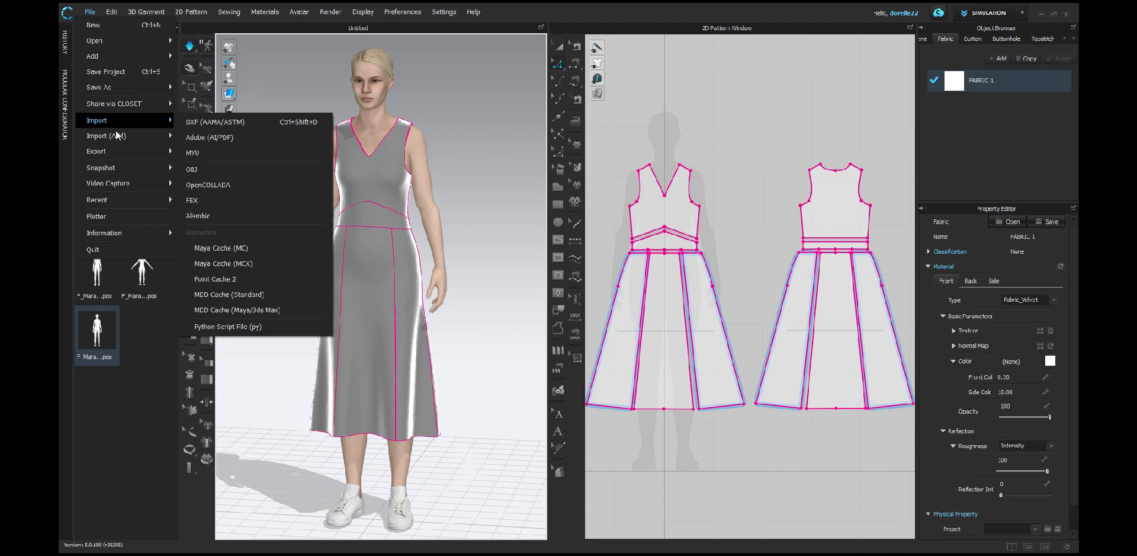
pyautogui.moveTo(119, 137)
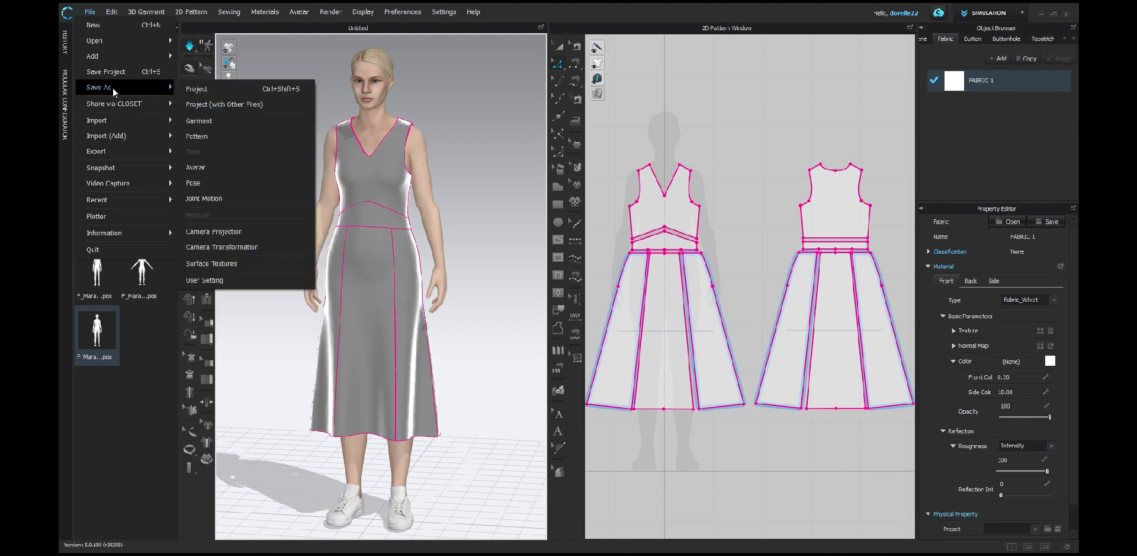
pyautogui.moveTo(105, 41)
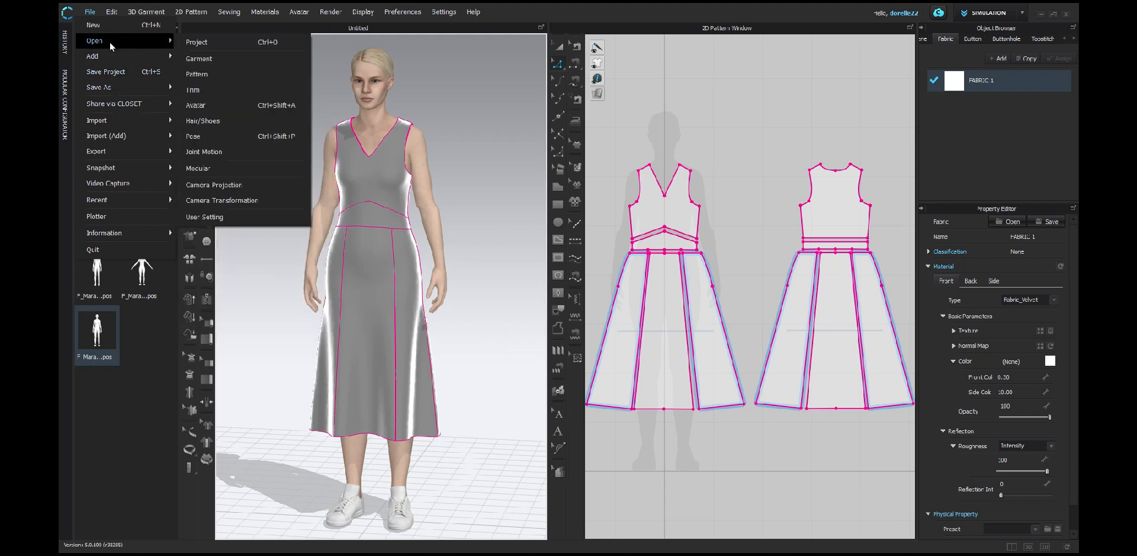
pyautogui.click(210, 107)
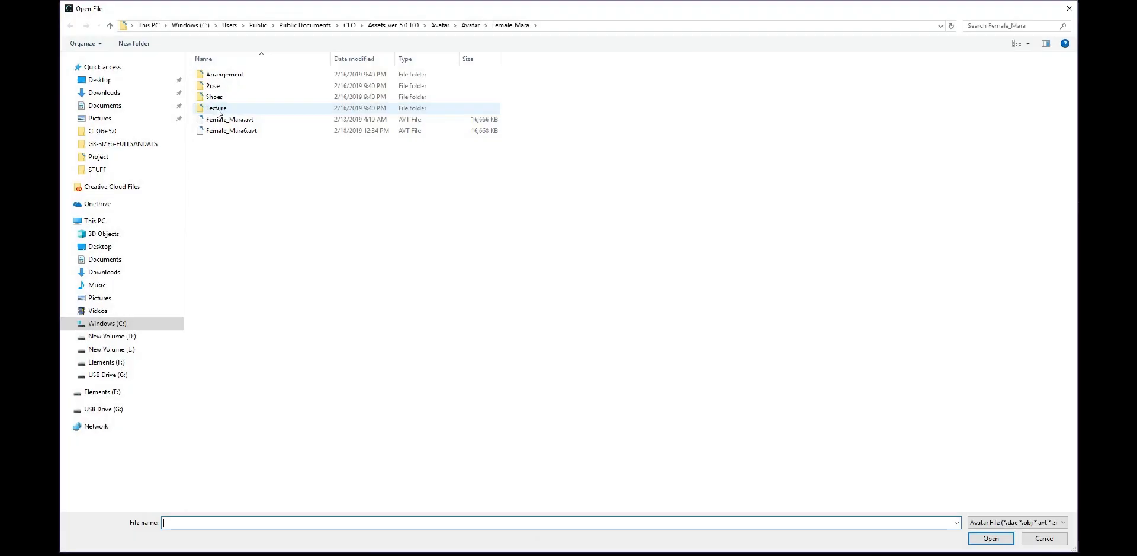
pyautogui.click(247, 131)
pyautogui.doubleClick(247, 131)
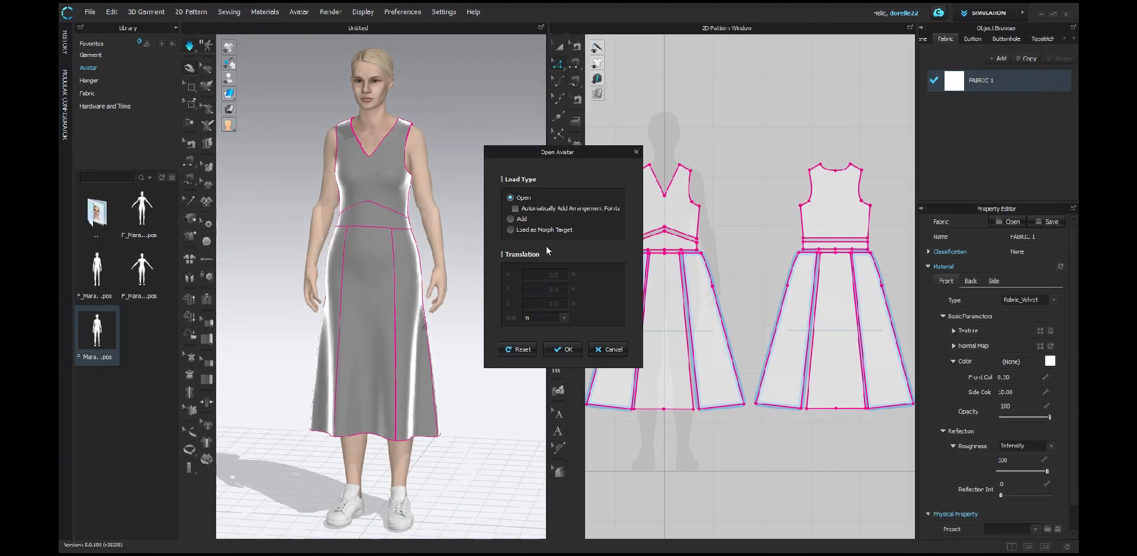
pyautogui.click(536, 229)
pyautogui.click(565, 365)
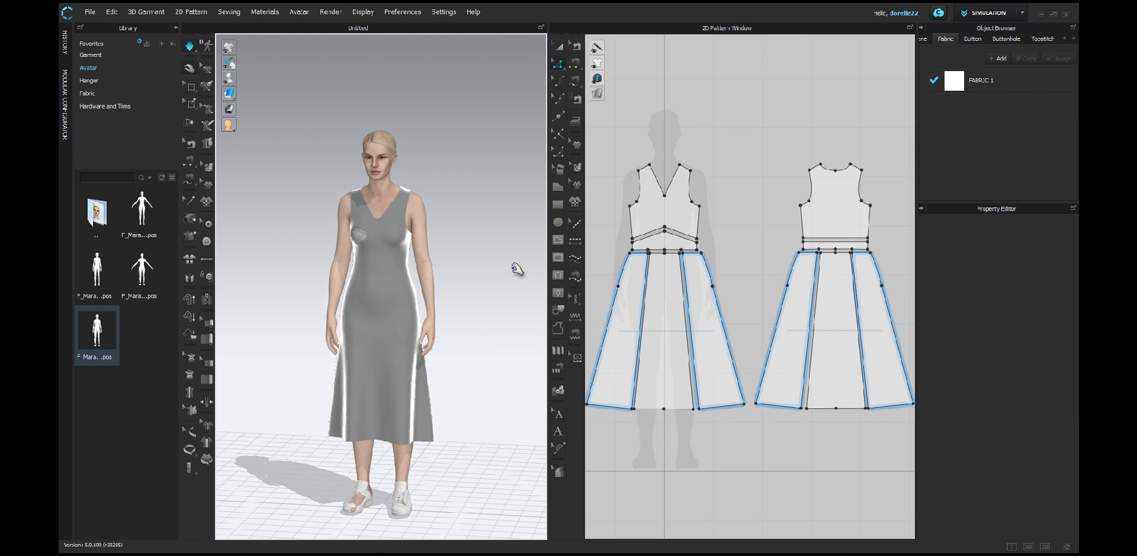
# Examine the dress's fit on the morphed avatar from the front and slightly above, from the neckline down to the shoes
pyautogui.click(363, 240)
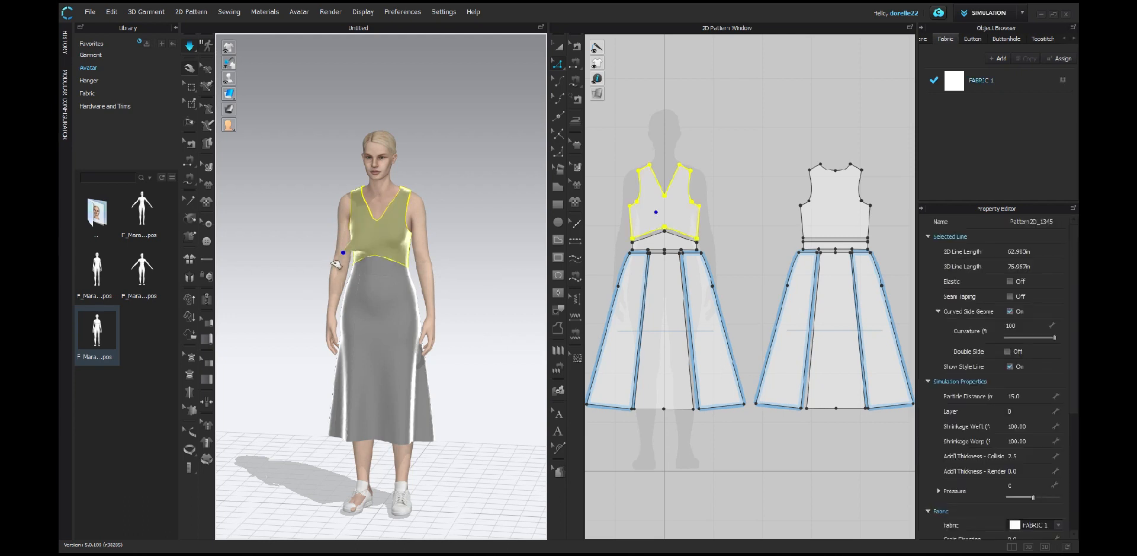
pyautogui.click(492, 238)
pyautogui.moveTo(492, 240); pyautogui.dragTo(505, 222, button='right')
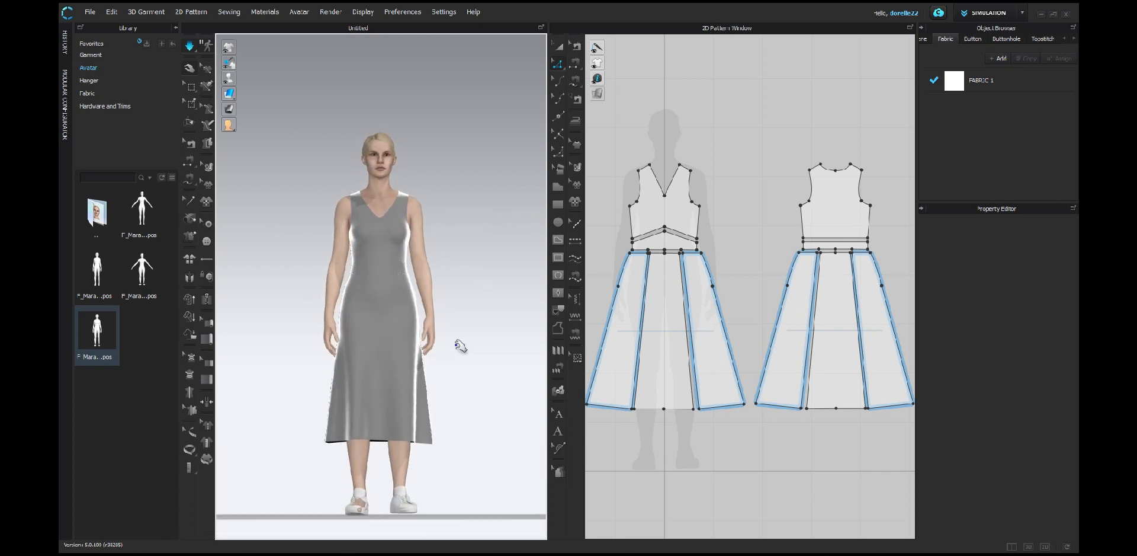
pyautogui.moveTo(468, 487)
pyautogui.mouseDown(button='right')
pyautogui.moveTo(338, 475)
pyautogui.moveTo(349, 486)
pyautogui.moveTo(462, 484)
pyautogui.mouseUp(button='right')
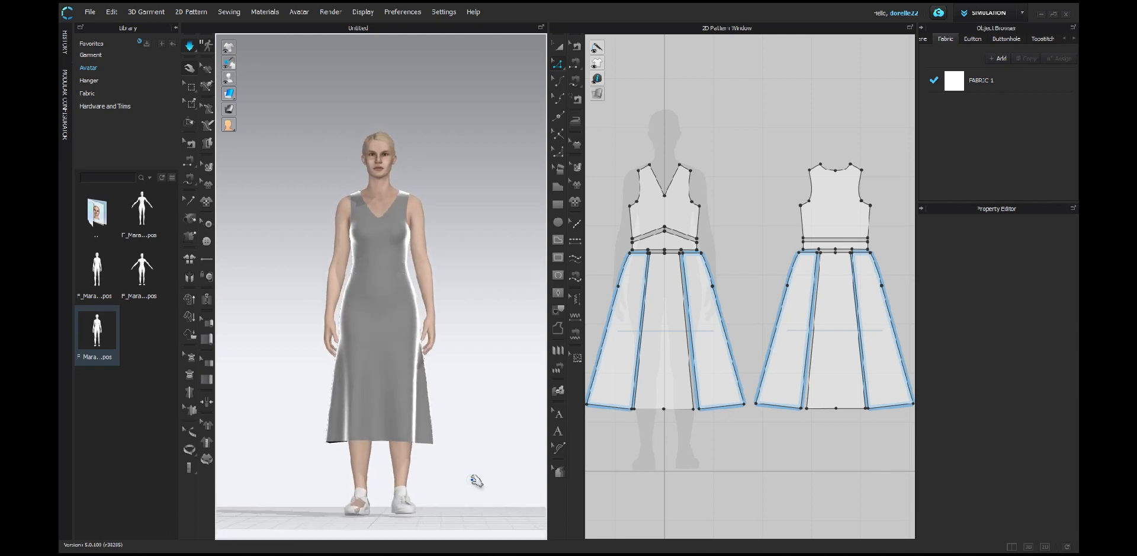
pyautogui.scroll(5, 457, 369)
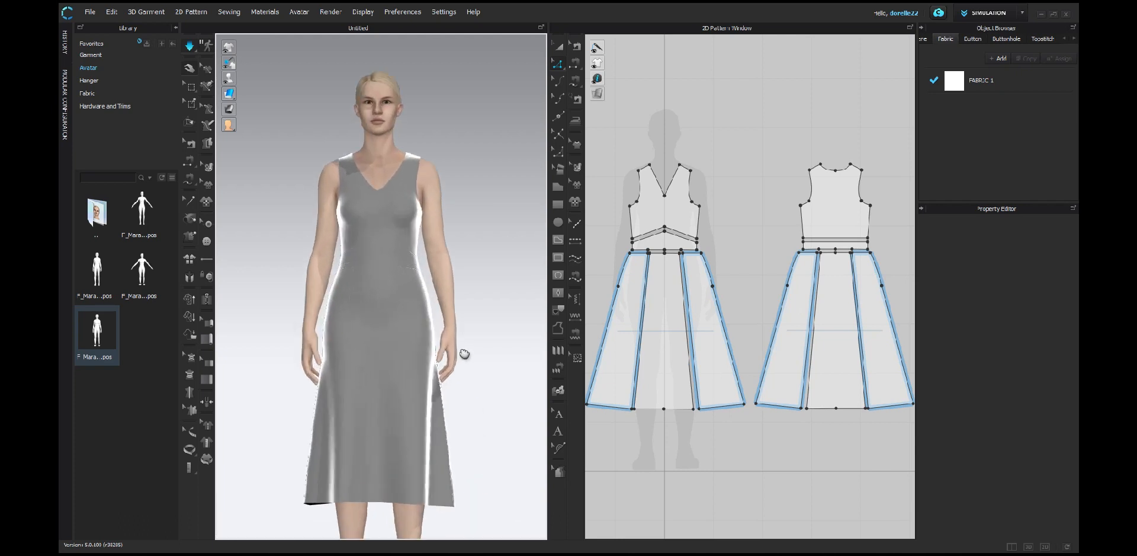
pyautogui.moveTo(478, 341); pyautogui.dragTo(484, 357, button='right')
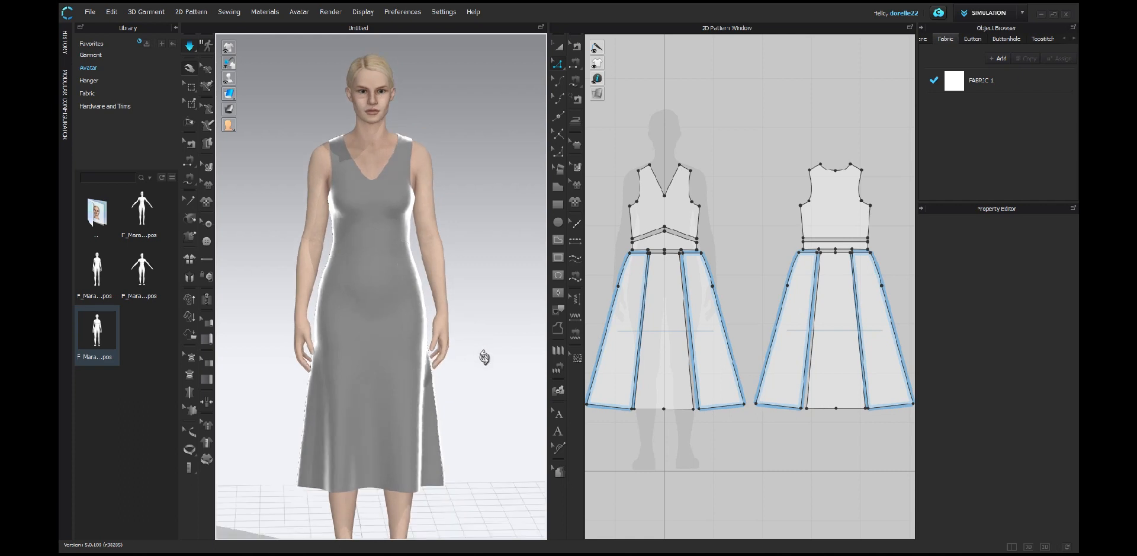
pyautogui.scroll(-2, 464, 471)
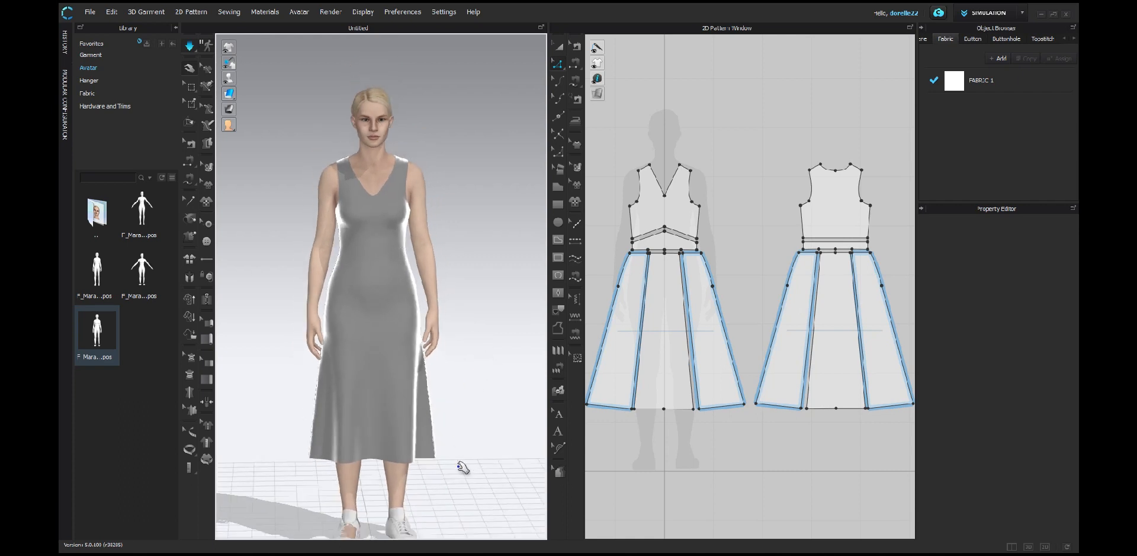
pyautogui.moveTo(461, 464); pyautogui.dragTo(468, 384, button='middle')
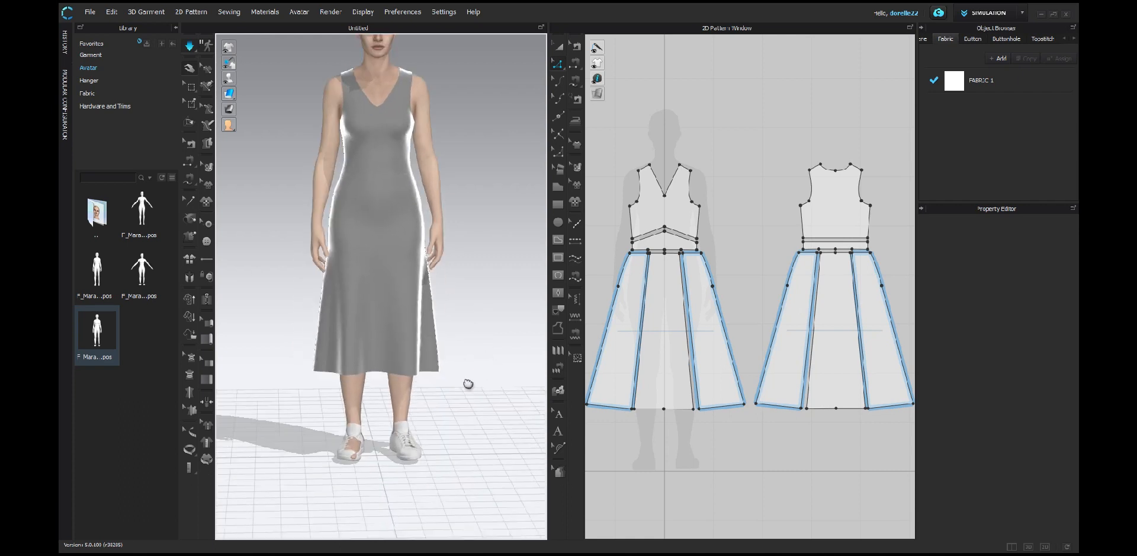
# Browse to the avatar's Shoes folder and reapply the white Mara sneakers to the avatar
pyautogui.click(351, 457)
pyautogui.click(475, 421)
pyautogui.doubleClick(96, 214)
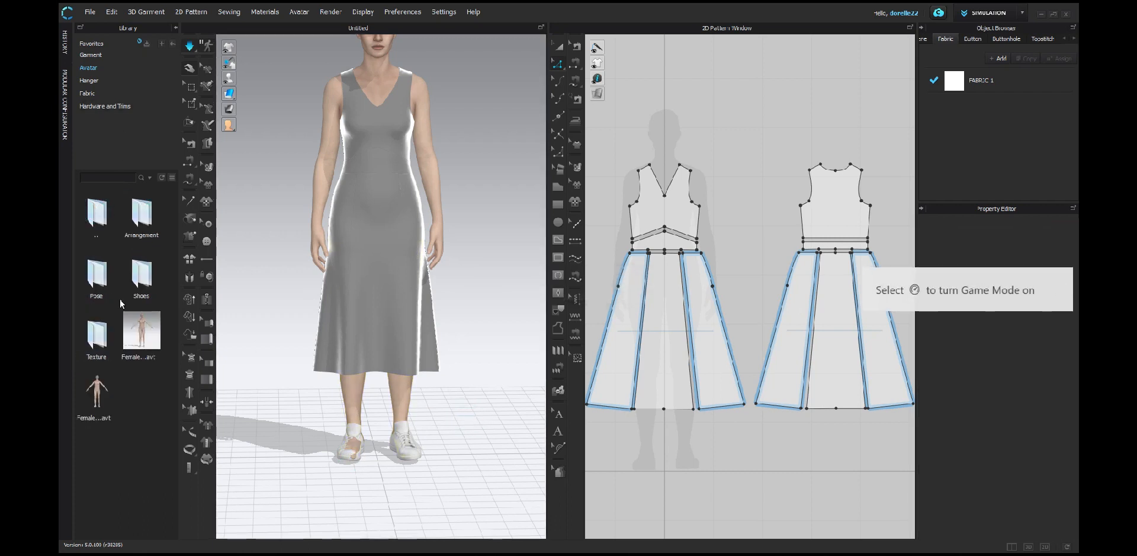
pyautogui.doubleClick(137, 274)
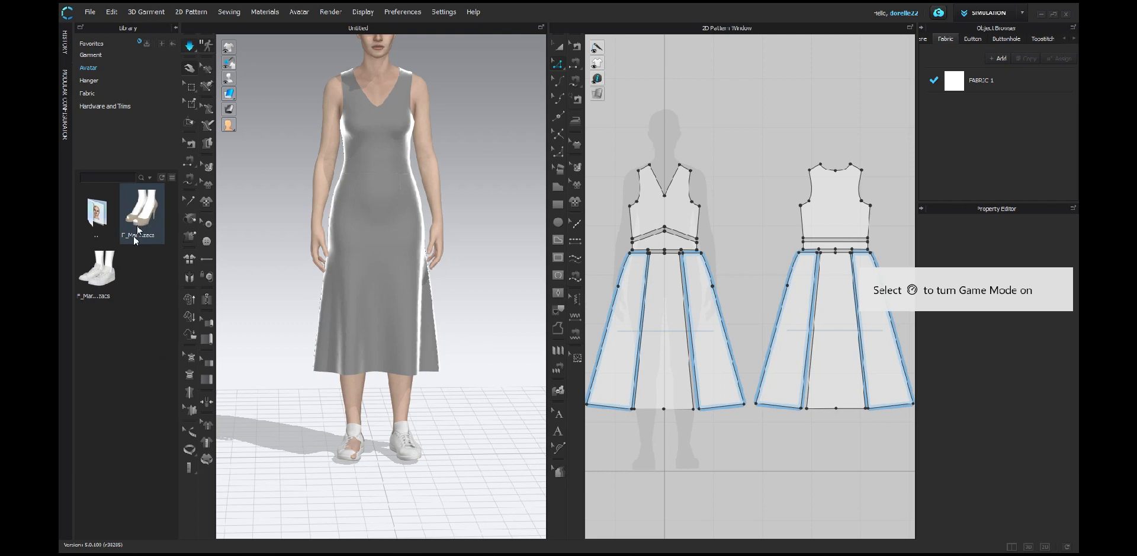
pyautogui.doubleClick(107, 282)
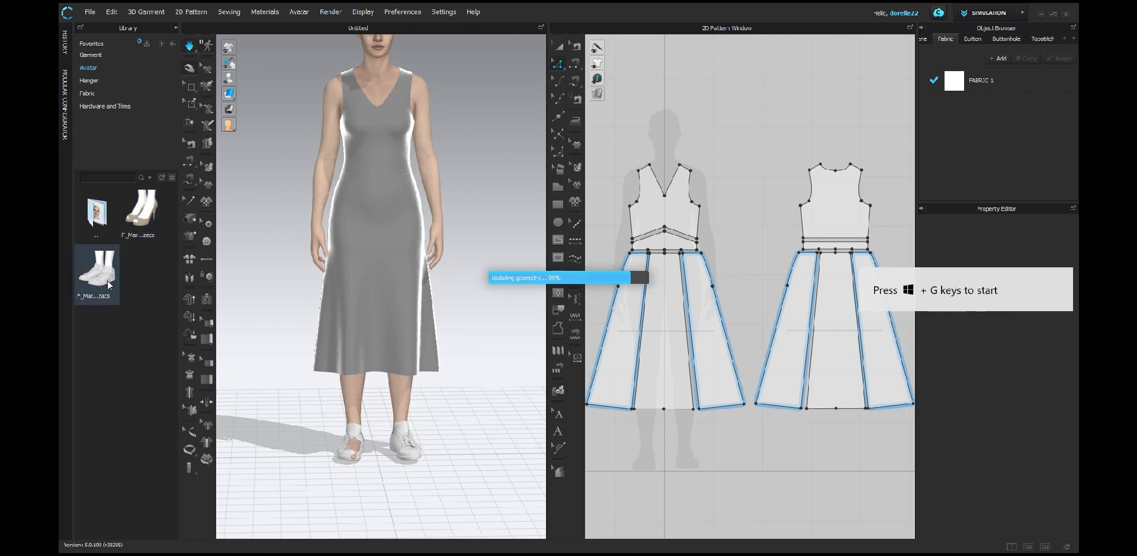
pyautogui.moveTo(459, 459)
pyautogui.mouseDown(button='right')
pyautogui.moveTo(287, 446)
pyautogui.moveTo(463, 447)
pyautogui.mouseUp(button='right')
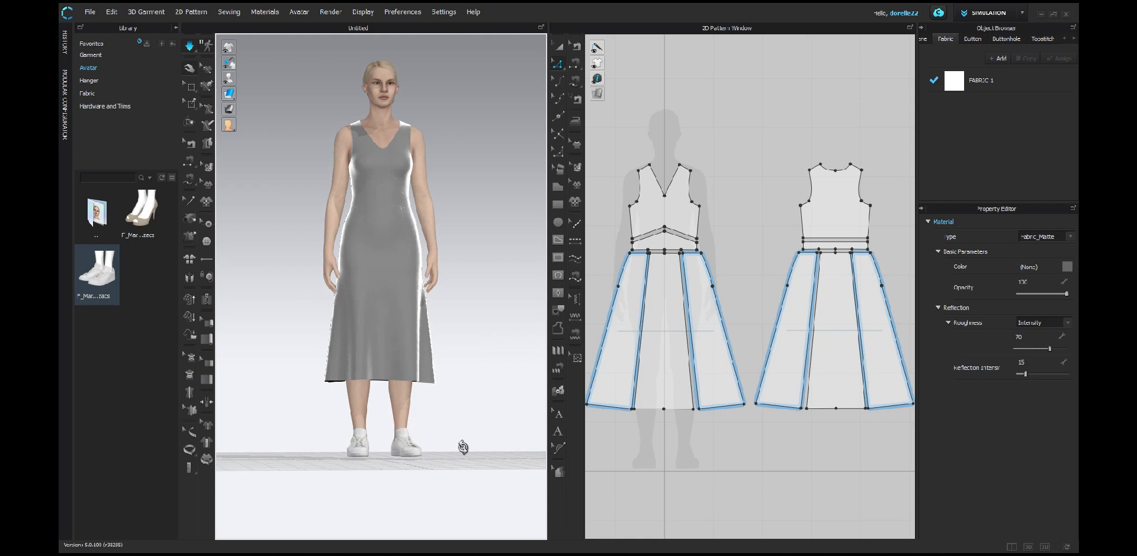
# Try the high-heeled Mara shoes on the avatar and undo the shoe change
pyautogui.doubleClick(141, 226)
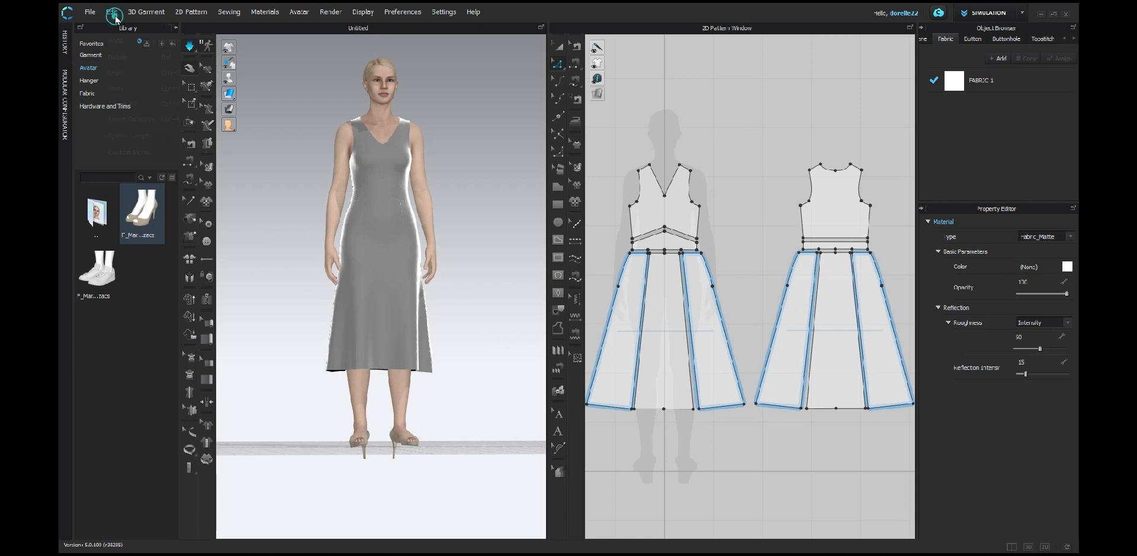
pyautogui.click(122, 39)
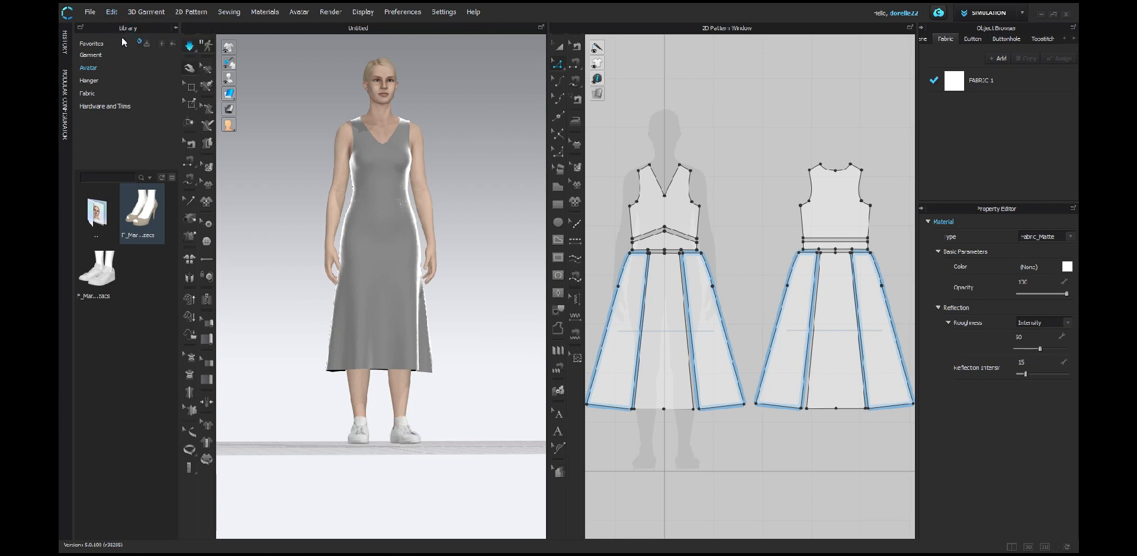
pyautogui.click(455, 418)
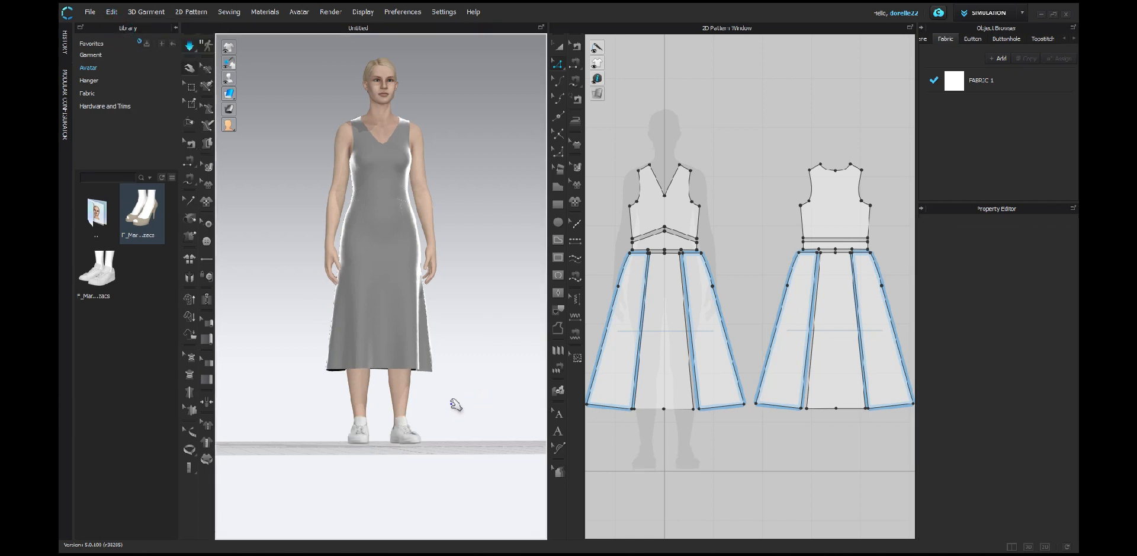
# Open the Render window and start an interactive render of the dressed avatar in a slightly turned front view
pyautogui.moveTo(456, 408); pyautogui.dragTo(453, 440, button='middle')
pyautogui.moveTo(432, 436); pyautogui.dragTo(439, 440, button='right')
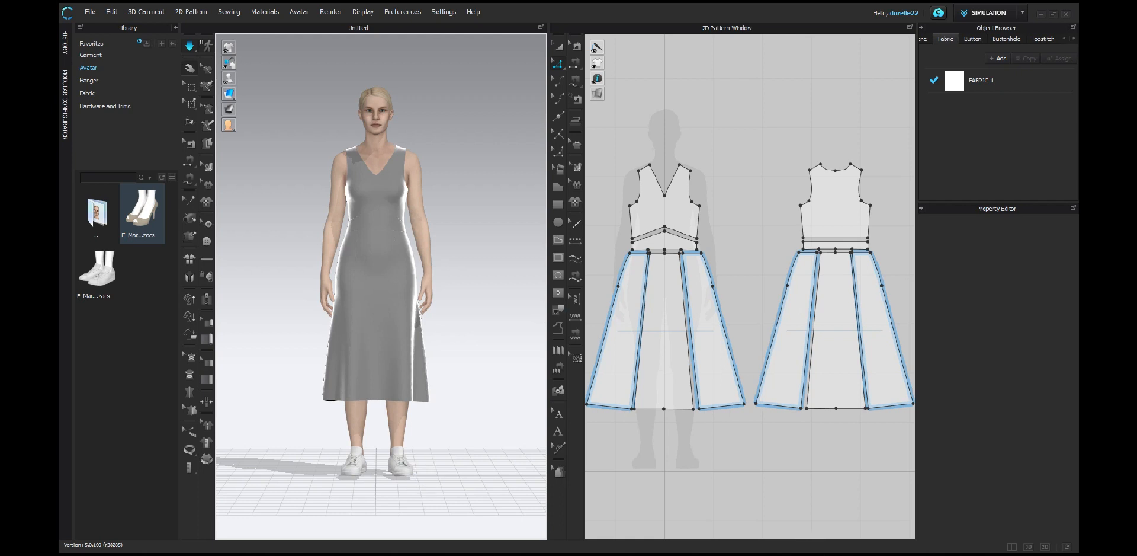
pyautogui.scroll(5, 452, 175)
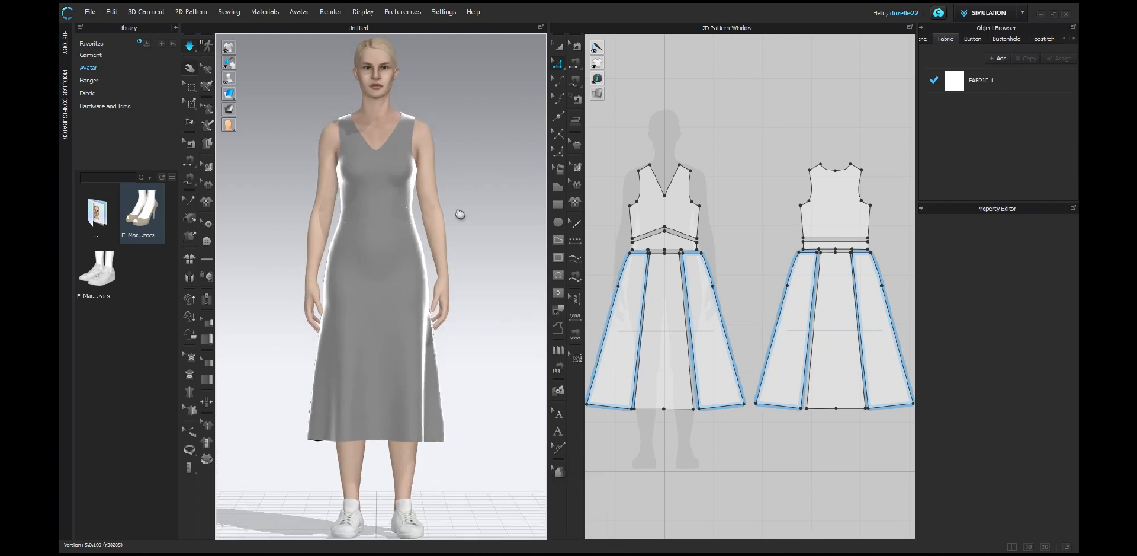
pyautogui.moveTo(464, 201); pyautogui.dragTo(441, 199, button='right')
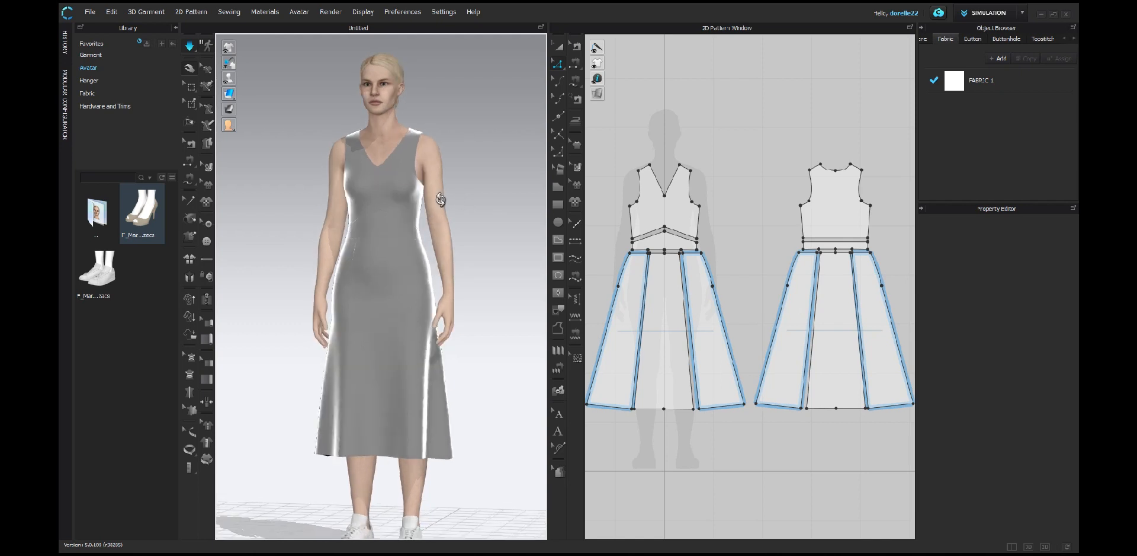
pyautogui.click(331, 12)
pyautogui.click(333, 26)
pyautogui.click(561, 44)
pyautogui.click(564, 297)
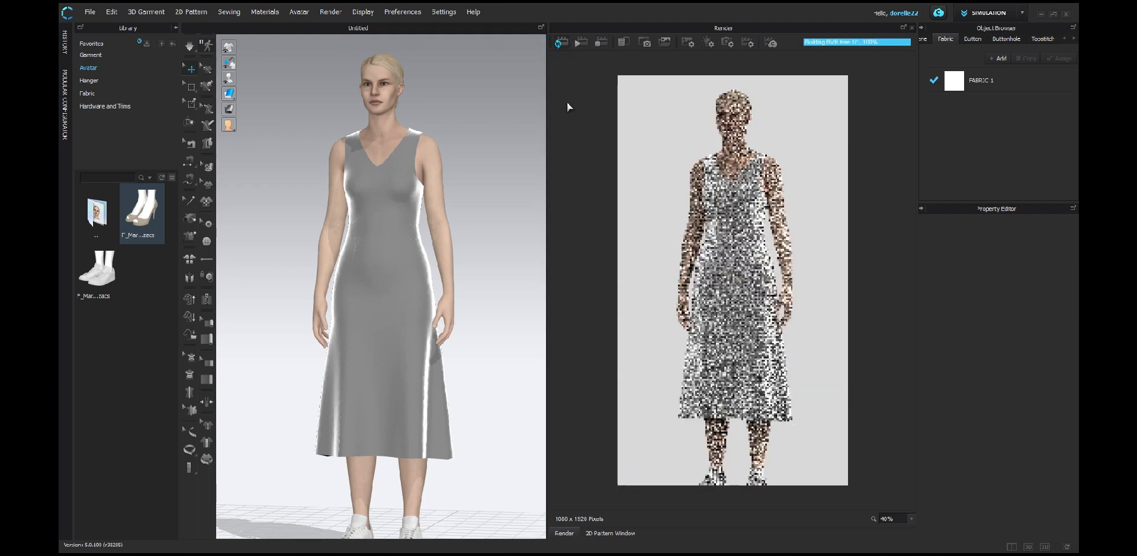
pyautogui.moveTo(512, 151)
pyautogui.mouseDown(button='right')
pyautogui.moveTo(530, 158)
pyautogui.moveTo(503, 165)
pyautogui.mouseUp(button='right')
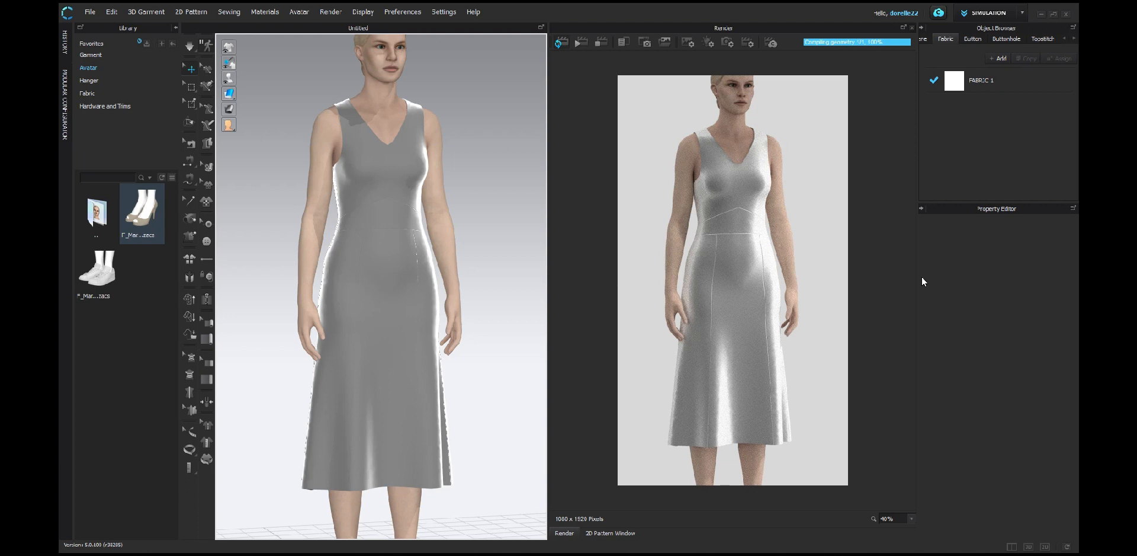
# Open the render light properties and turn on Show for Rectangle Lights 1, 2 and 3
pyautogui.click(709, 41)
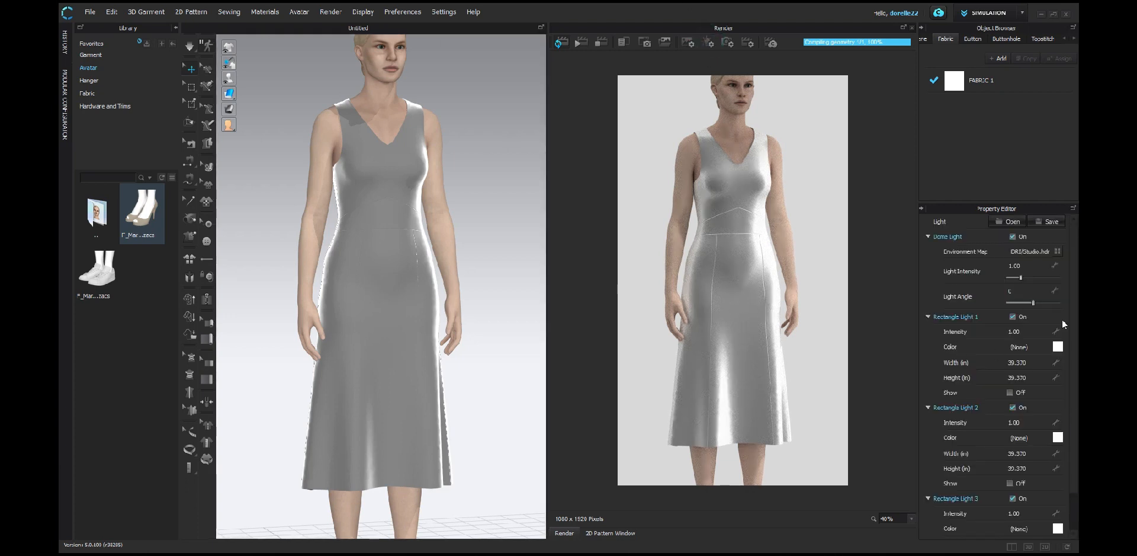
pyautogui.click(1010, 392)
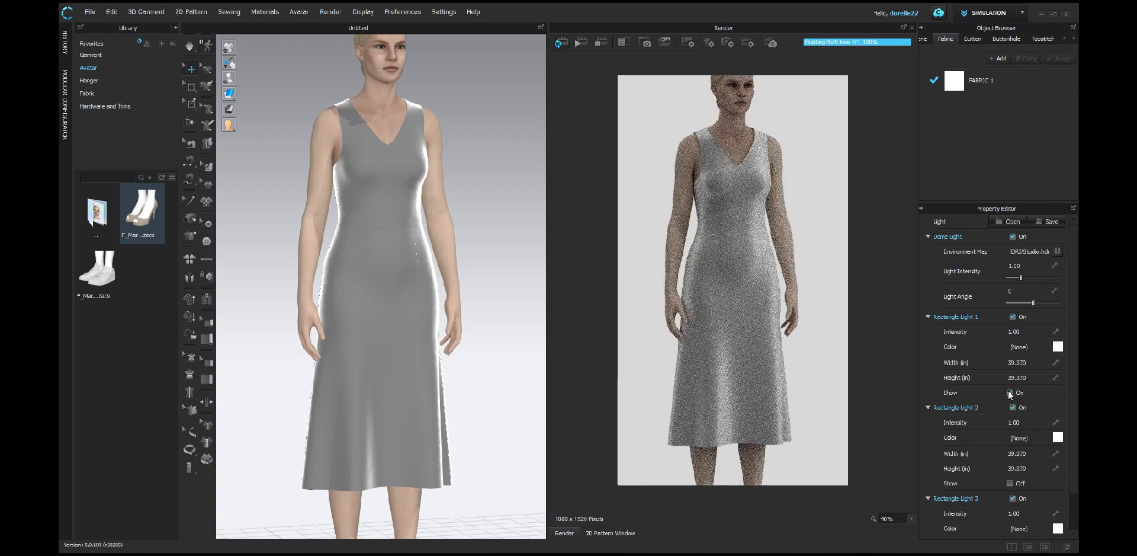
pyautogui.click(1009, 483)
pyautogui.scroll(-2, 1010, 450)
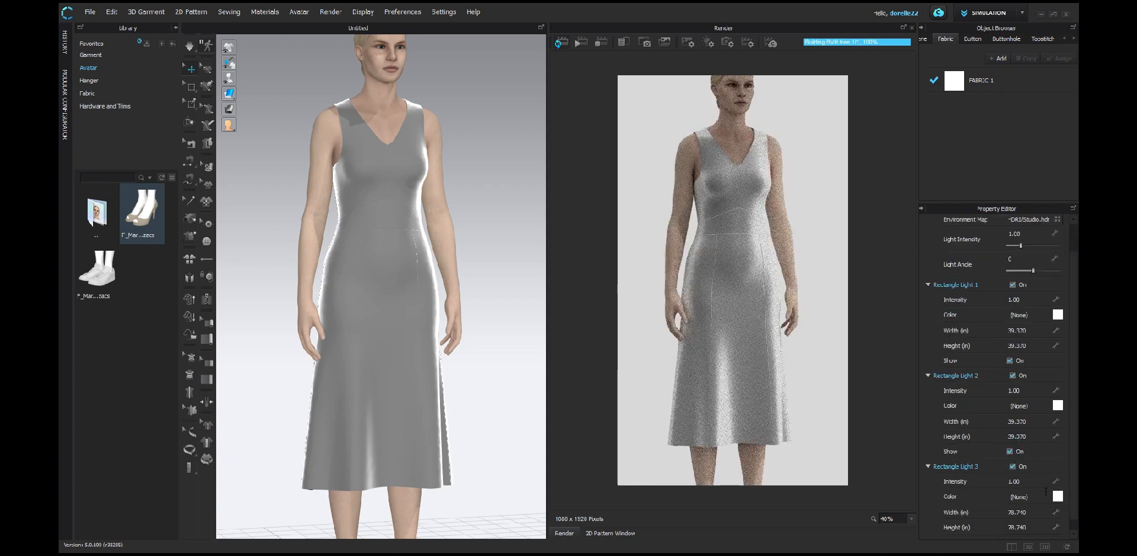
pyautogui.scroll(-10, 819, 343)
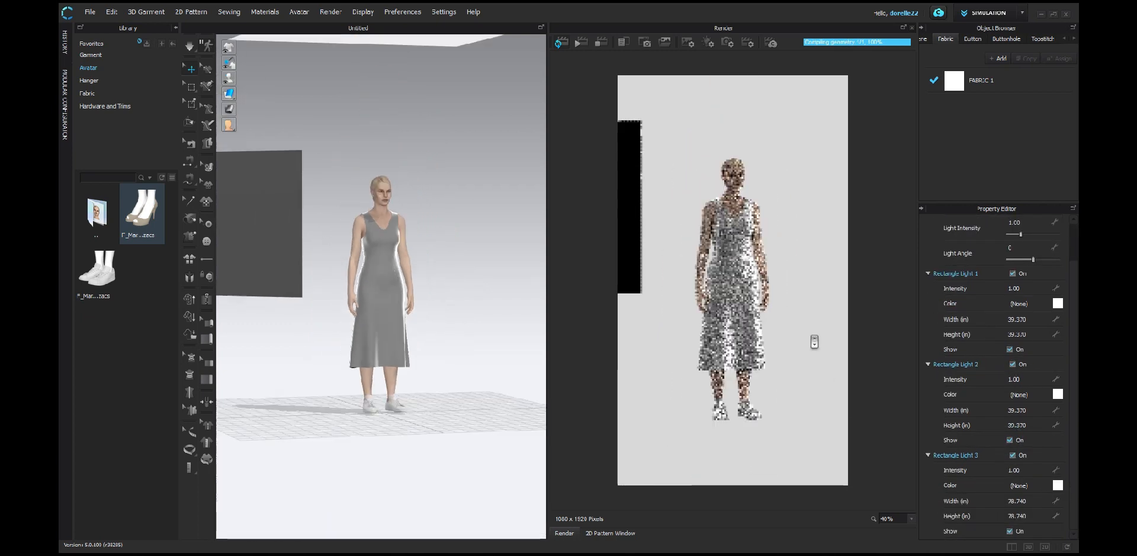
# Move Rectangle Light 1 closer to the avatar, above its shoulder, and tilt it diagonally
pyautogui.scroll(5, 819, 339)
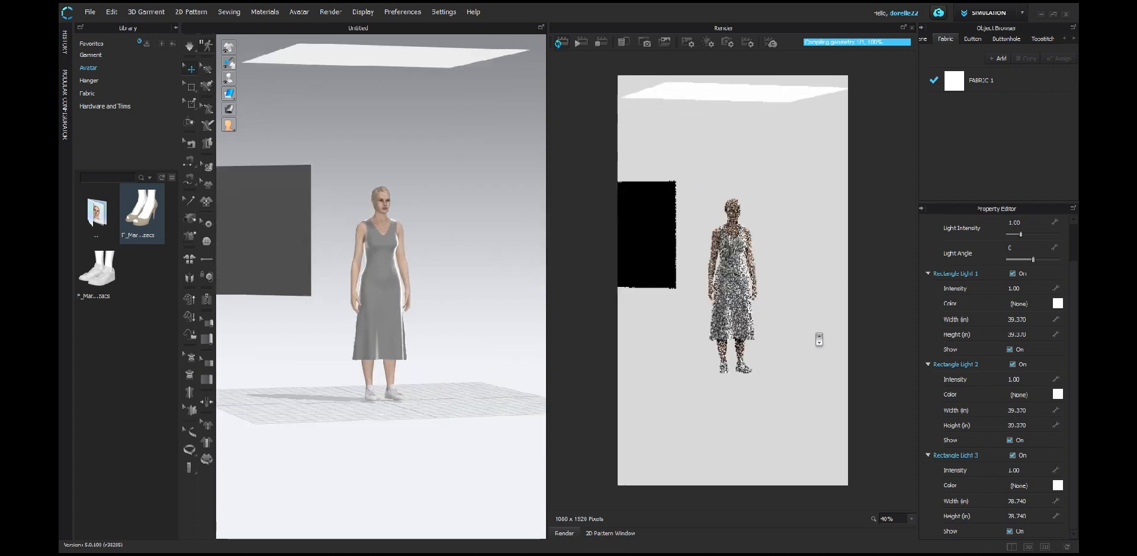
pyautogui.scroll(-4, 818, 339)
pyautogui.click(525, 248)
pyautogui.moveTo(525, 248); pyautogui.dragTo(437, 211)
pyautogui.click(437, 206)
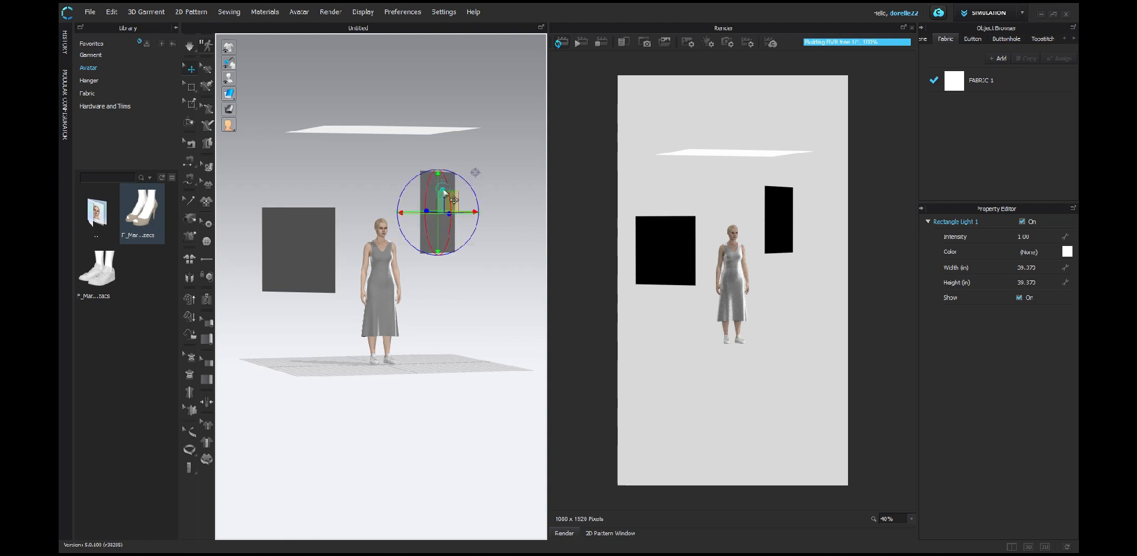
pyautogui.click(464, 181)
pyautogui.click(449, 183)
pyautogui.moveTo(464, 182)
pyautogui.mouseDown()
pyautogui.moveTo(448, 171)
pyautogui.moveTo(458, 175)
pyautogui.moveTo(442, 180)
pyautogui.mouseUp()
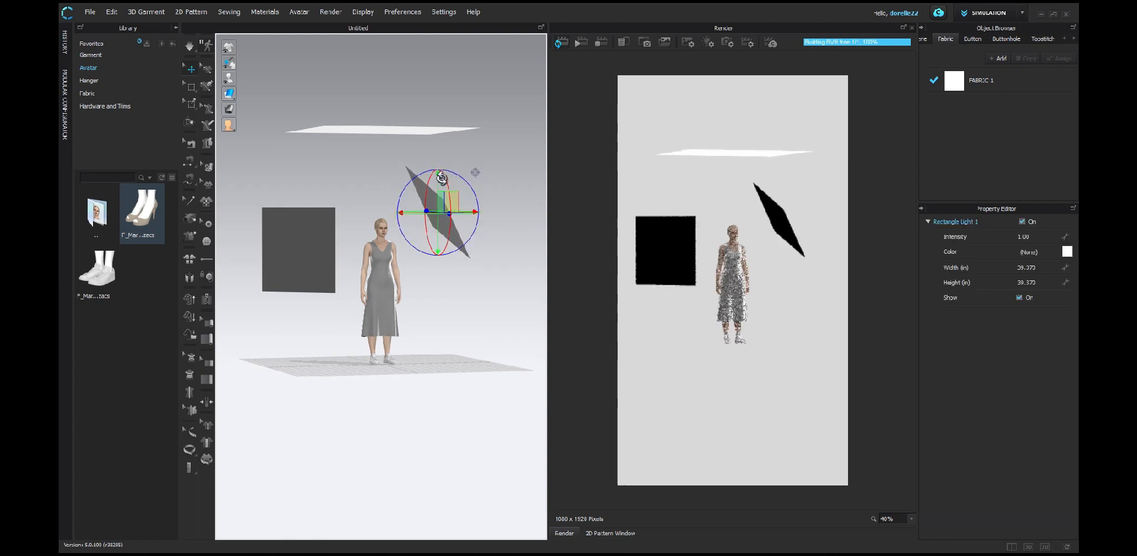
# Lower Rectangle Light 2 to near the floor beside the avatar and bring the overhead Rectangle Light 3 down closer to its head
pyautogui.moveTo(314, 269); pyautogui.dragTo(341, 337)
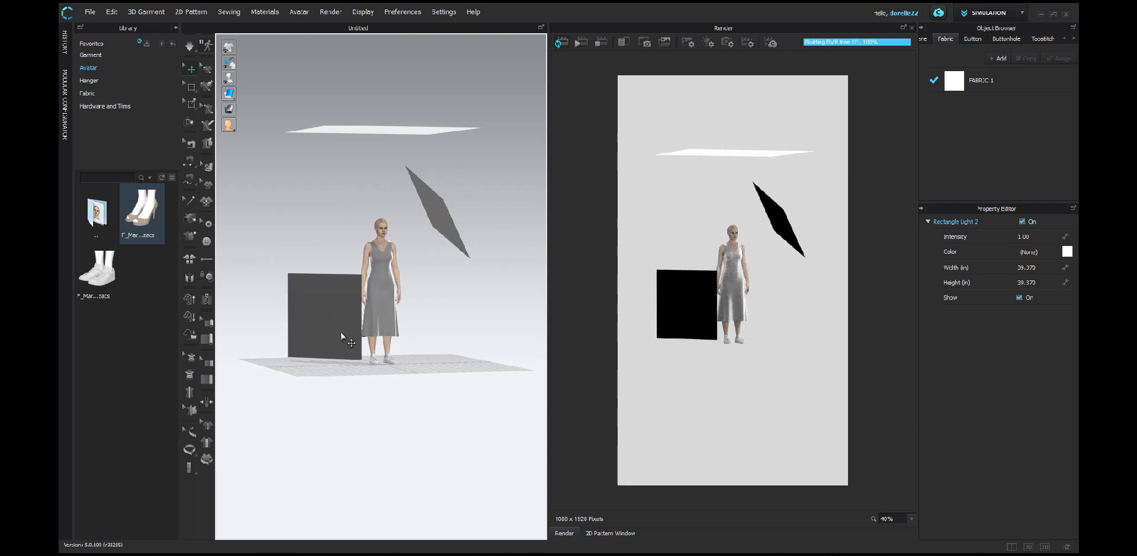
pyautogui.moveTo(392, 134); pyautogui.dragTo(385, 190)
# Turn off Show for Rectangle Lights 1, 2 and 3 in the render light properties
pyautogui.scroll(5, 709, 271)
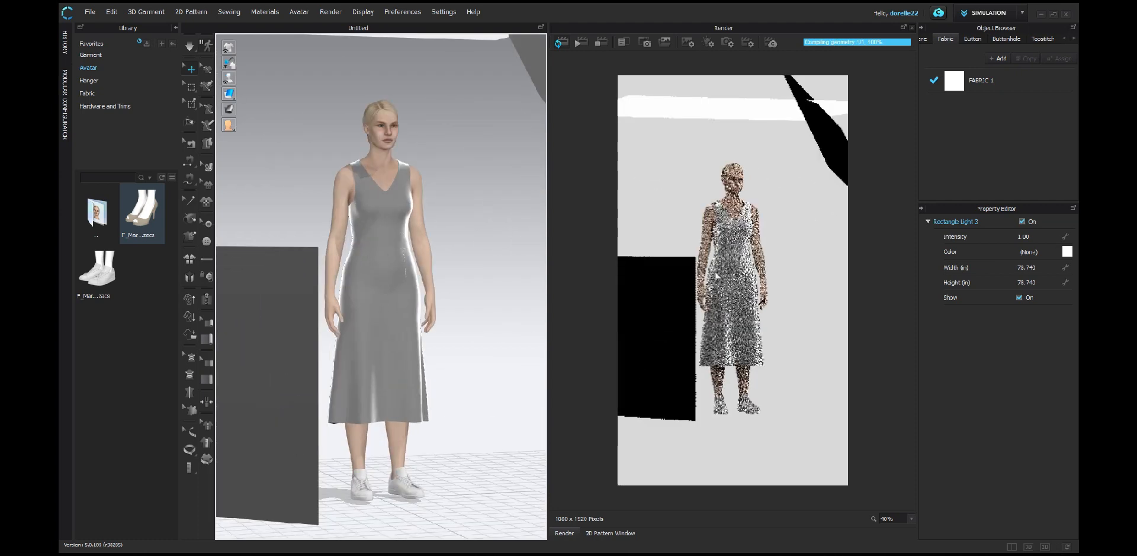
pyautogui.click(708, 42)
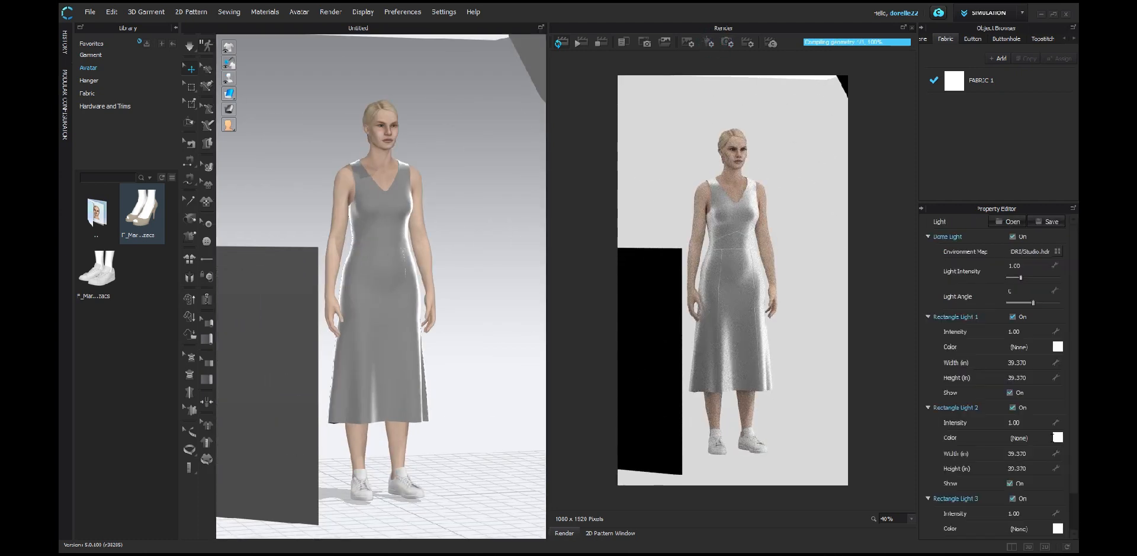
pyautogui.click(1009, 392)
pyautogui.click(1010, 482)
pyautogui.scroll(-2, 1023, 488)
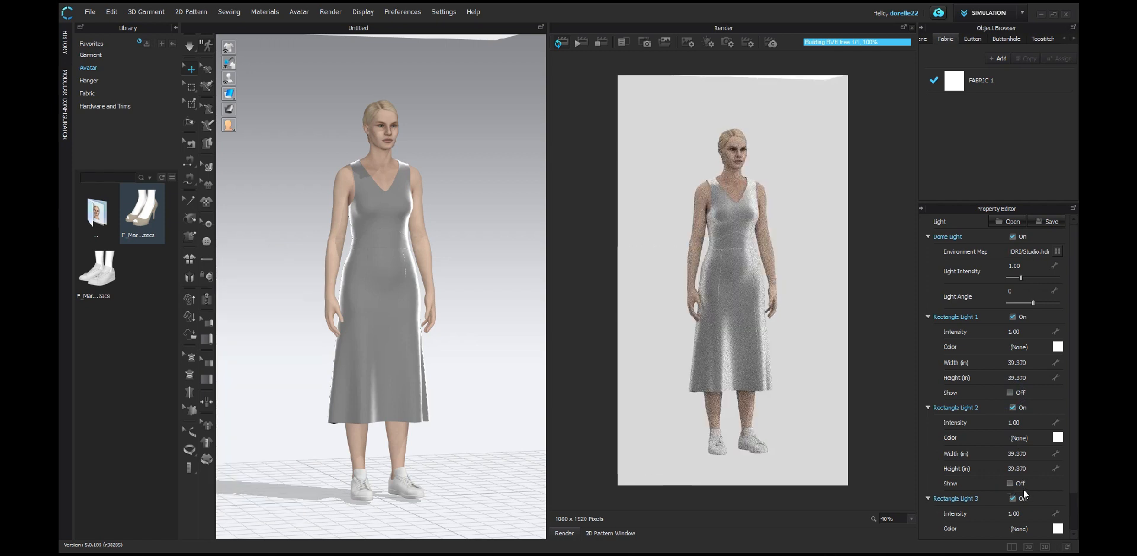
pyautogui.click(1010, 532)
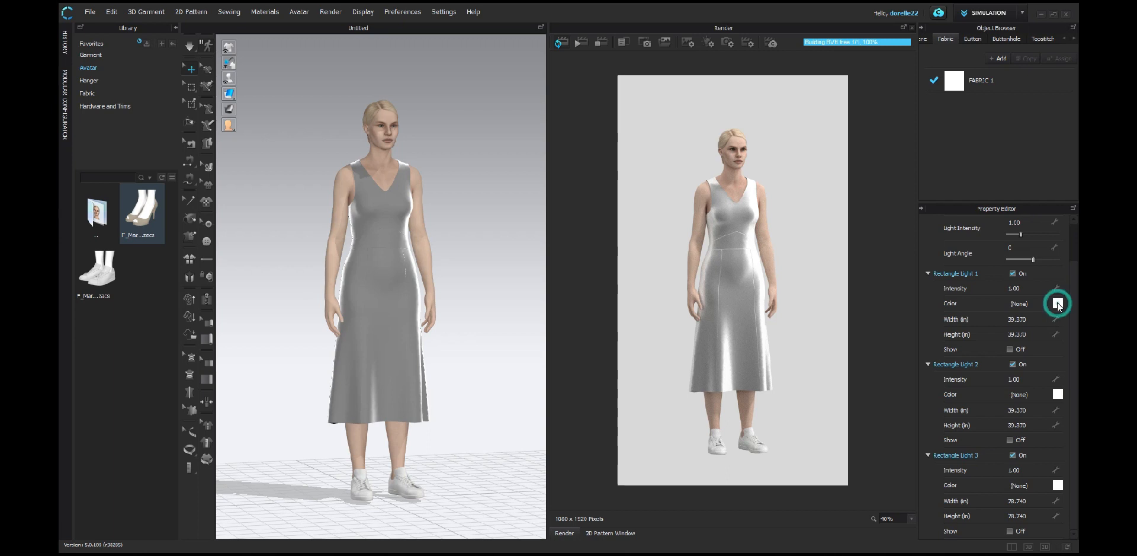
# Color Rectangle Light 1 salmon pink (#E27474) and Rectangle Light 2 dark blue (#162556)
pyautogui.click(1058, 302)
pyautogui.click(569, 162)
pyautogui.click(554, 156)
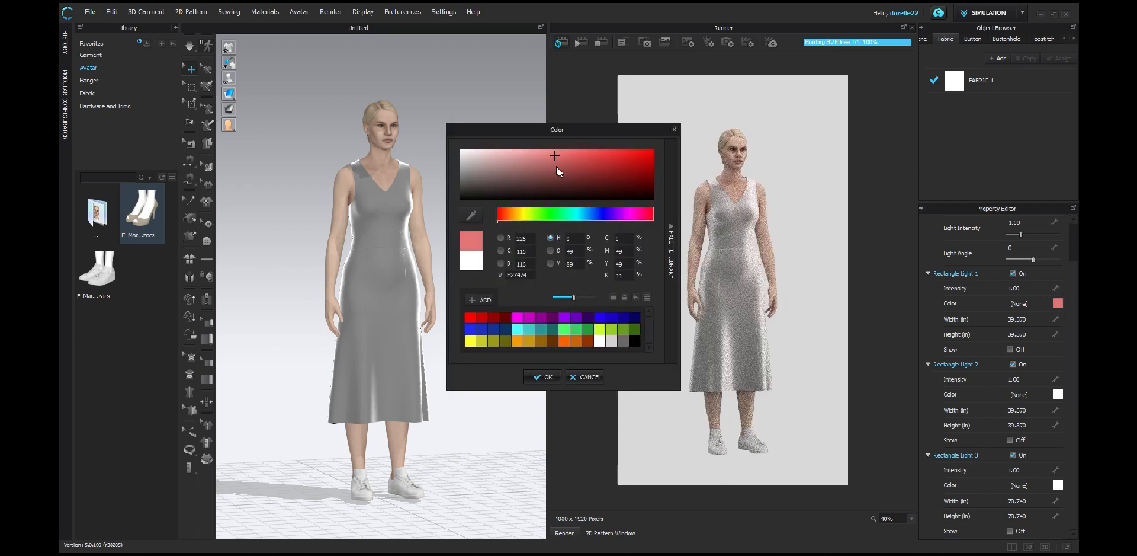
pyautogui.click(540, 377)
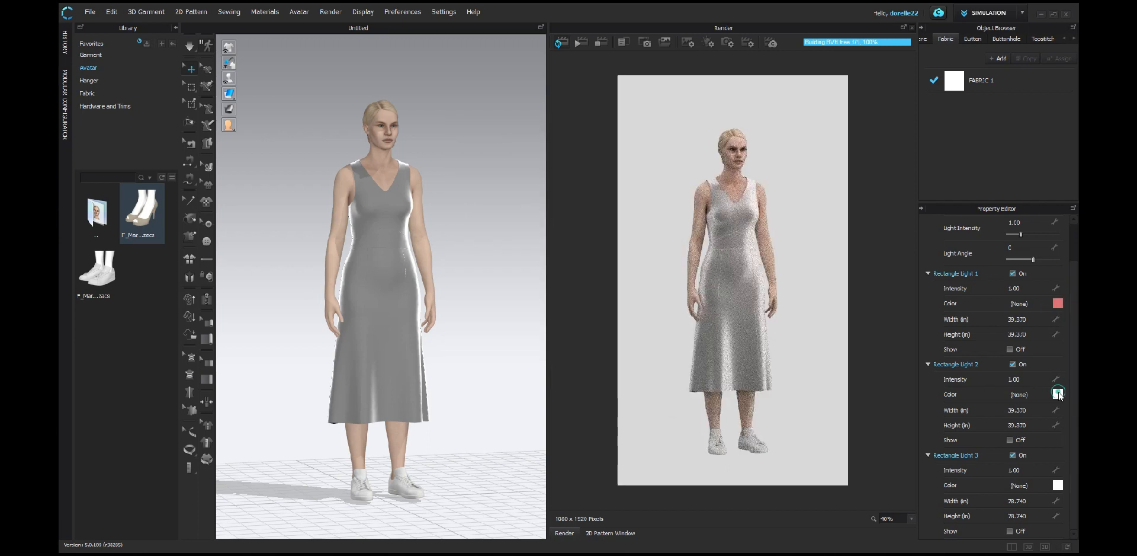
pyautogui.click(1058, 393)
pyautogui.click(602, 184)
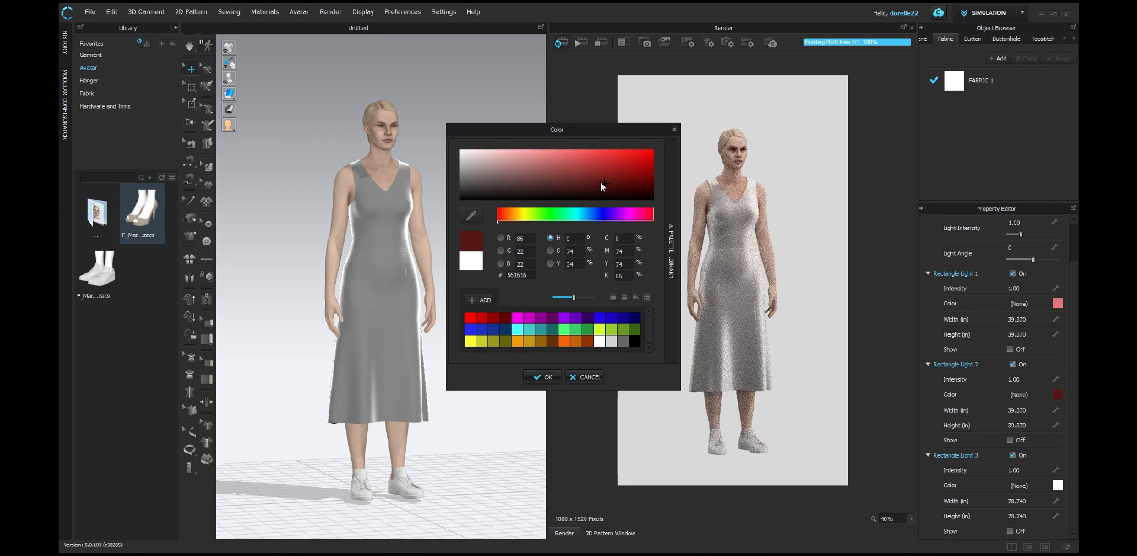
pyautogui.click(596, 214)
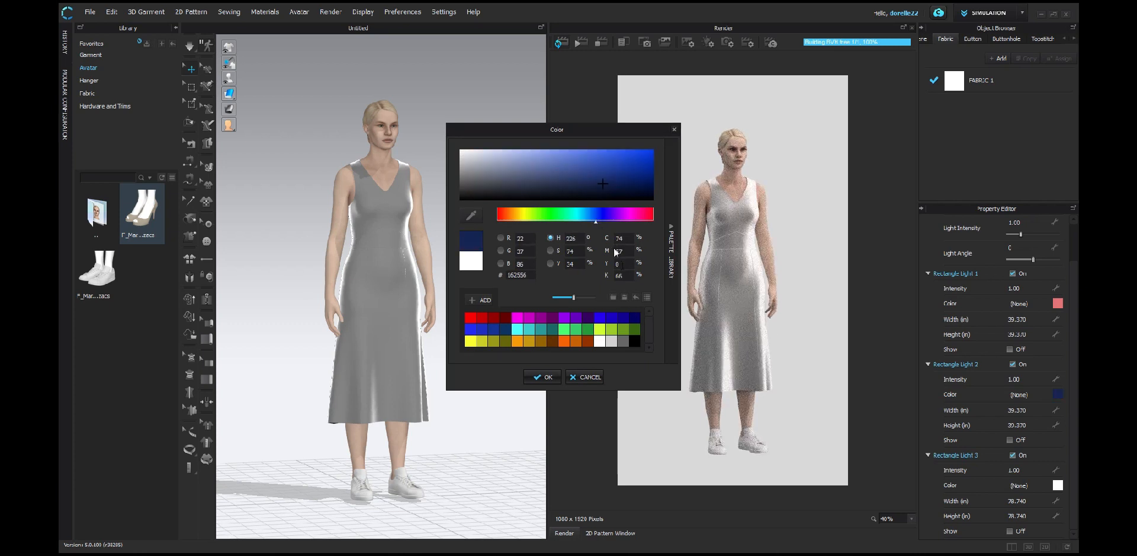
# Set the intensity of Rectangle Light 2 and Rectangle Light 3 to 3.00
pyautogui.doubleClick(1020, 380)
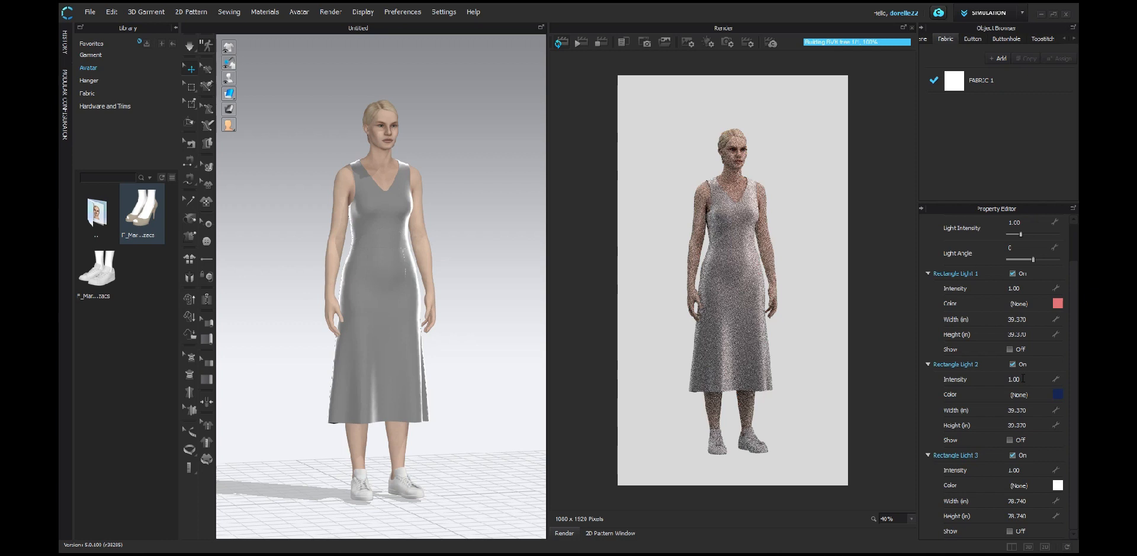
pyautogui.write('3')
pyautogui.press('Return')
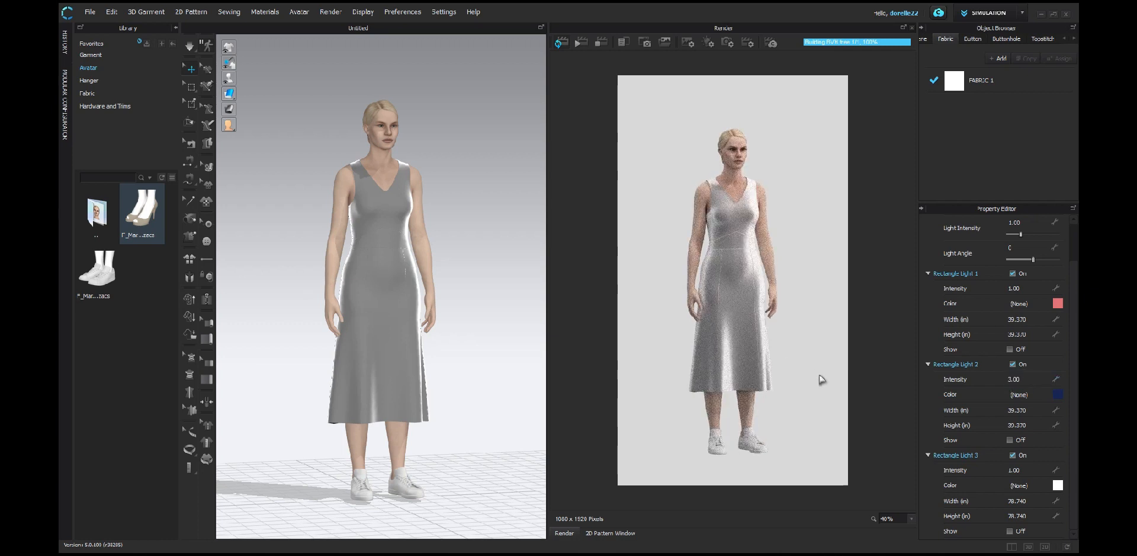
pyautogui.doubleClick(1015, 470)
pyautogui.press('Return')
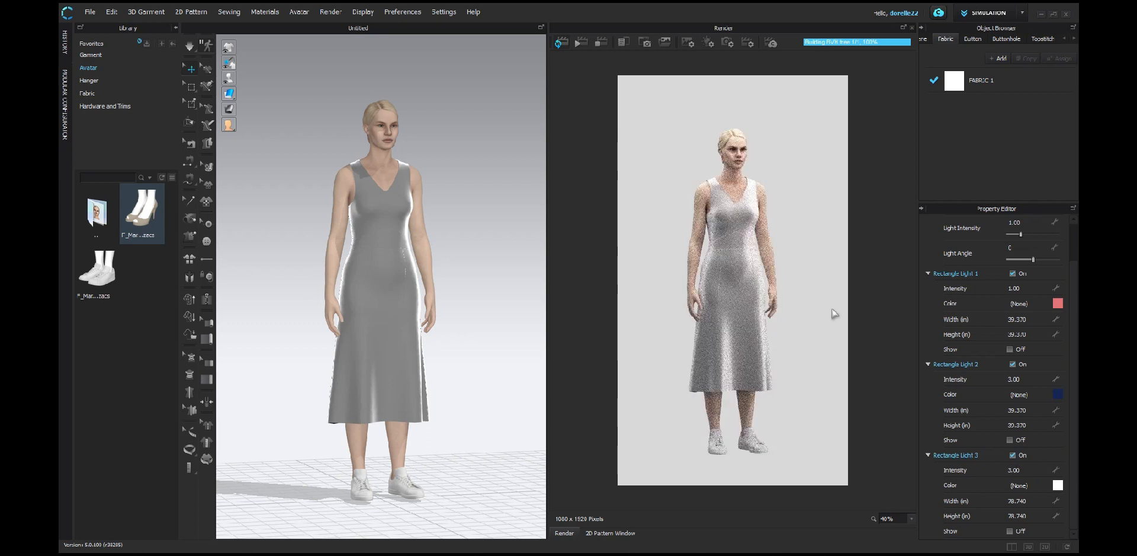
pyautogui.scroll(2, 406, 245)
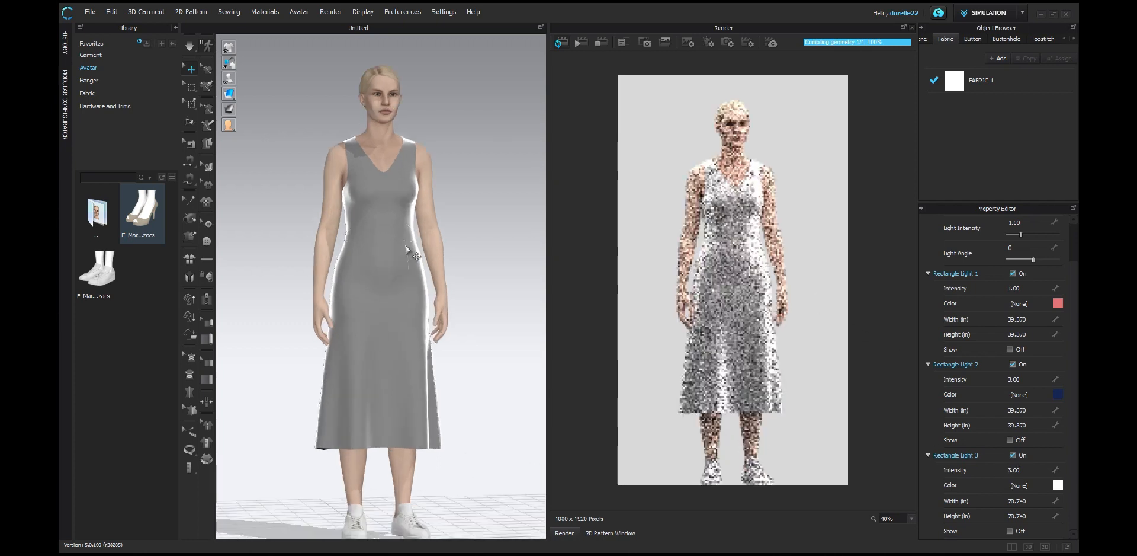
pyautogui.scroll(2, 426, 242)
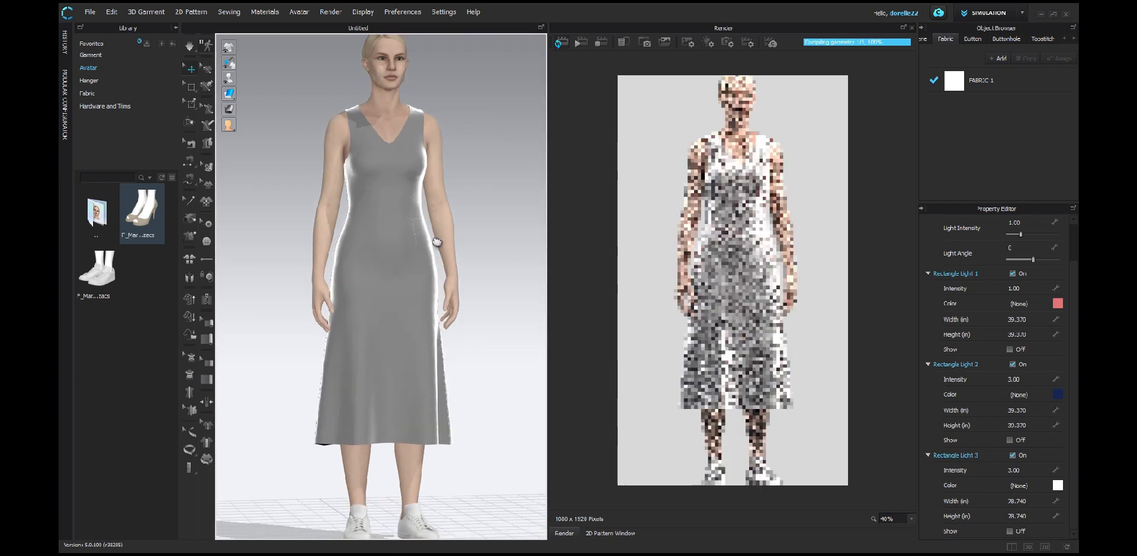
pyautogui.scroll(-2, 470, 243)
pyautogui.scroll(1, 472, 239)
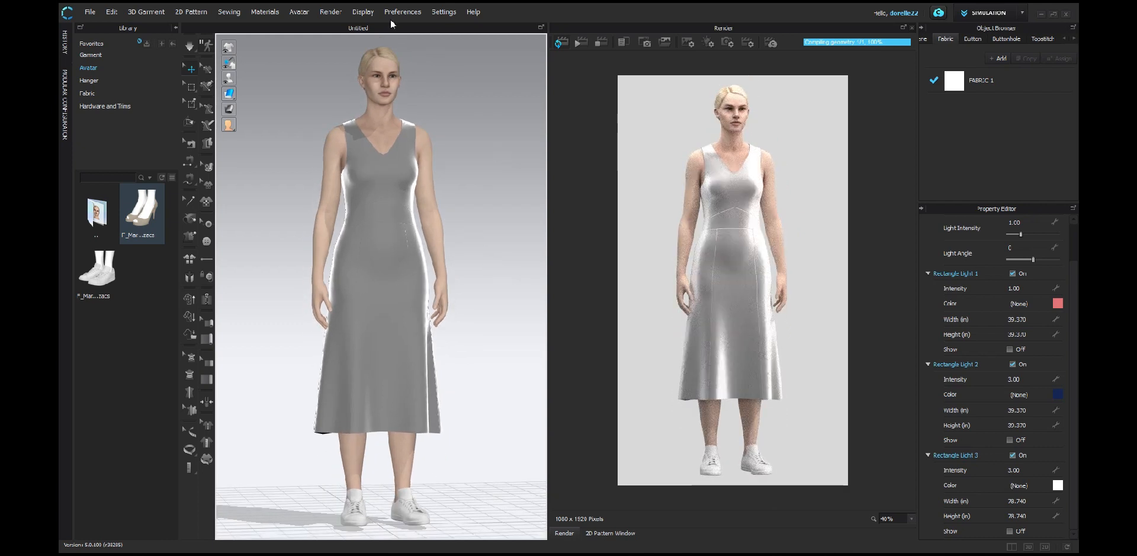
pyautogui.click(150, 12)
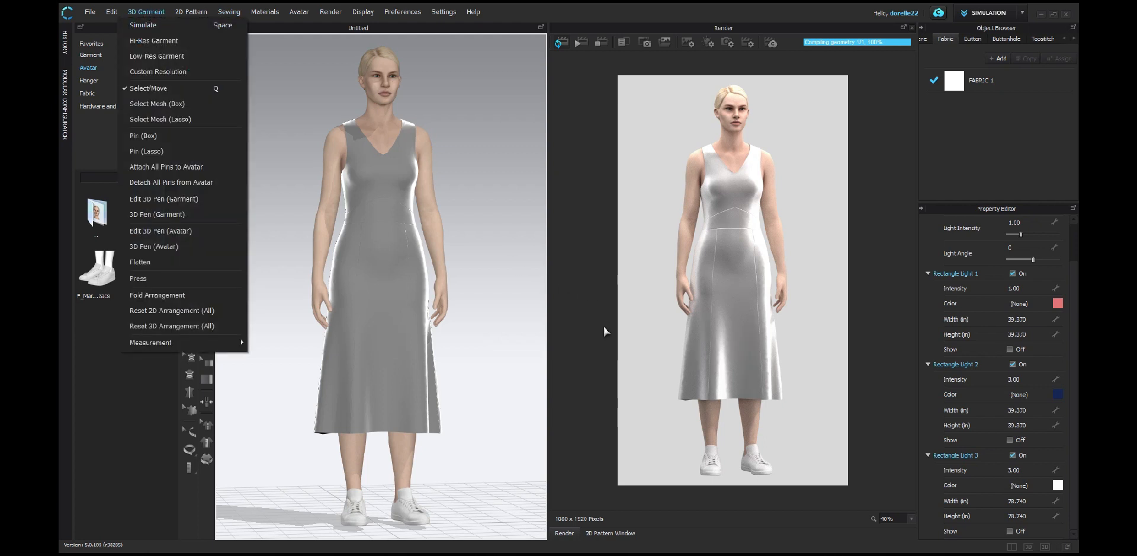
pyautogui.click(362, 12)
pyautogui.moveTo(391, 41)
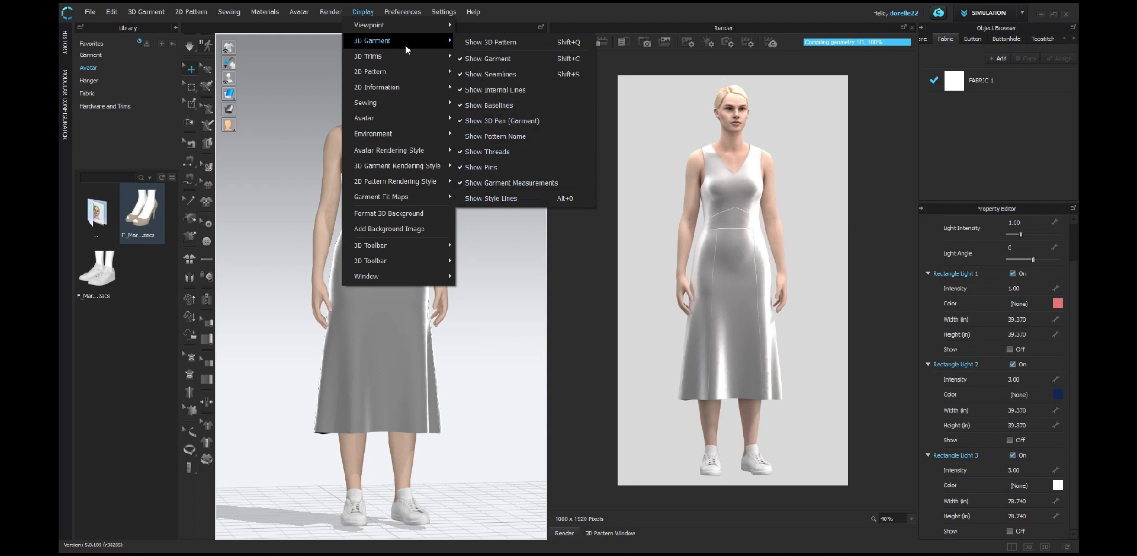
pyautogui.moveTo(424, 130)
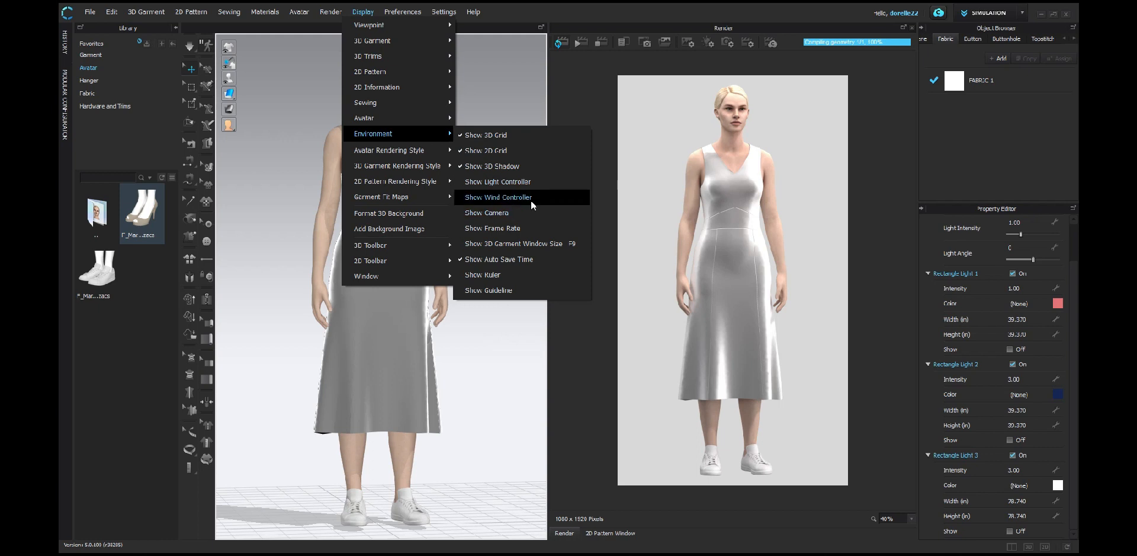
pyautogui.click(520, 401)
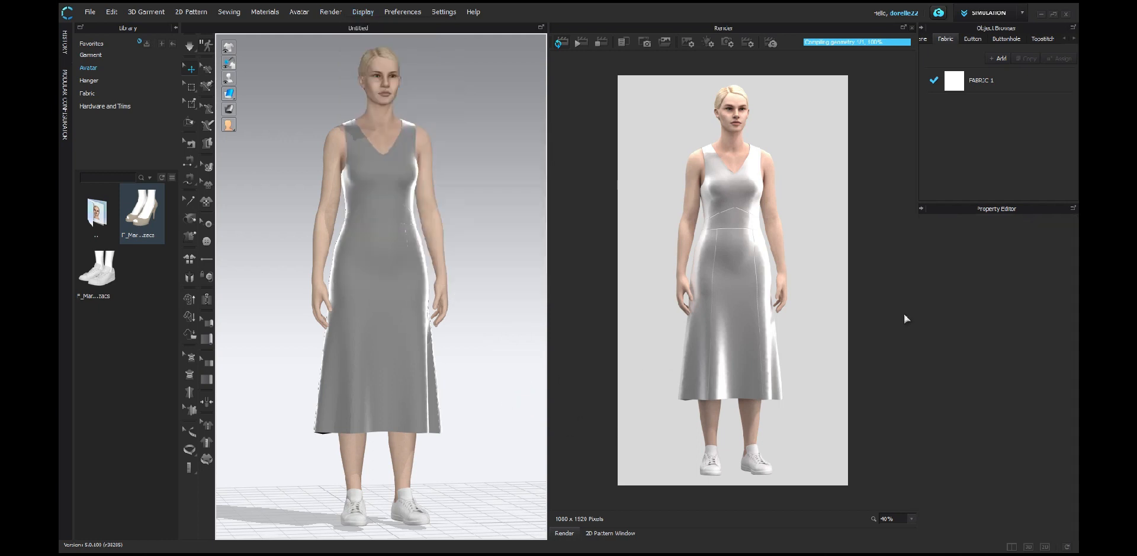
# Frame the avatar straight from the front and start a final render of that view
pyautogui.scroll(3, 487, 190)
pyautogui.scroll(-3, 480, 199)
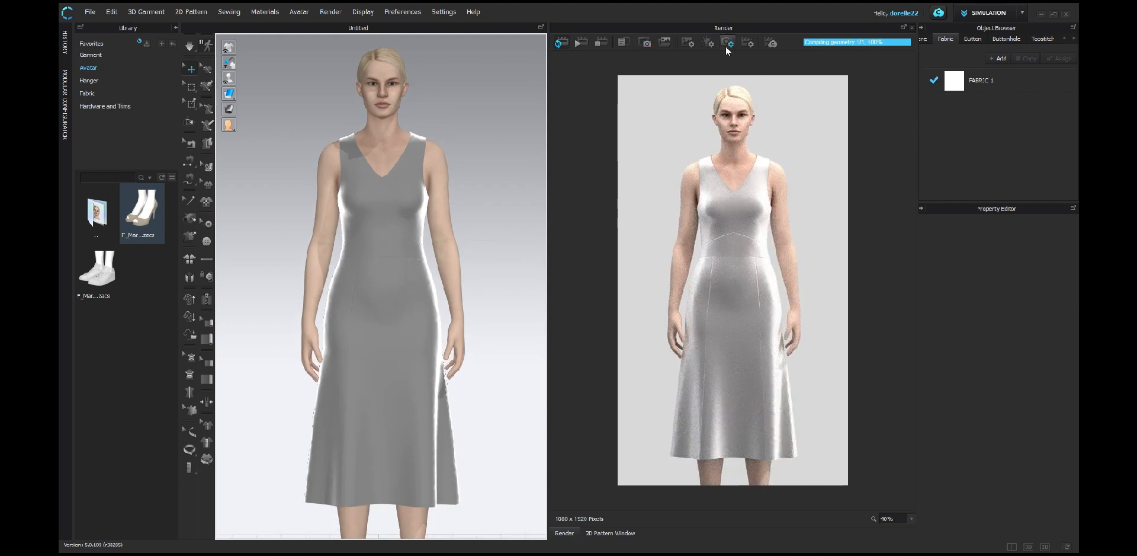
pyautogui.click(582, 42)
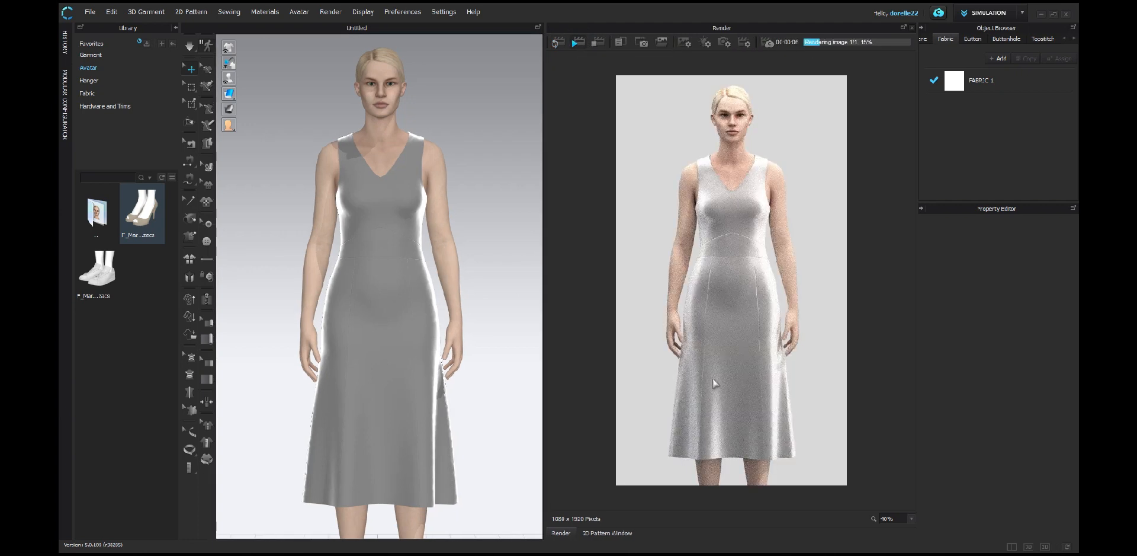
# Set the render output's file name to Mara6-test in the Image/Video properties
pyautogui.click(686, 43)
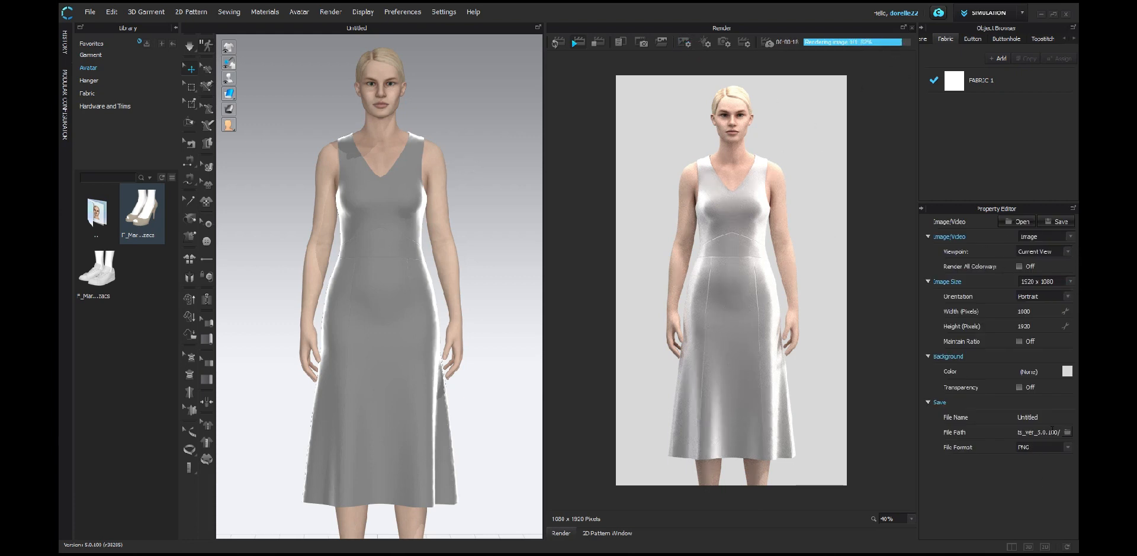
pyautogui.click(1053, 416)
pyautogui.write('Ma')
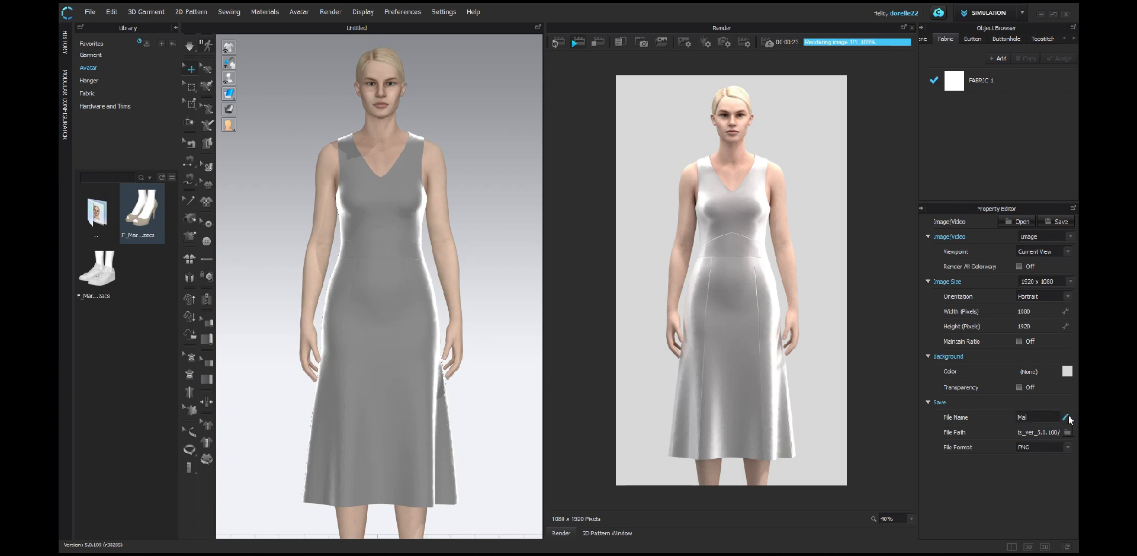
pyautogui.click(1032, 415)
pyautogui.write('ra6-test')
pyautogui.press('Return')
# Turn the avatar to a near-profile view, preview it with the interactive render and save a final render of it
pyautogui.moveTo(509, 254)
pyautogui.mouseDown(button='right')
pyautogui.moveTo(553, 262)
pyautogui.moveTo(574, 247)
pyautogui.mouseUp(button='right')
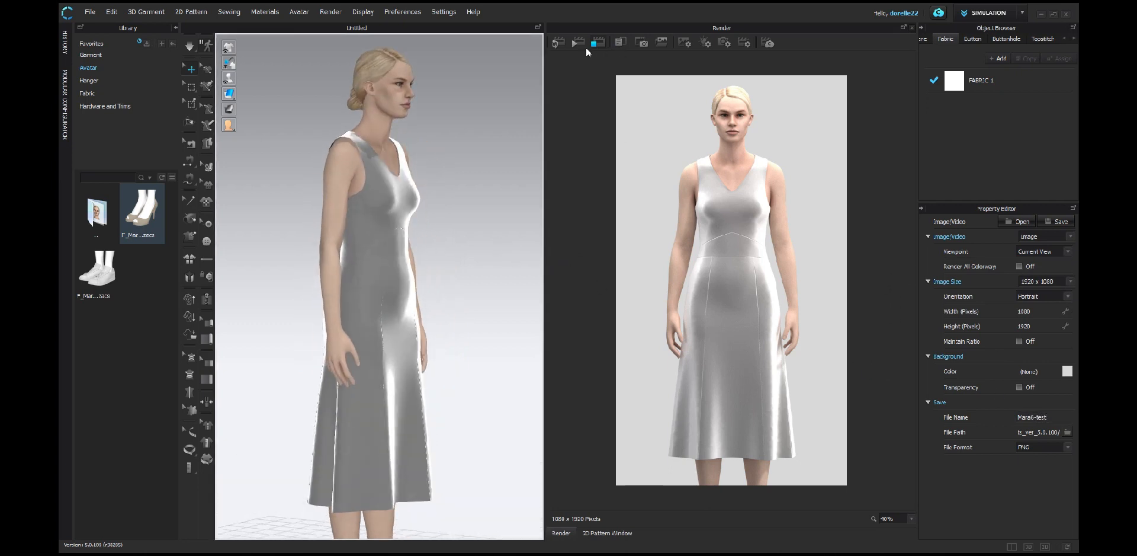
pyautogui.click(563, 45)
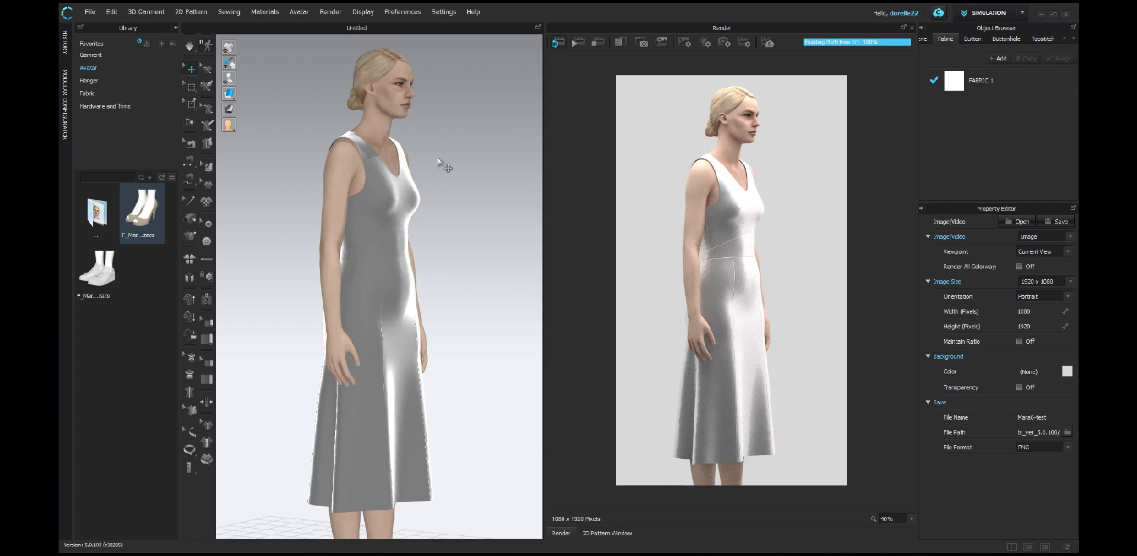
pyautogui.click(573, 43)
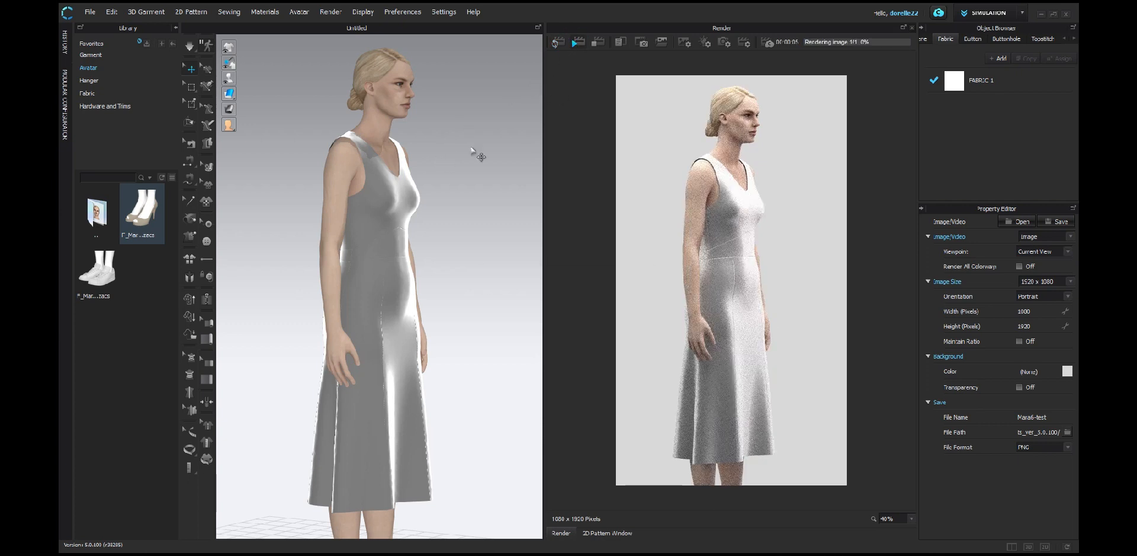
pyautogui.moveTo(475, 158); pyautogui.dragTo(216, 155, button='right')
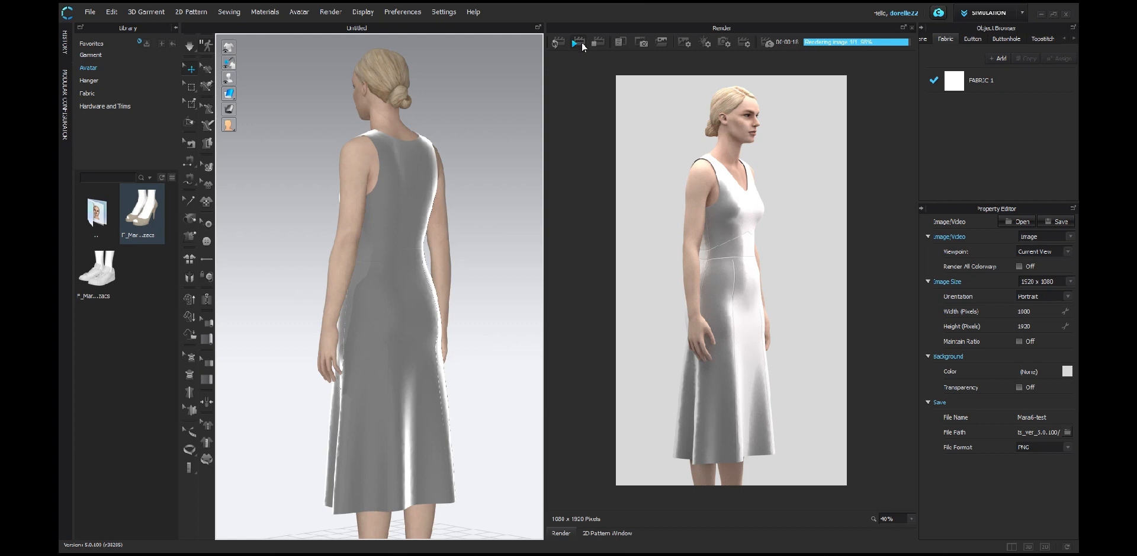
pyautogui.click(592, 298)
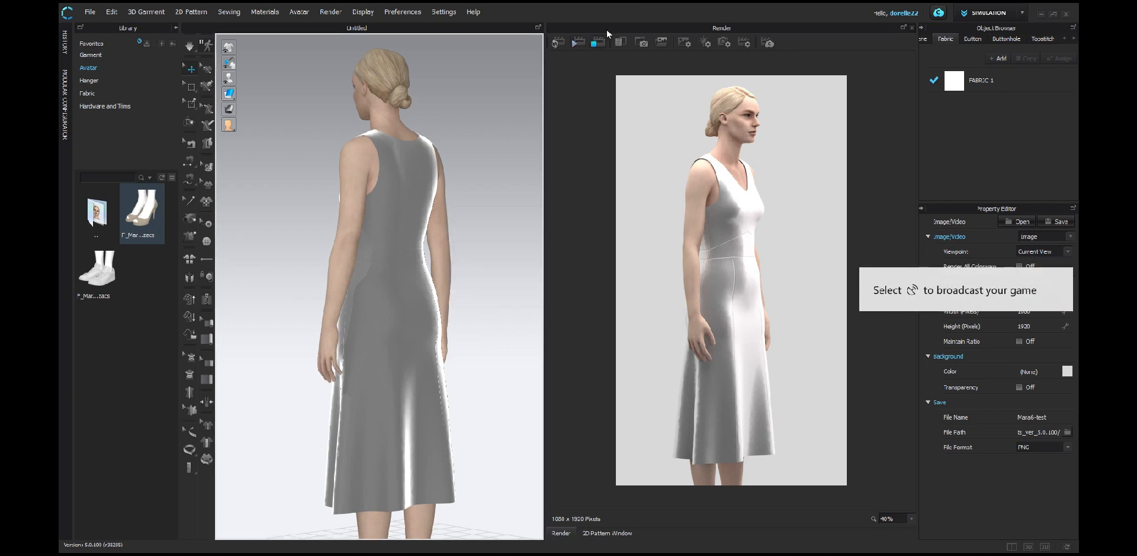
# Preview the back three-quarter view with the interactive render and save a final render of it
pyautogui.click(557, 44)
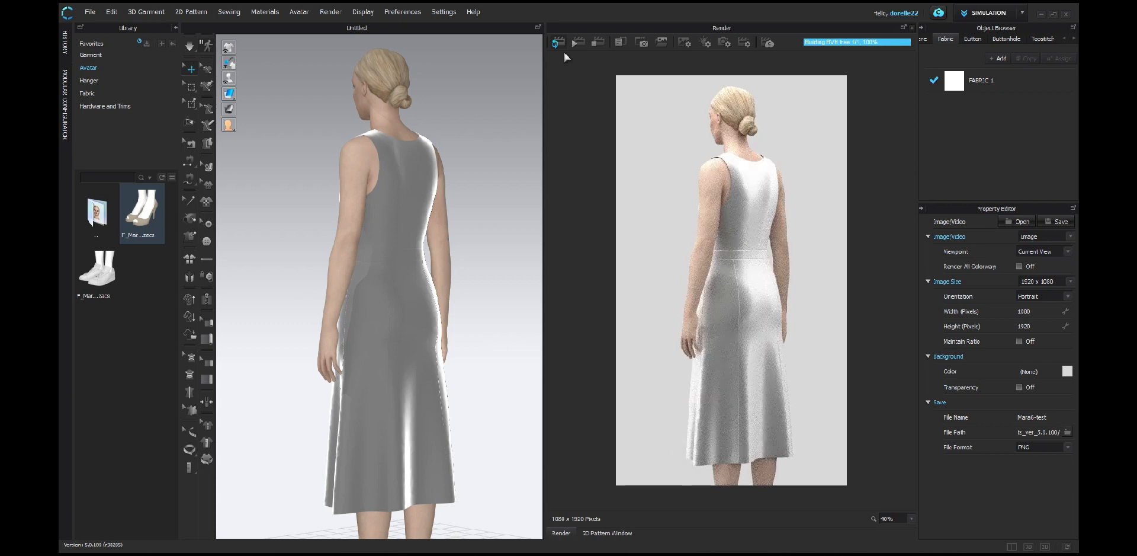
pyautogui.click(574, 44)
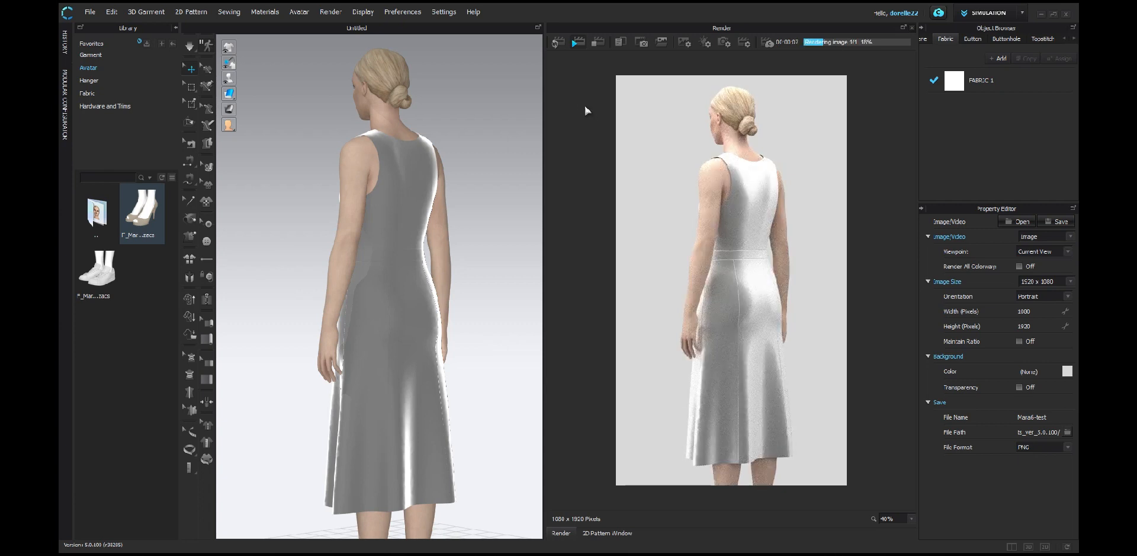
pyautogui.moveTo(586, 109); pyautogui.dragTo(772, 113, button='right')
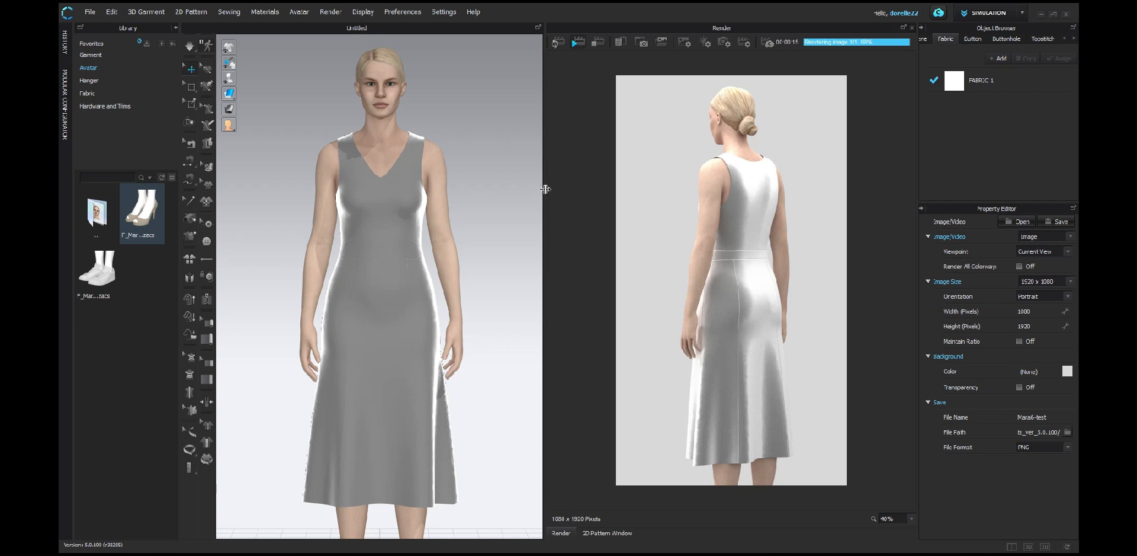
pyautogui.click(593, 298)
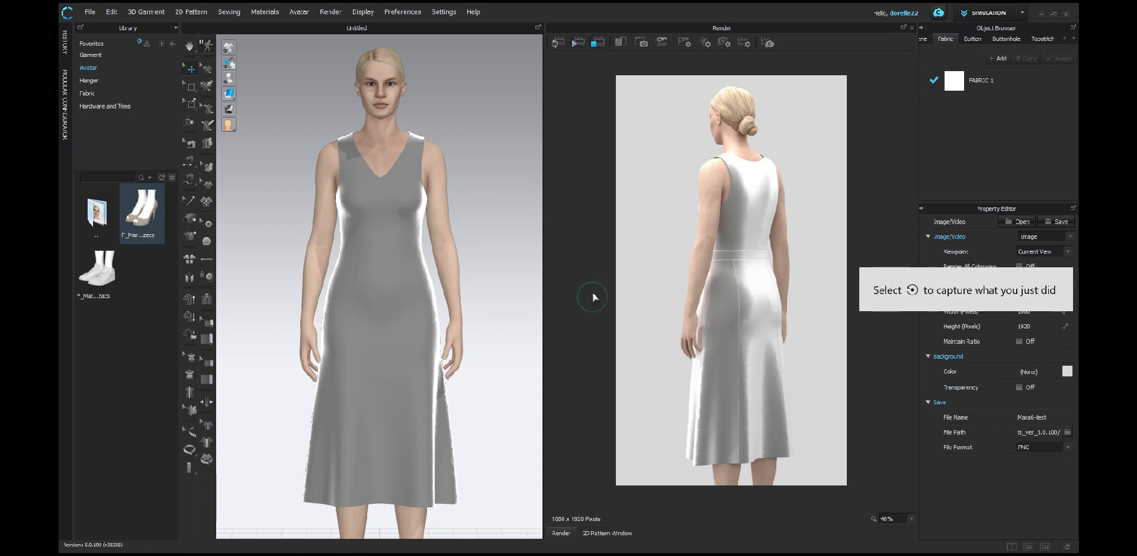
# Turn the avatar to the opposite front three-quarter view and start a final render of it
pyautogui.moveTo(507, 235); pyautogui.dragTo(452, 239, button='right')
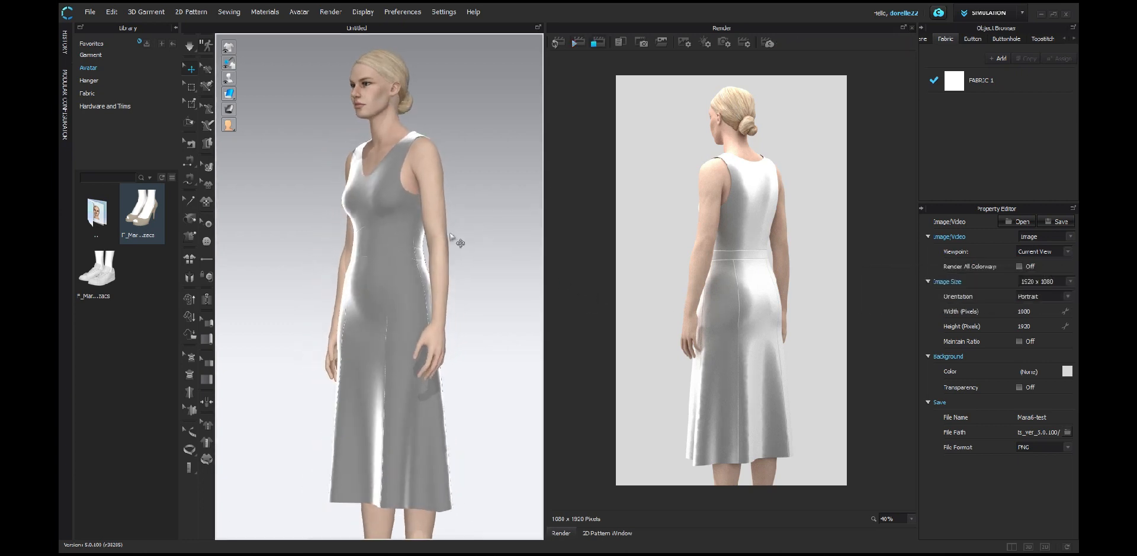
pyautogui.click(576, 43)
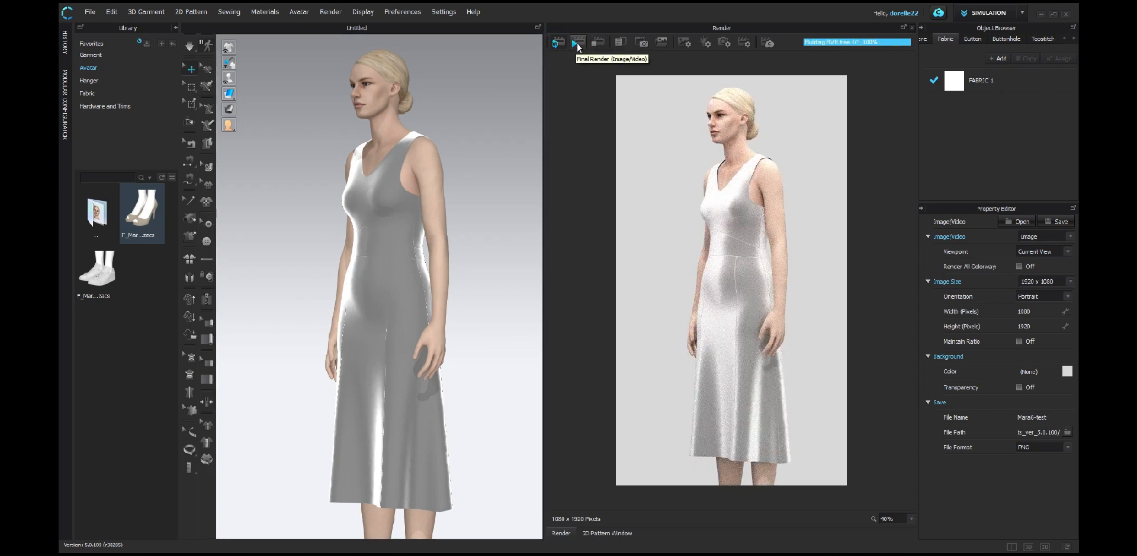
# Set the render output to Turntable Images with Transparency on and save the turntable final render
pyautogui.click(1069, 237)
pyautogui.click(1043, 246)
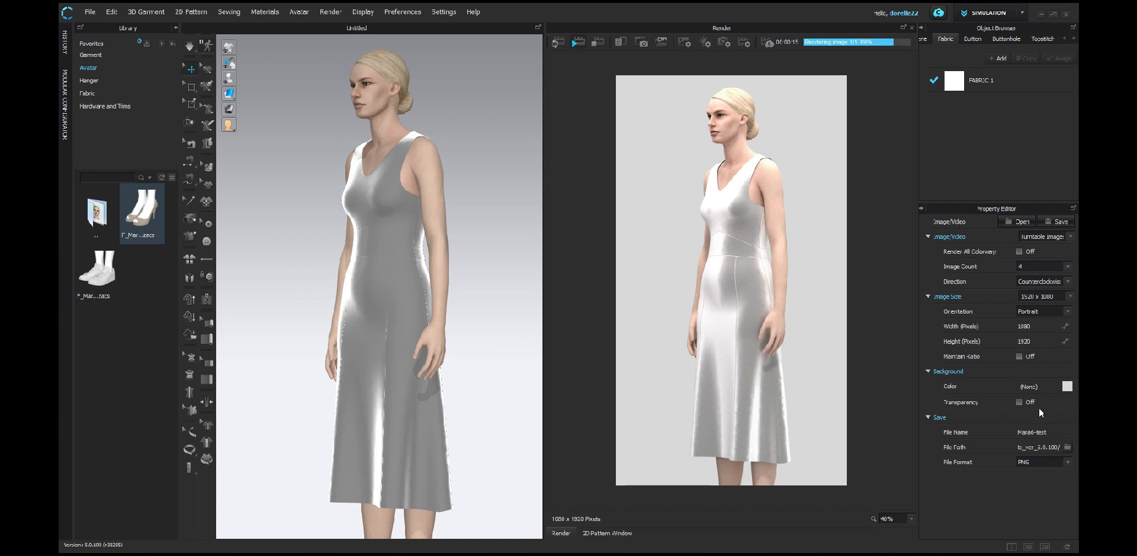
pyautogui.click(1019, 403)
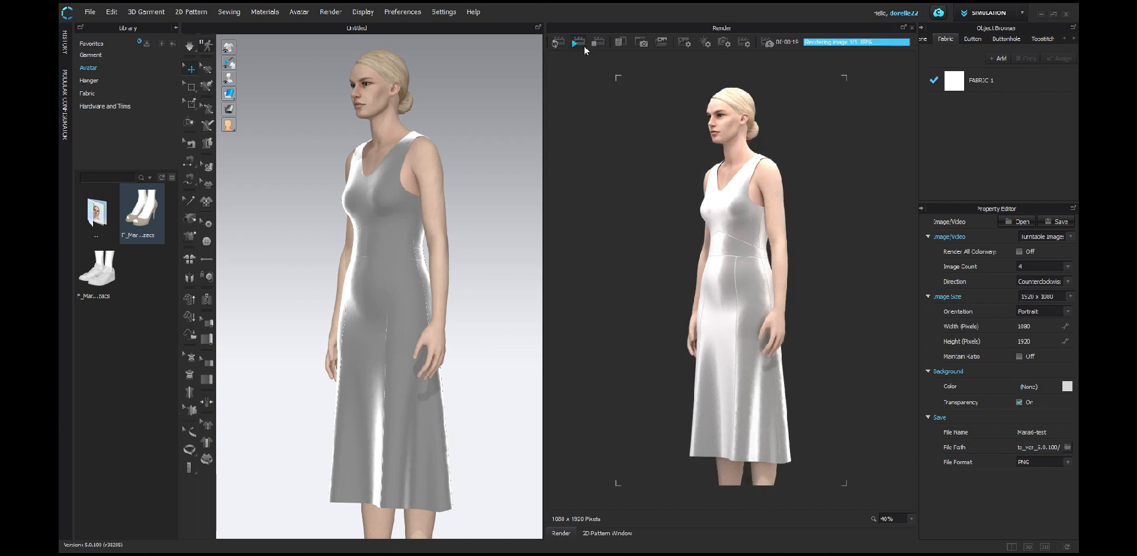
pyautogui.click(599, 296)
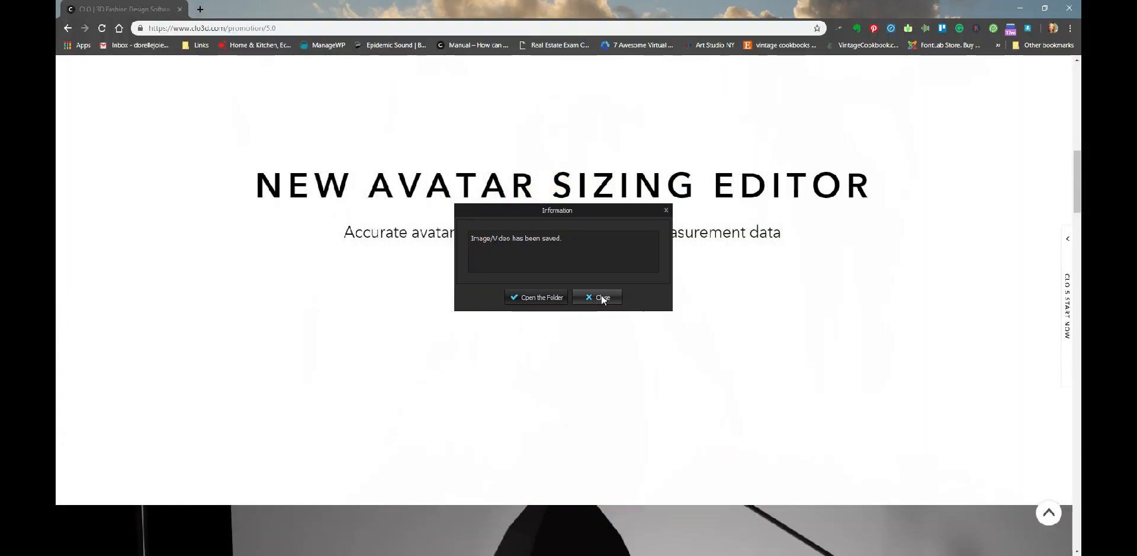
pyautogui.click(602, 297)
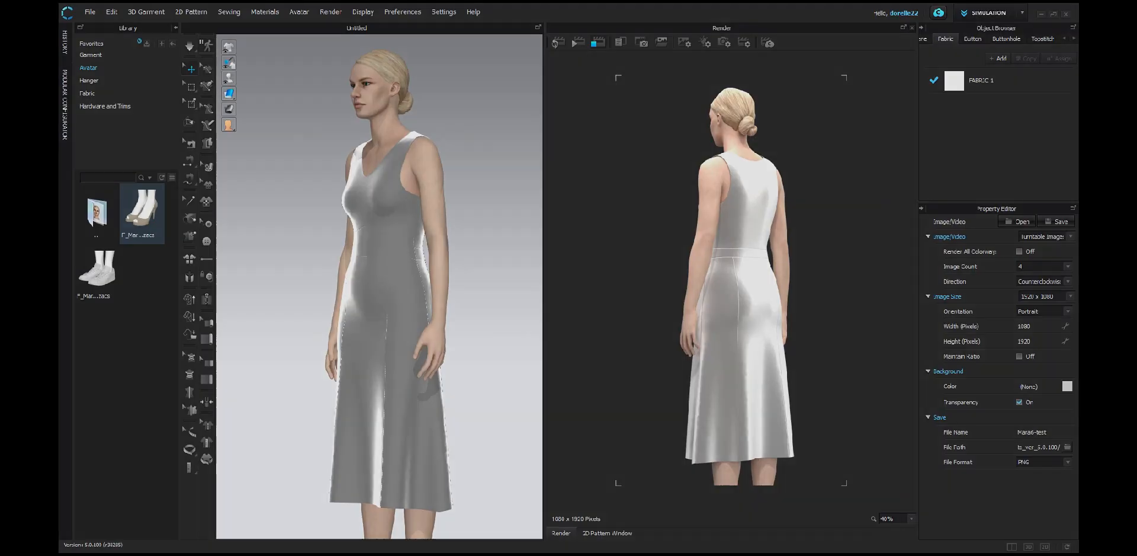